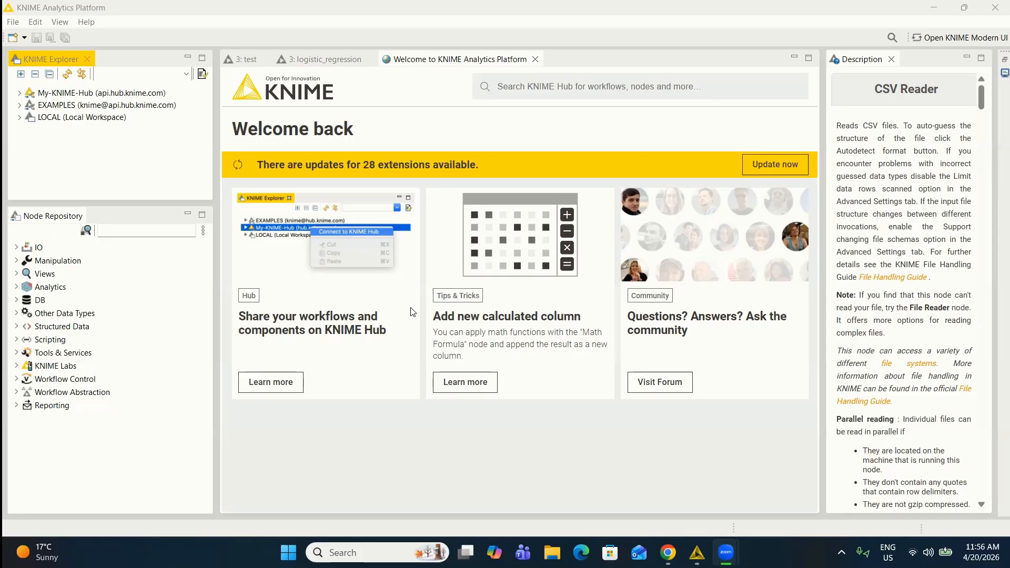
Create a new KNIME workflow named titanic_logistic_regression in the LOCAL workspace
{"action": "left_click", "coordinate": [14, 24]}
{"action": "left_click", "coordinate": [24, 38]}
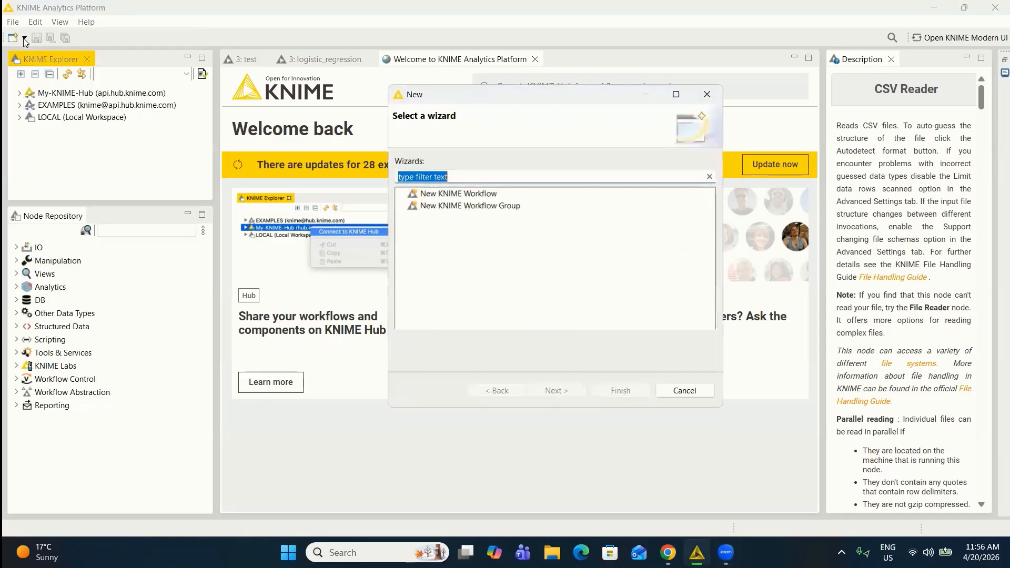
{"action": "left_click", "coordinate": [411, 194]}
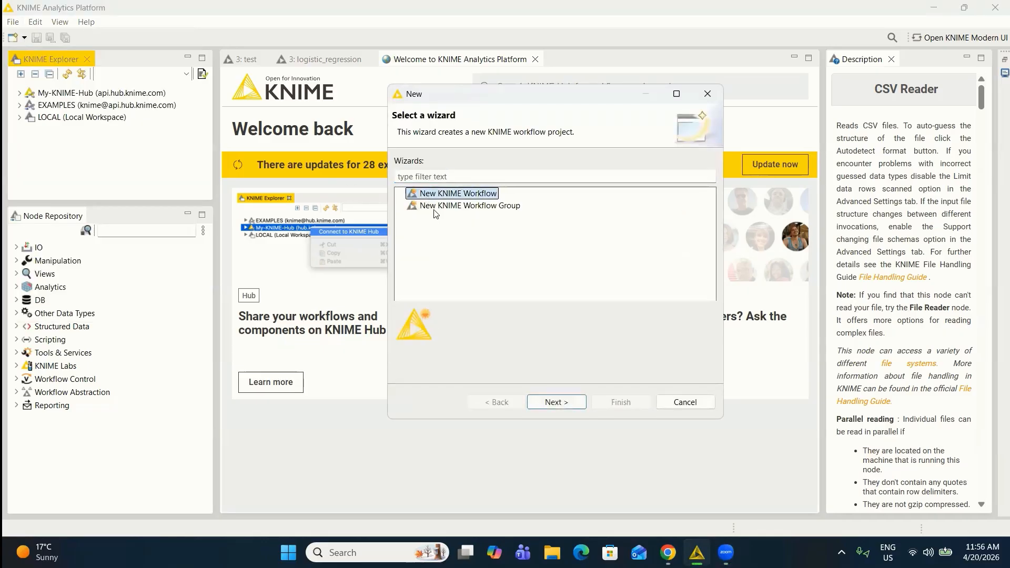
{"action": "left_click", "coordinate": [556, 403]}
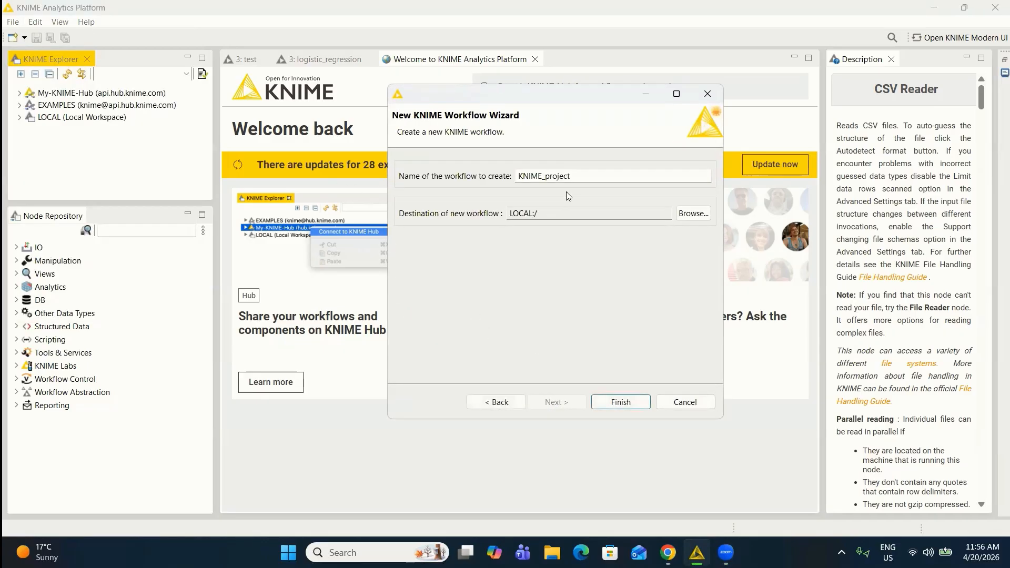
{"action": "left_click_drag", "start_coordinate": [571, 176], "coordinate": [516, 179]}
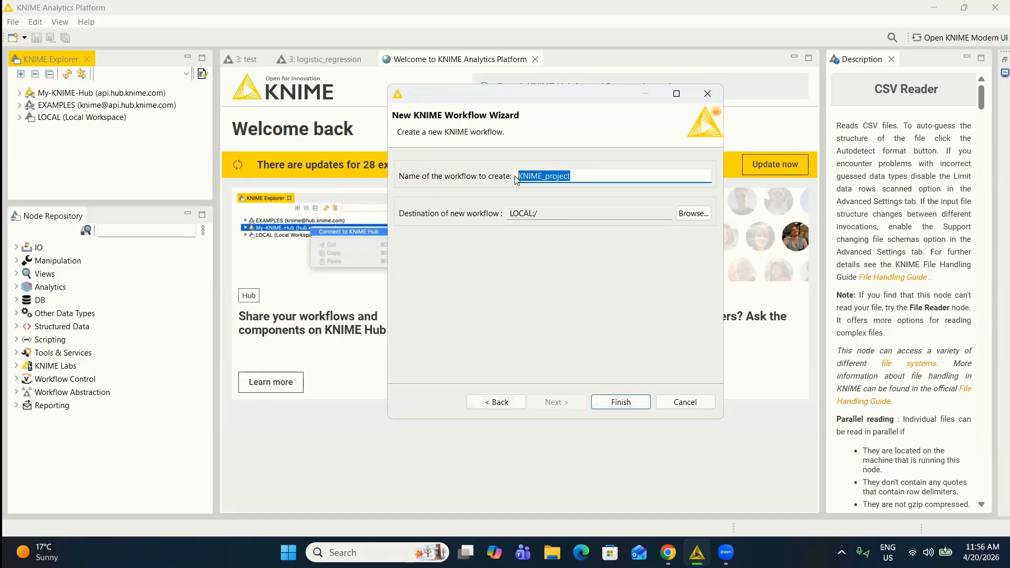
{"action": "type", "text": "titani"}
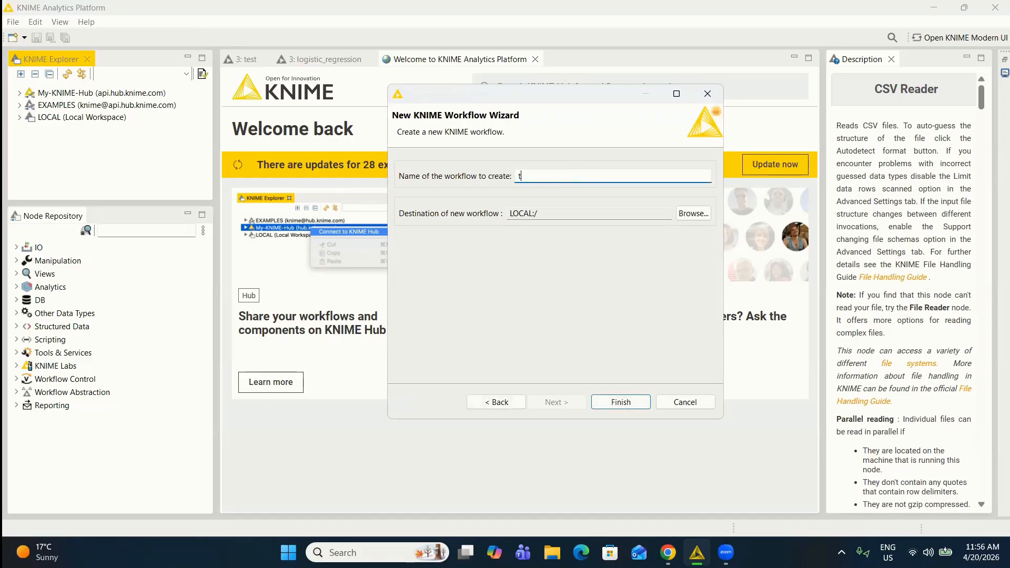
{"action": "type", "text": "c_logistic_regression"}
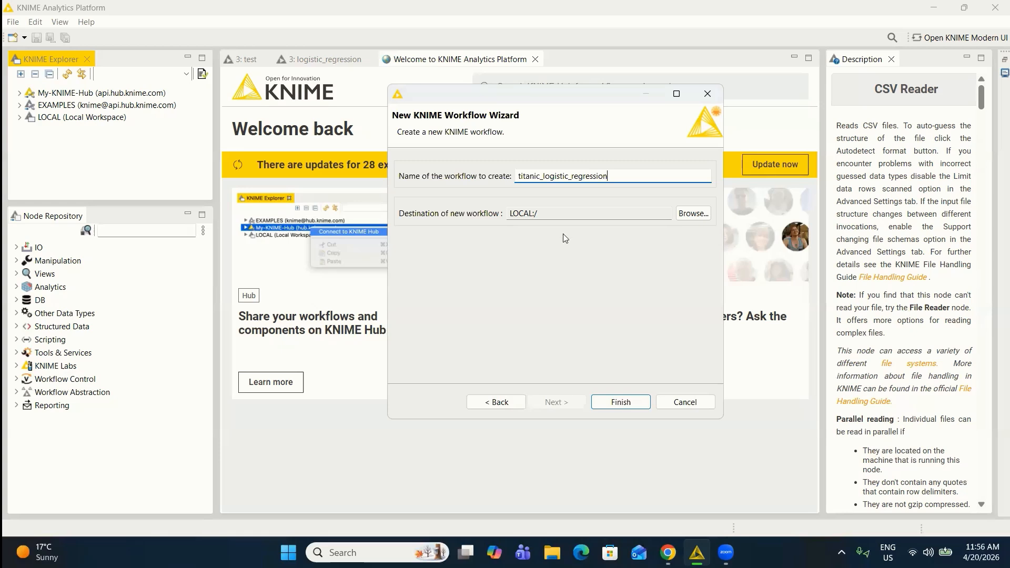
{"action": "left_click", "coordinate": [617, 403]}
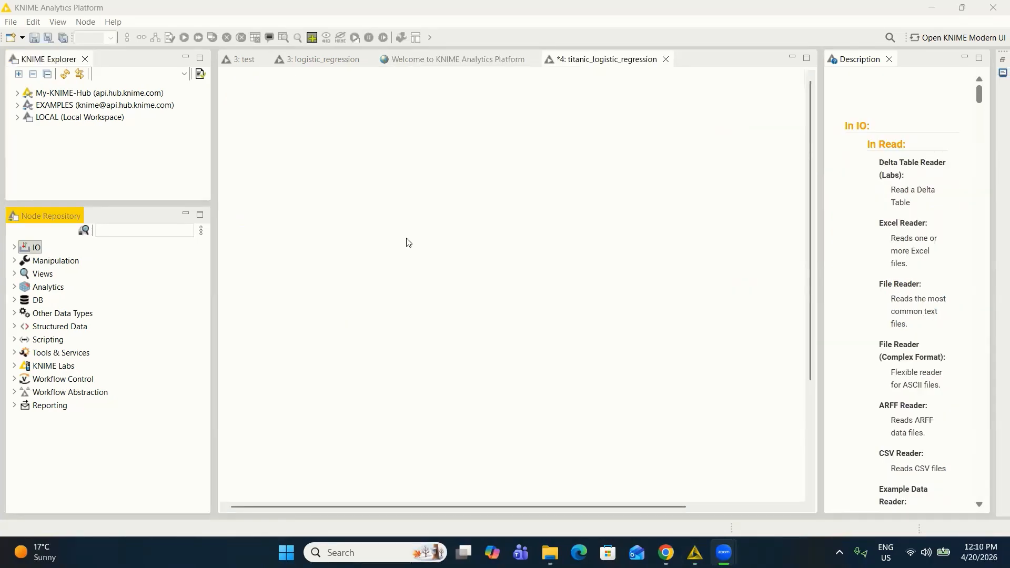
Search the node repository for csv and place a CSV Reader node on the empty workflow canvas
{"action": "left_click", "coordinate": [155, 232]}
{"action": "type", "text": "csv"}
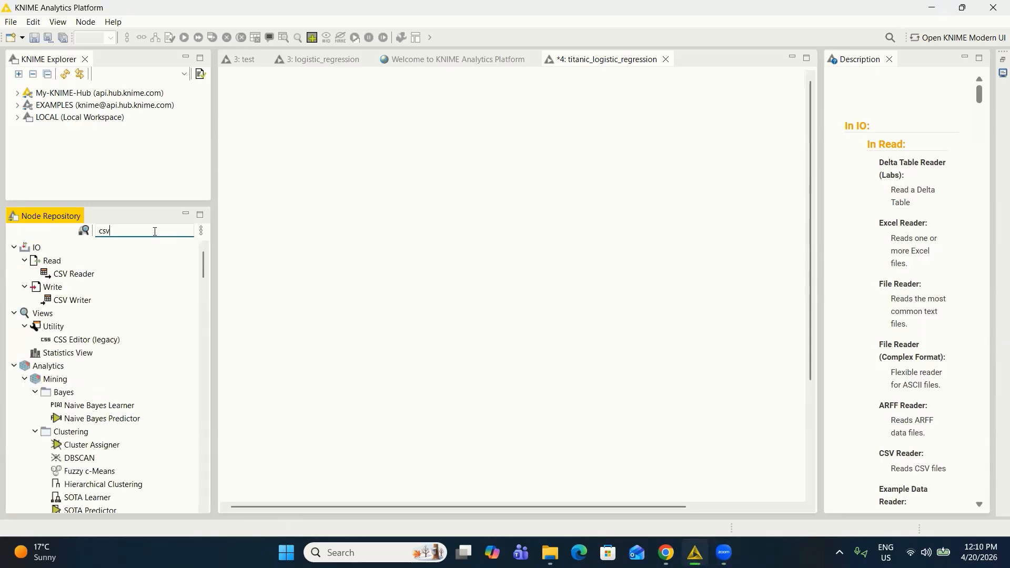
{"action": "left_click_drag", "start_coordinate": [73, 273], "coordinate": [299, 233]}
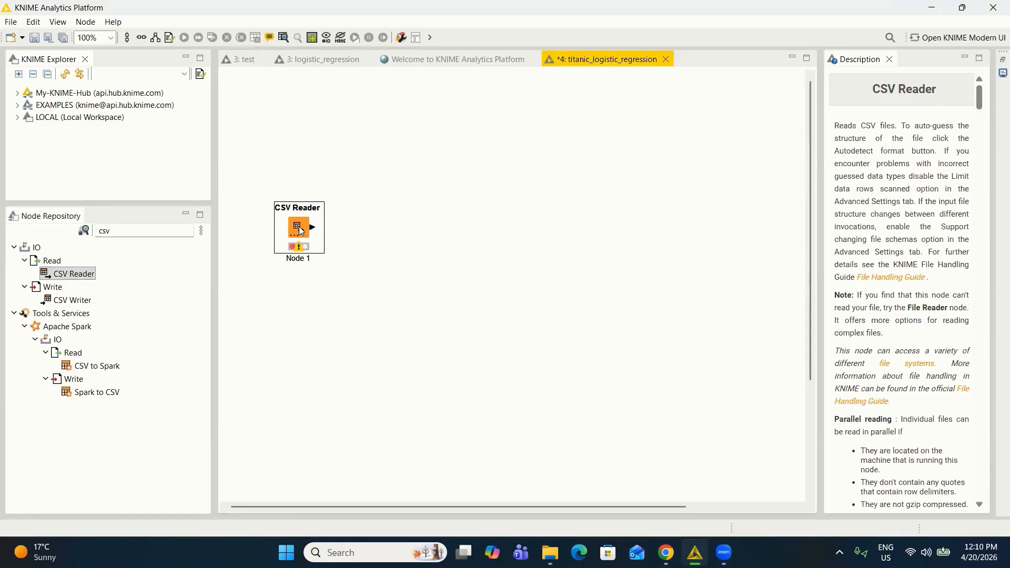
Configure the CSV Reader to read Titanic-Dataset.csv from the A data folder on the Desktop
{"action": "right_click", "coordinate": [299, 230]}
{"action": "left_click", "coordinate": [349, 201]}
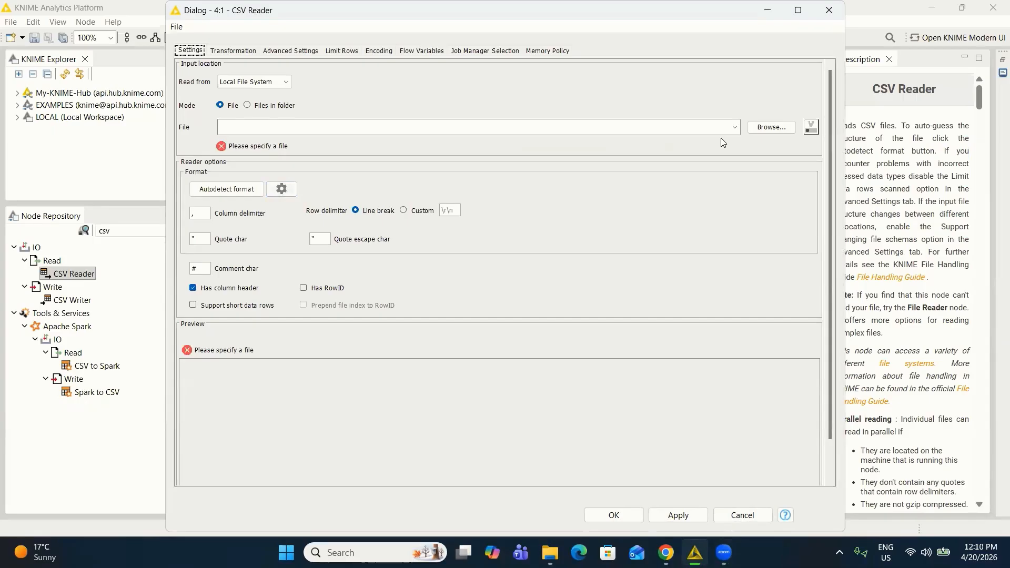
{"action": "left_click", "coordinate": [762, 128]}
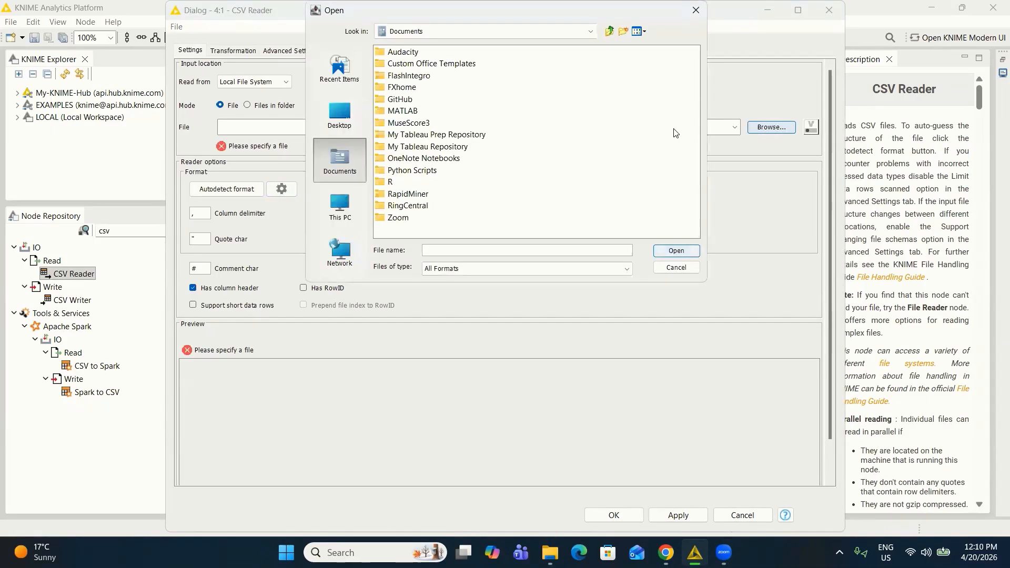
{"action": "left_click", "coordinate": [339, 113]}
{"action": "left_click", "coordinate": [413, 78]}
{"action": "double_click", "coordinate": [413, 79]}
{"action": "left_click", "coordinate": [406, 54]}
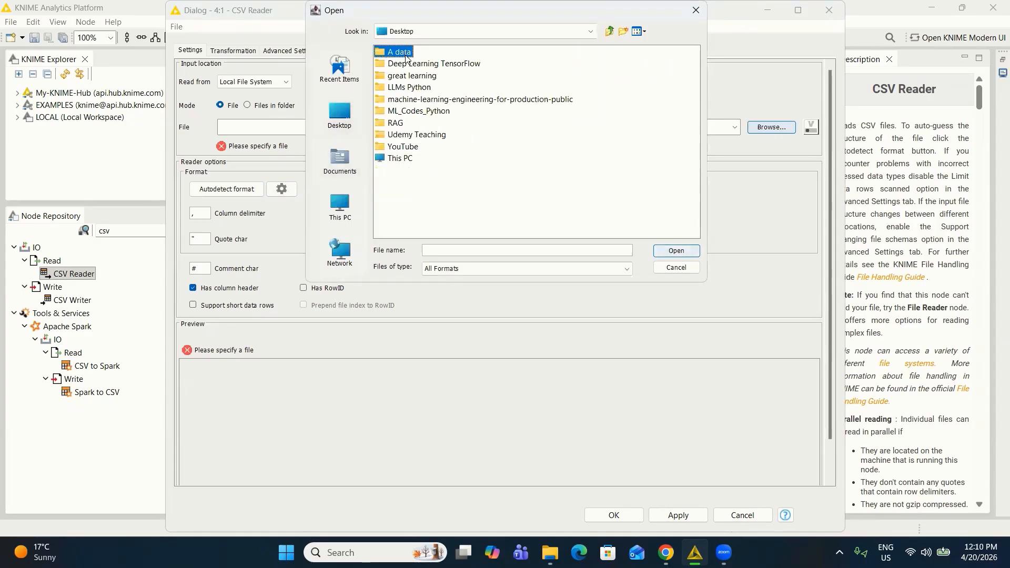
{"action": "double_click", "coordinate": [406, 57]}
{"action": "left_click", "coordinate": [406, 112]}
{"action": "left_click", "coordinate": [664, 255]}
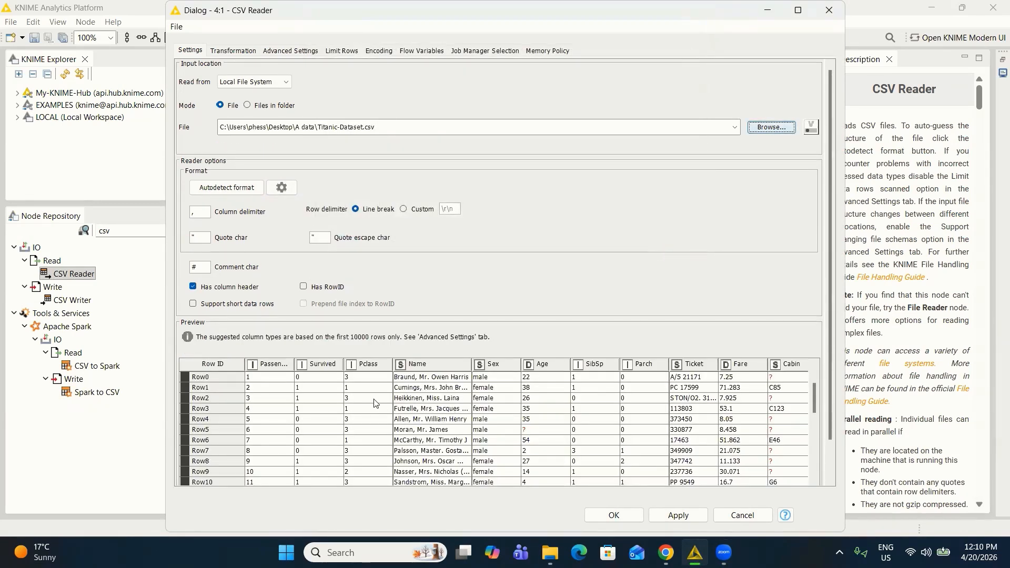
{"action": "left_click", "coordinate": [613, 517]}
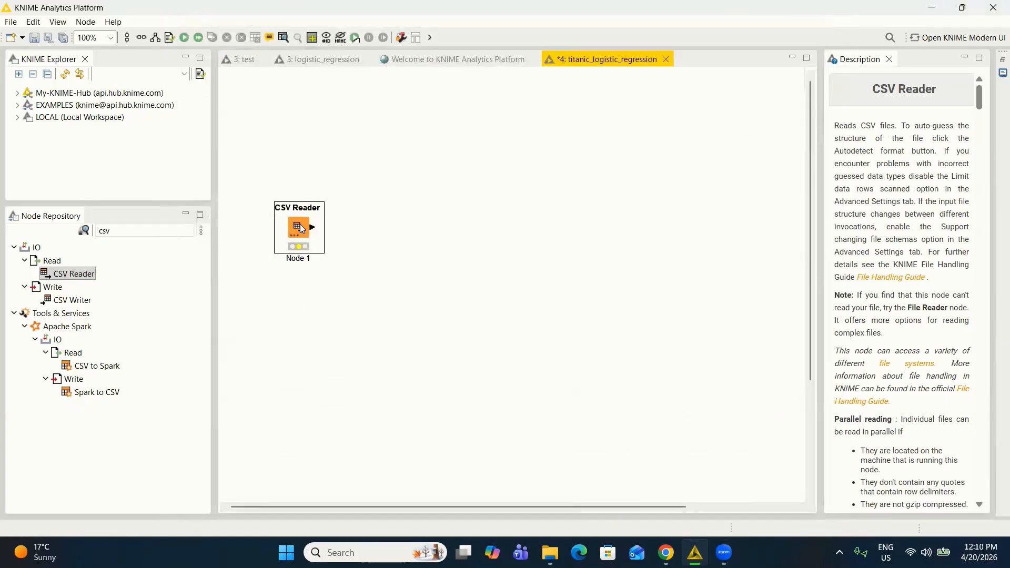
Execute the CSV Reader node and open its output file table
{"action": "right_click", "coordinate": [301, 227]}
{"action": "left_click", "coordinate": [338, 218]}
{"action": "right_click", "coordinate": [297, 230]}
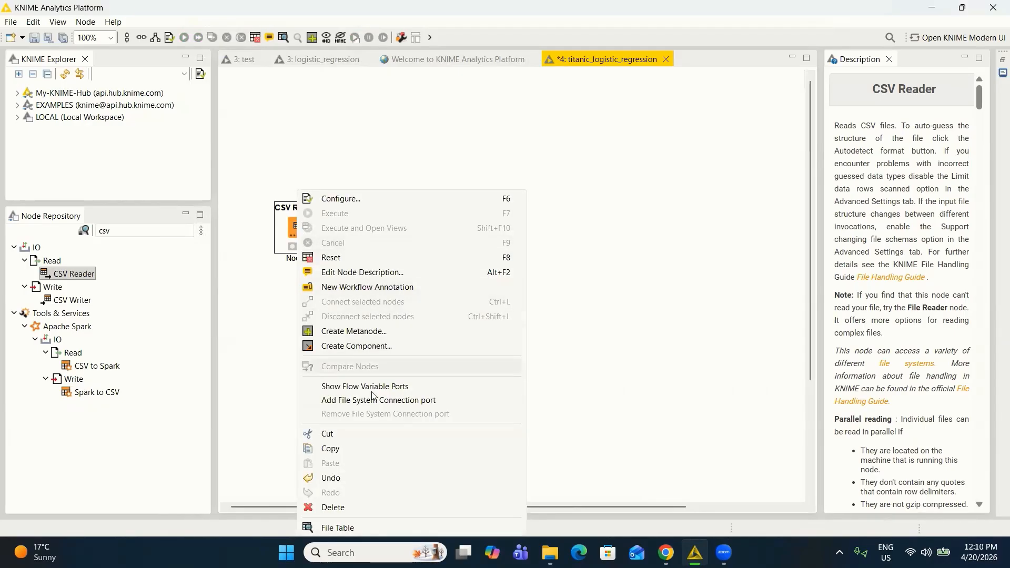
{"action": "left_click", "coordinate": [352, 529]}
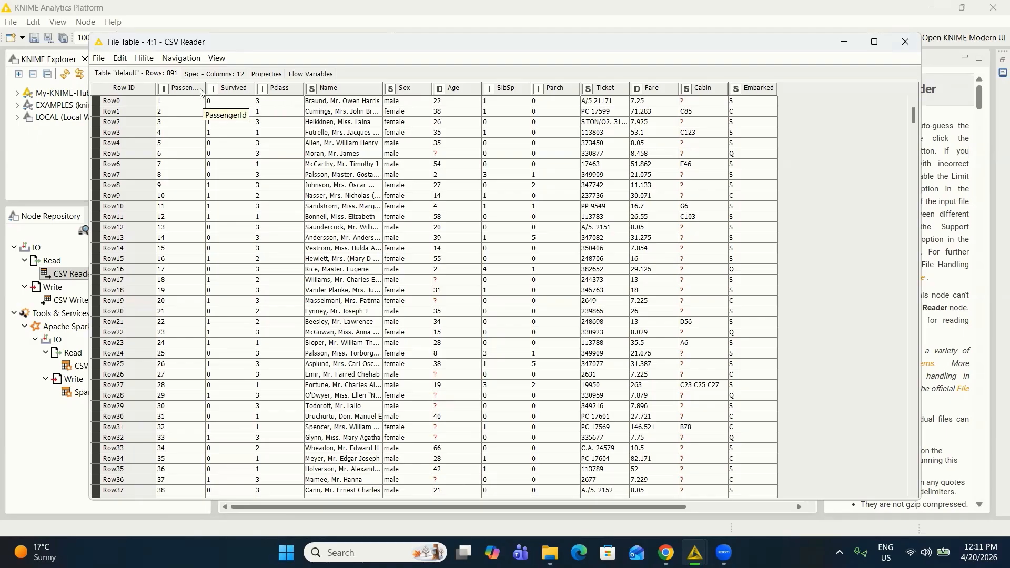
Widen the PassengerId column in the file table and examine the Age and Cabin columns for missing entries
{"action": "left_click_drag", "start_coordinate": [205, 89], "coordinate": [236, 89]}
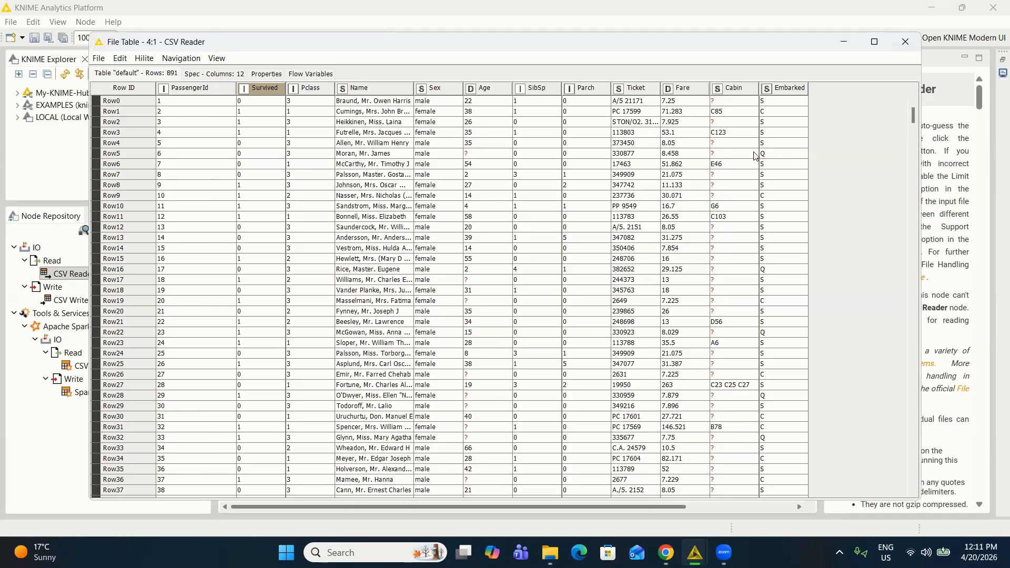
{"action": "left_click", "coordinate": [488, 154]}
{"action": "left_click", "coordinate": [718, 143]}
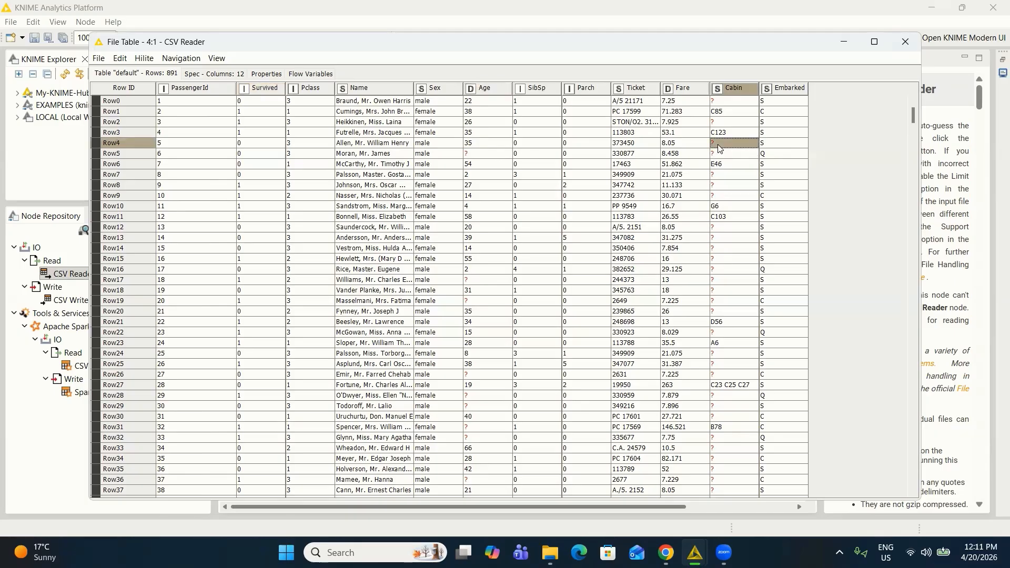
{"action": "left_click", "coordinate": [482, 375]}
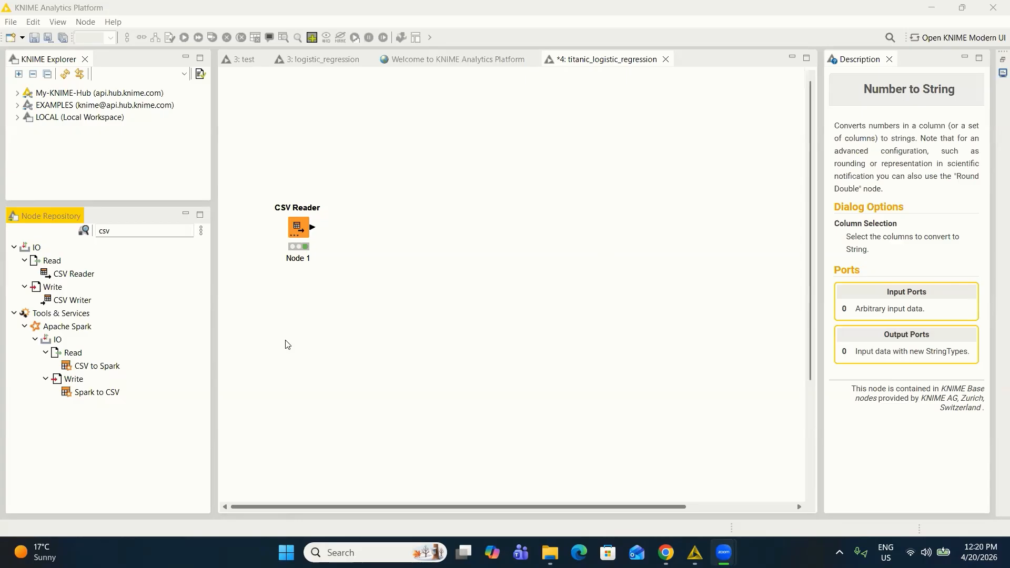
Find the Column Filter node, place it beside the CSV Reader and connect the reader's output to it
{"action": "left_click", "coordinate": [151, 232]}
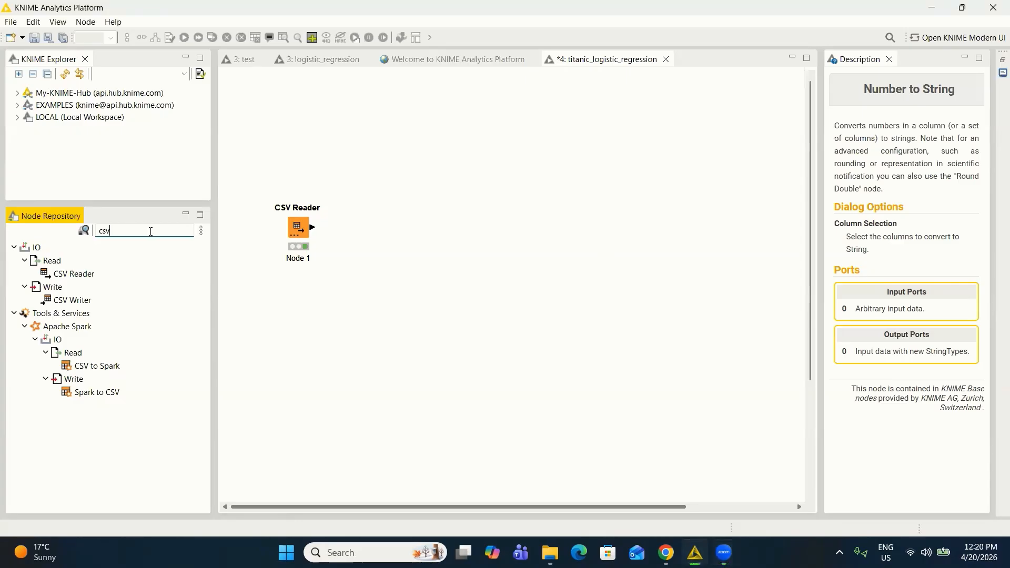
{"action": "key", "text": "BackSpace"}
{"action": "key", "text": "BackSpace"}
{"action": "key", "text": "BackSpace"}
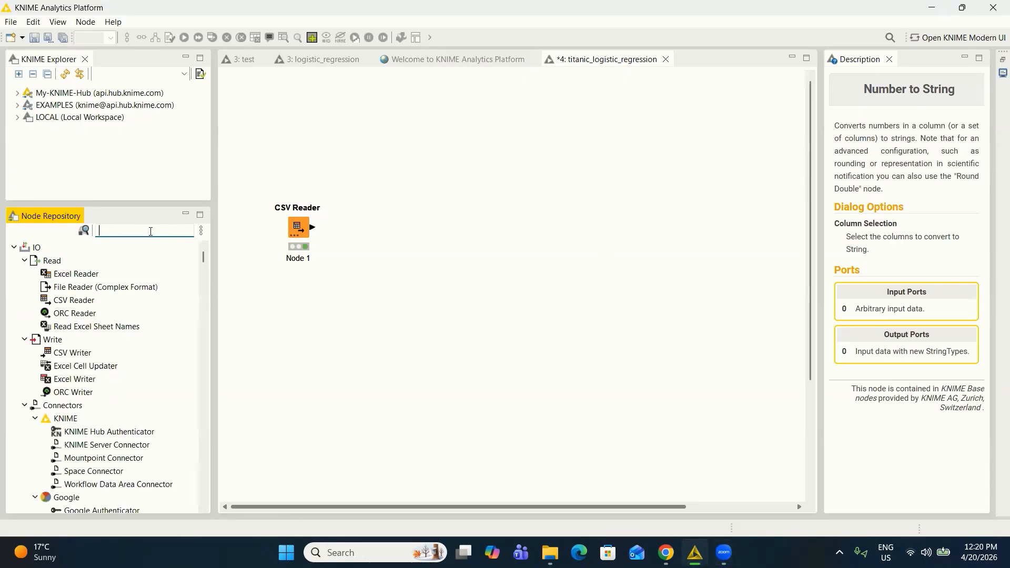
{"action": "type", "text": "column "}
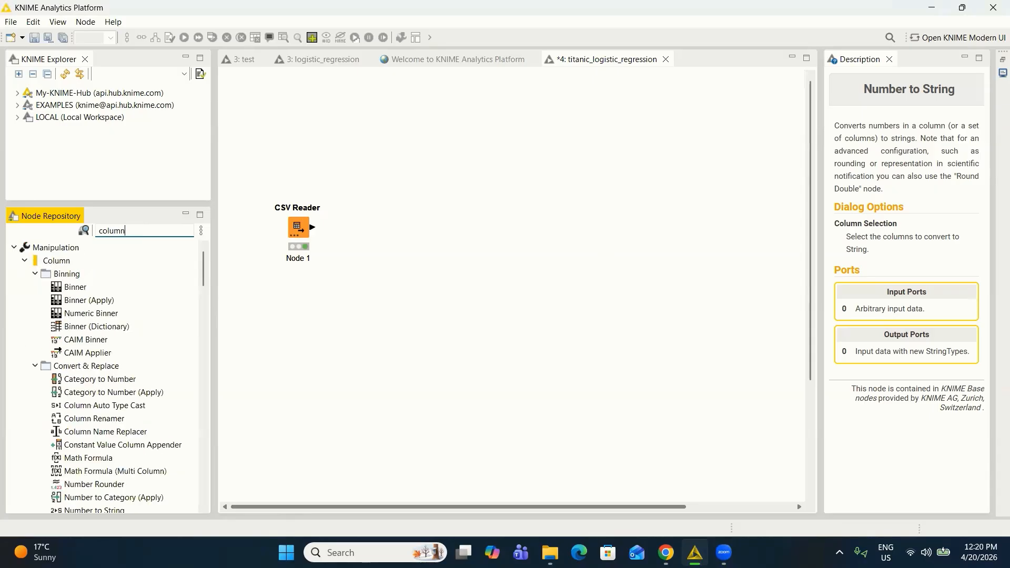
{"action": "type", "text": "fil"}
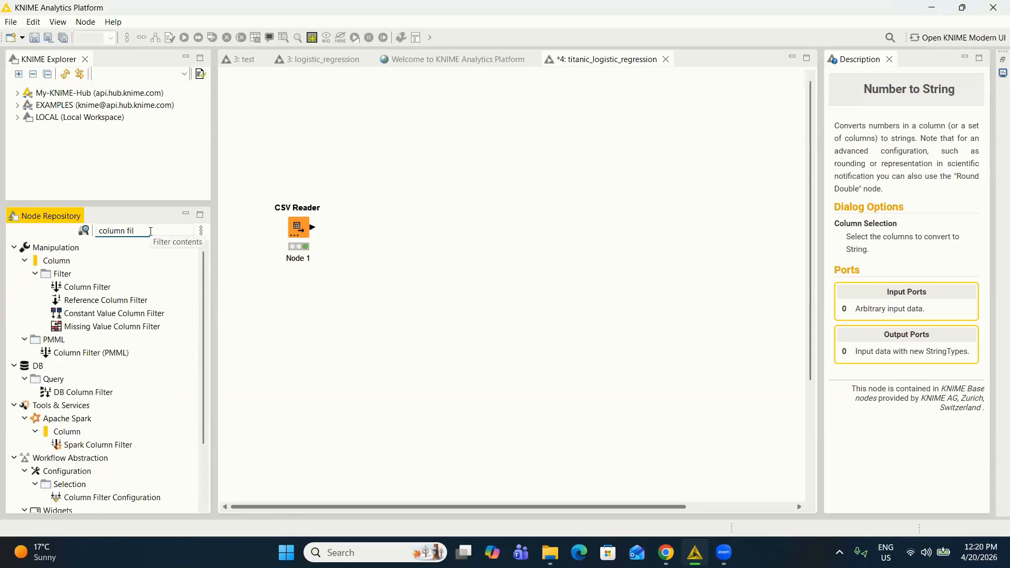
{"action": "left_click_drag", "start_coordinate": [84, 287], "coordinate": [414, 235]}
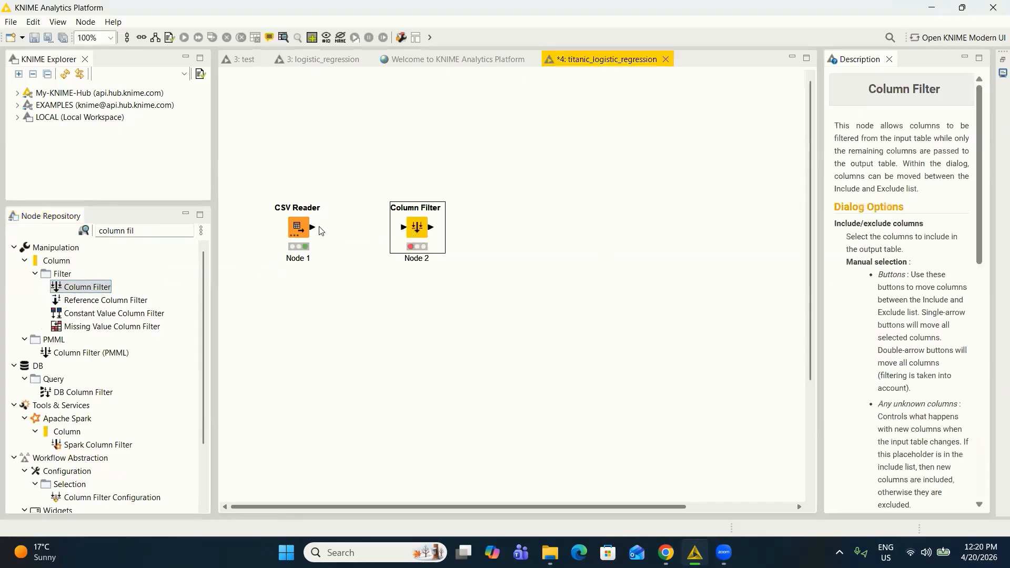
{"action": "left_click_drag", "start_coordinate": [313, 231], "coordinate": [370, 230]}
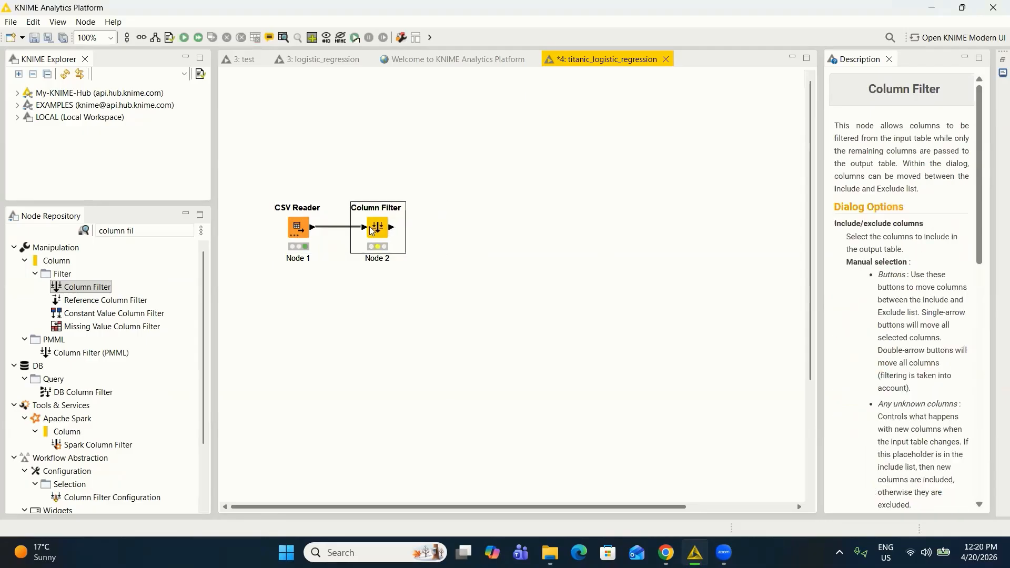
Configure the Column Filter to exclude the PassengerId, Name, Ticket and Cabin columns
{"action": "right_click", "coordinate": [370, 230]}
{"action": "left_click", "coordinate": [421, 212]}
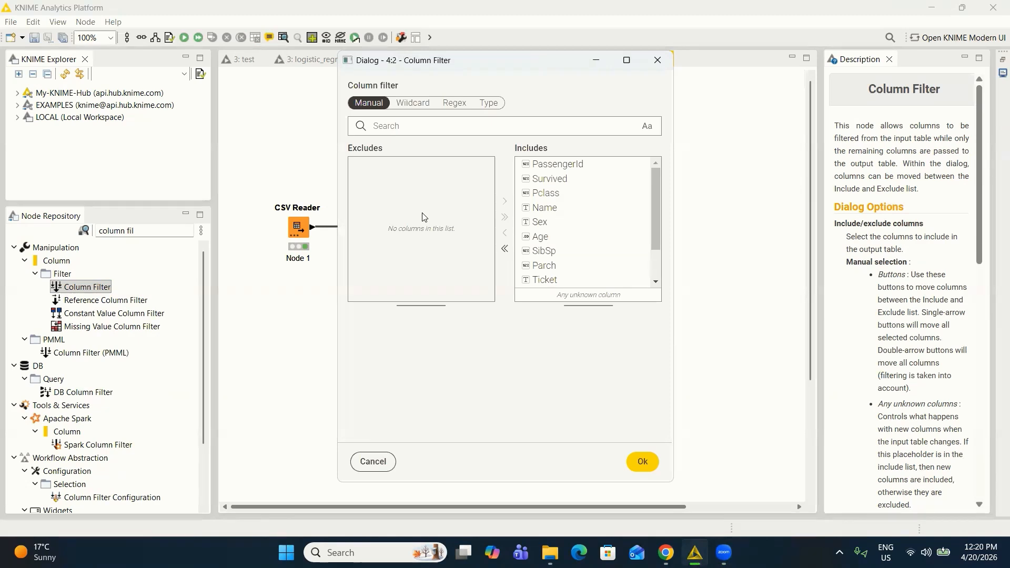
{"action": "left_click", "coordinate": [549, 170]}
{"action": "left_click", "coordinate": [504, 233]}
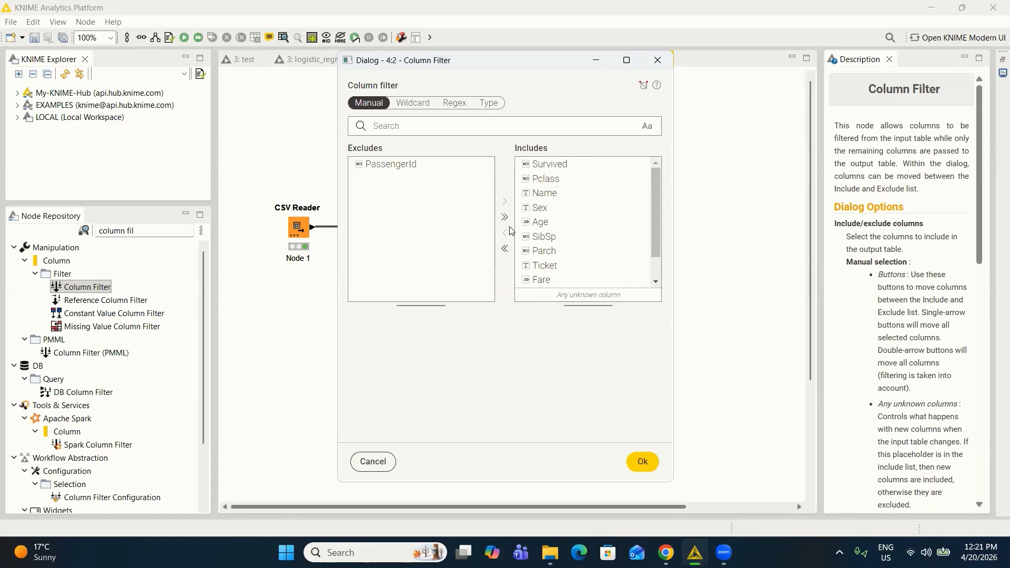
{"action": "left_click", "coordinate": [547, 193]}
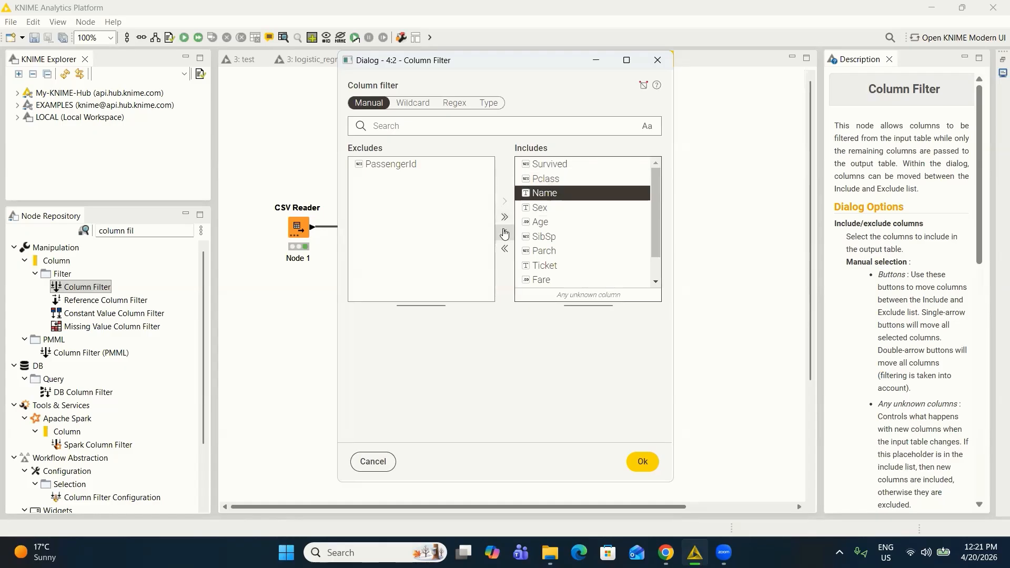
{"action": "left_click", "coordinate": [505, 234]}
{"action": "left_click", "coordinate": [540, 251]}
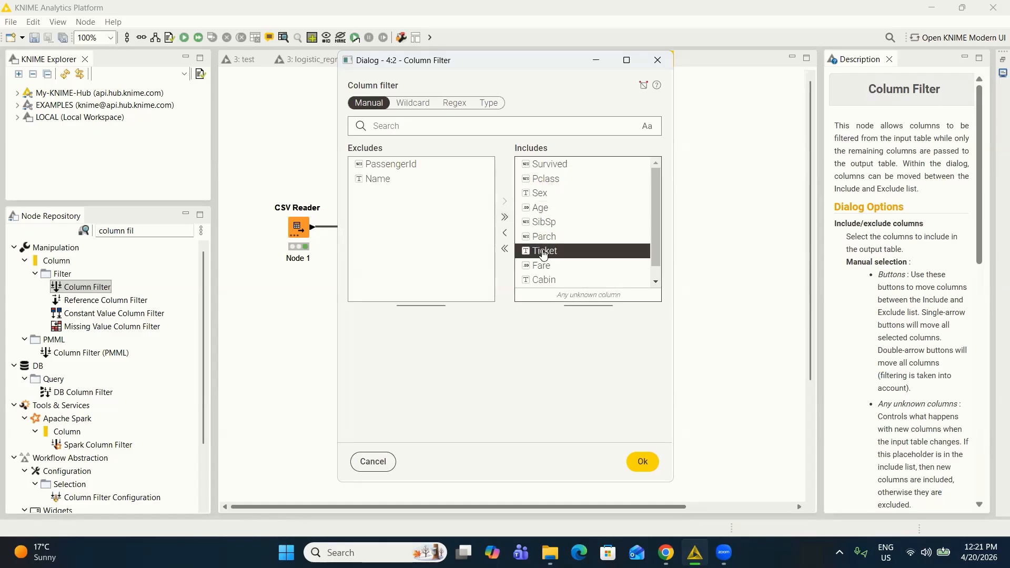
{"action": "left_click", "coordinate": [505, 233]}
{"action": "left_click", "coordinate": [541, 266]}
{"action": "left_click", "coordinate": [511, 238]}
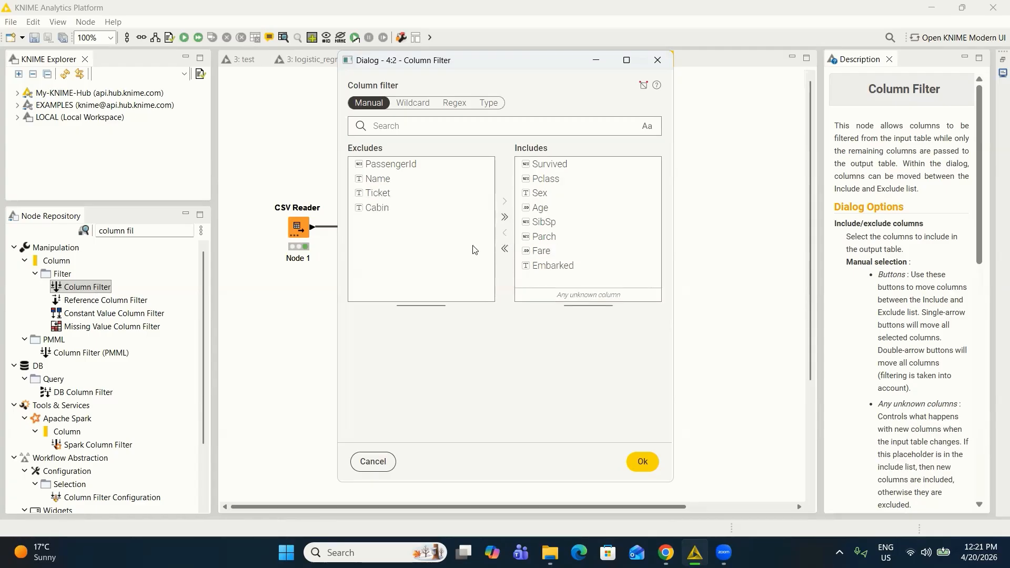
{"action": "left_click", "coordinate": [643, 462]}
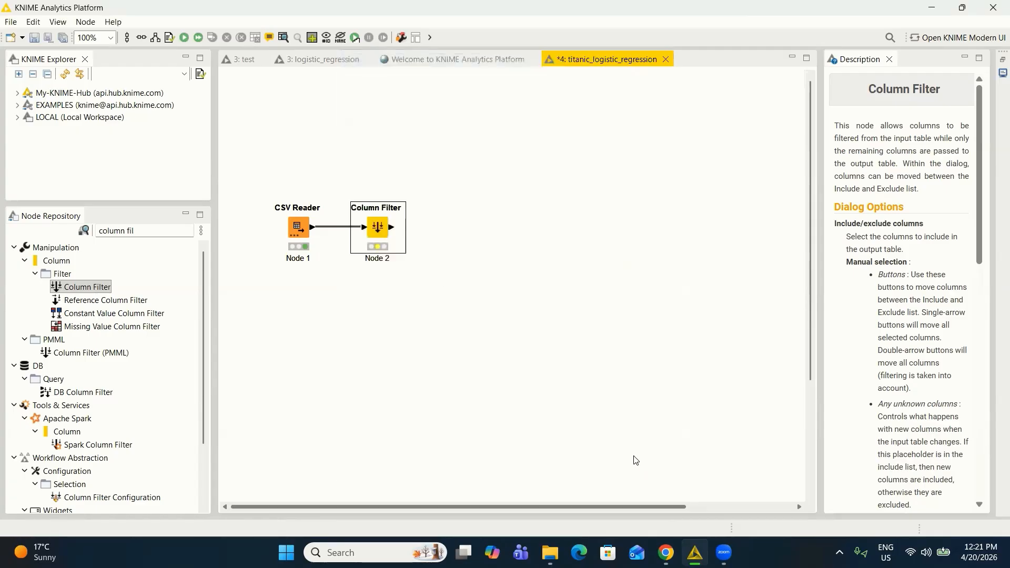
Execute the Column Filter node, review its filtered table and close the table window
{"action": "right_click", "coordinate": [377, 225]}
{"action": "left_click", "coordinate": [403, 226]}
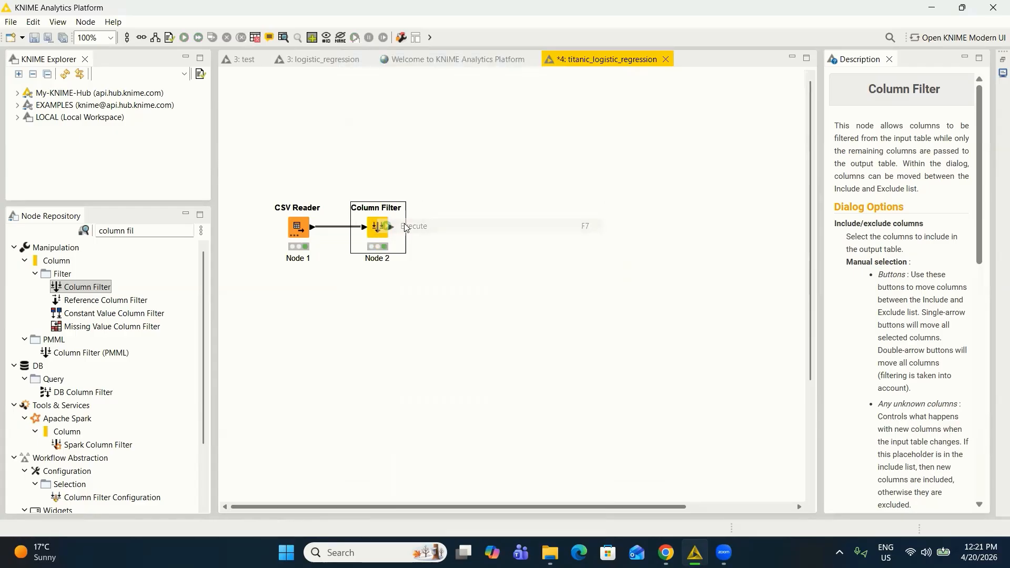
{"action": "right_click", "coordinate": [377, 225]}
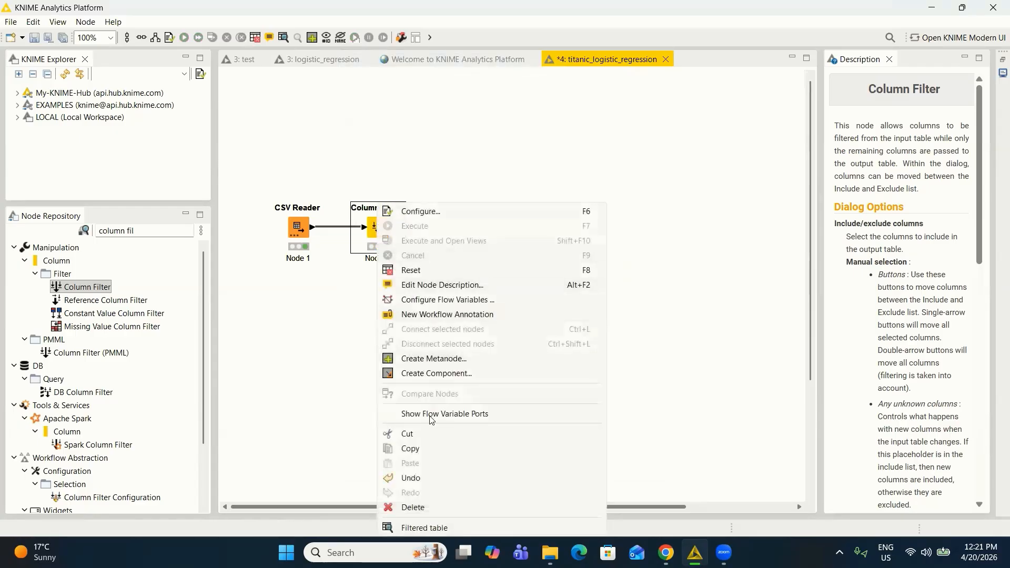
{"action": "left_click", "coordinate": [442, 529]}
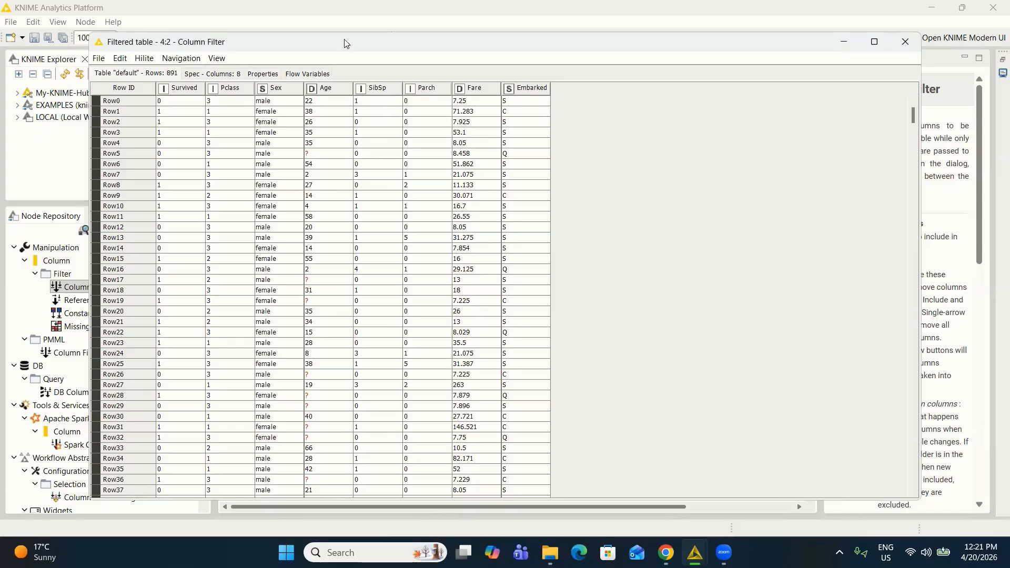
{"action": "left_click_drag", "start_coordinate": [345, 41], "coordinate": [337, 77]}
{"action": "left_click", "coordinate": [888, 85]}
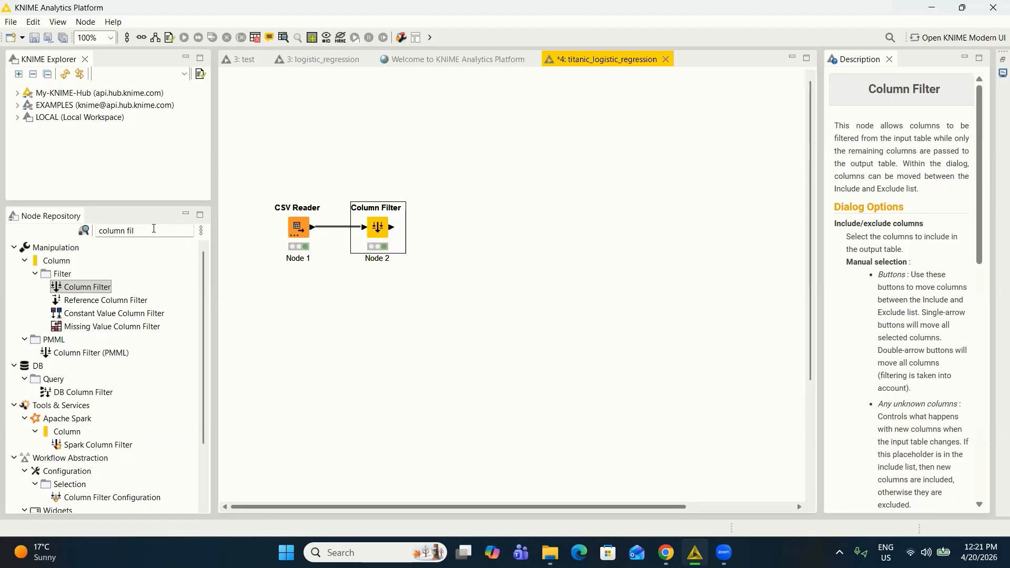
Find the Number to String node, place it beside the Column Filter and connect the filter's output to it
{"action": "double_click", "coordinate": [152, 228]}
{"action": "key", "text": "BackSpace"}
{"action": "key", "text": "BackSpace"}
{"action": "key", "text": "BackSpace"}
{"action": "key", "text": "BackSpace"}
{"action": "key", "text": "BackSpace"}
{"action": "key", "text": "BackSpace"}
{"action": "key", "text": "BackSpace"}
{"action": "key", "text": "BackSpace"}
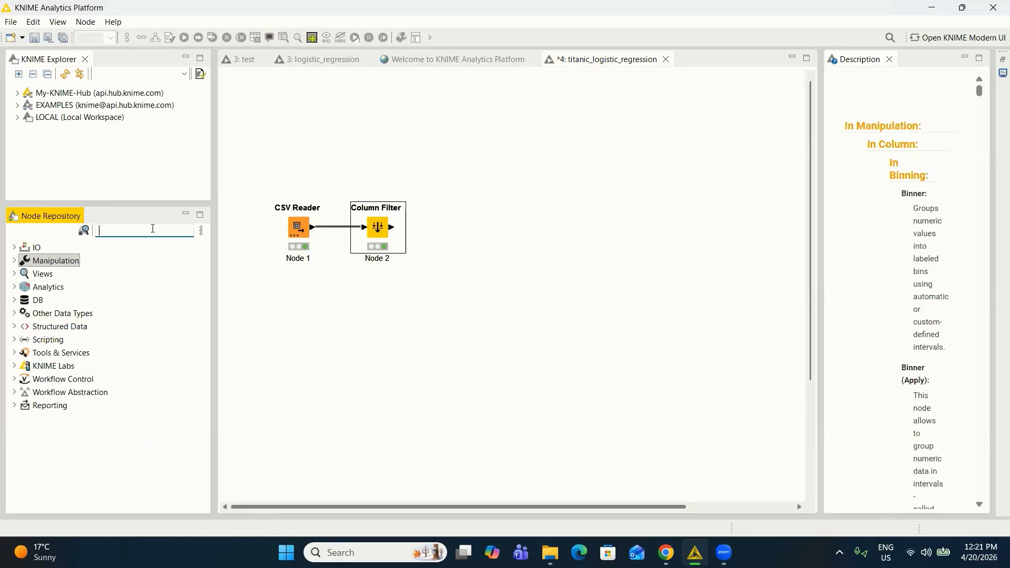
{"action": "type", "text": "number"}
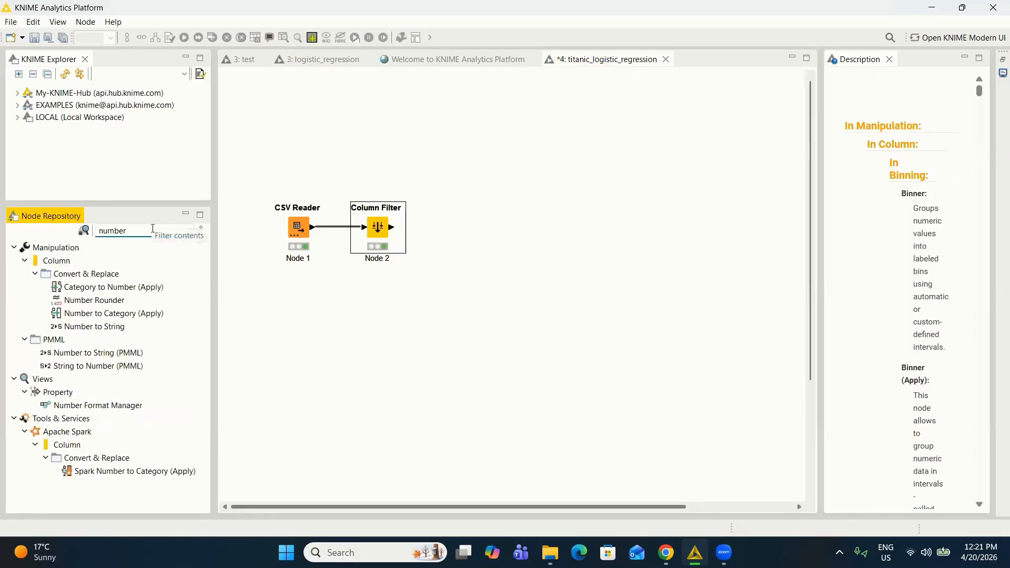
{"action": "type", "text": " to st"}
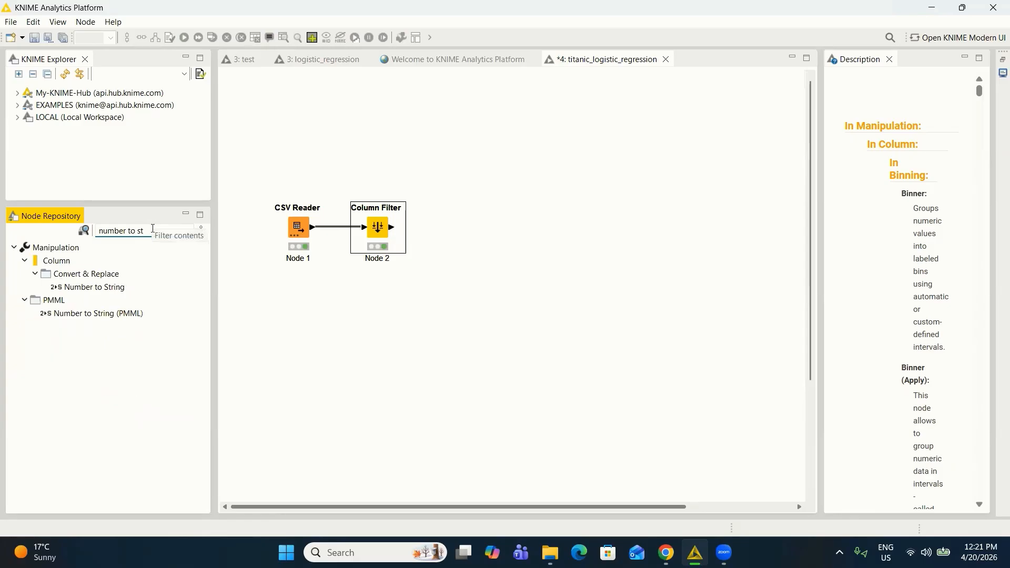
{"action": "left_click_drag", "start_coordinate": [90, 287], "coordinate": [476, 231]}
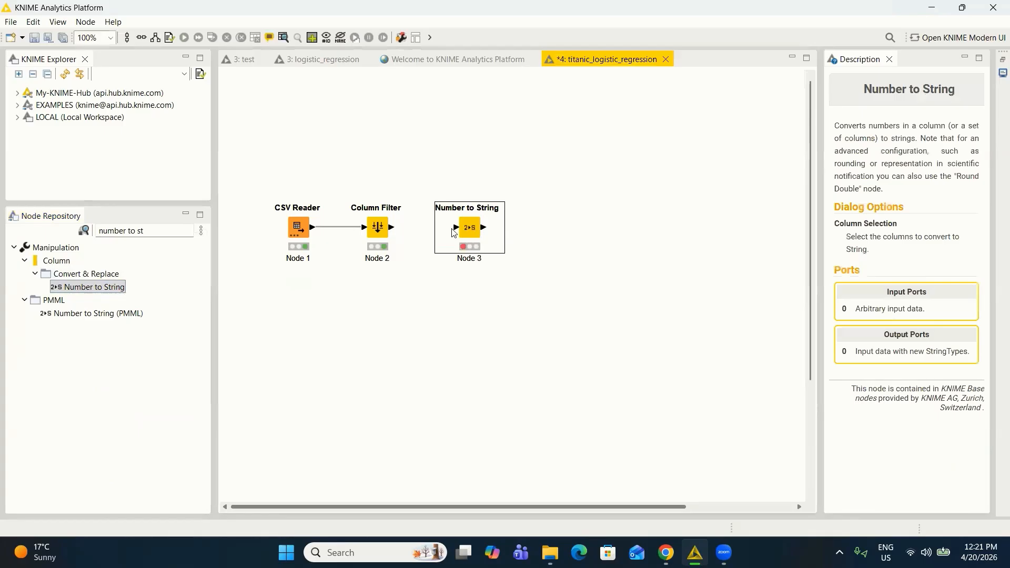
{"action": "left_click_drag", "start_coordinate": [394, 229], "coordinate": [462, 230]}
Configure the Number to String node to convert only the Survived column
{"action": "right_click", "coordinate": [470, 230]}
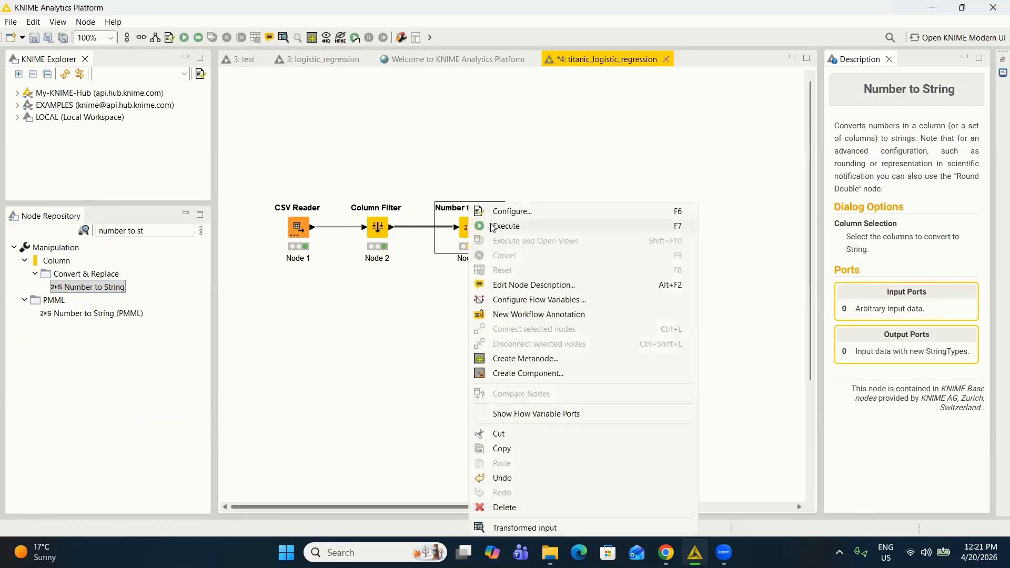
{"action": "left_click", "coordinate": [508, 213]}
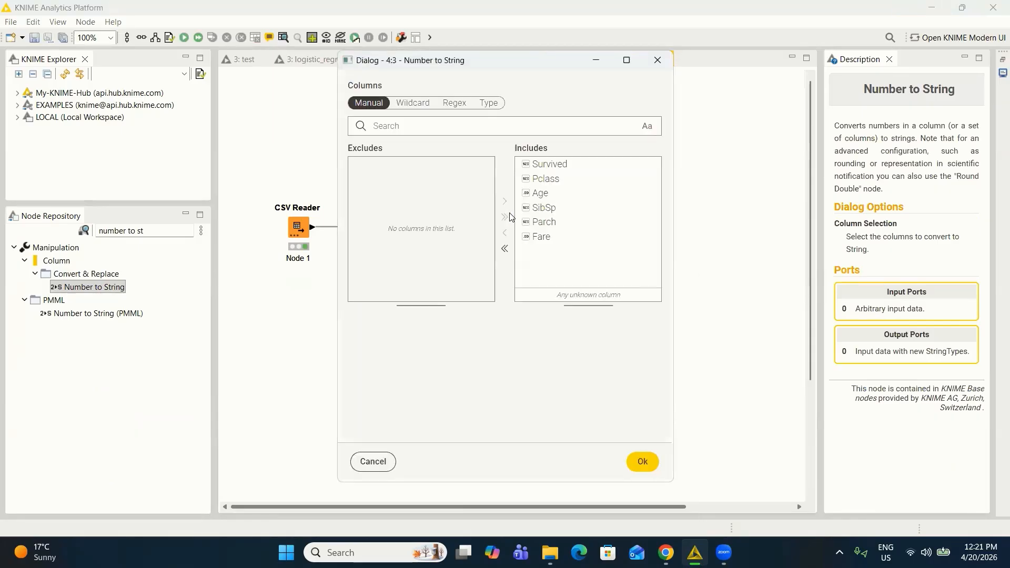
{"action": "left_click", "coordinate": [506, 248]}
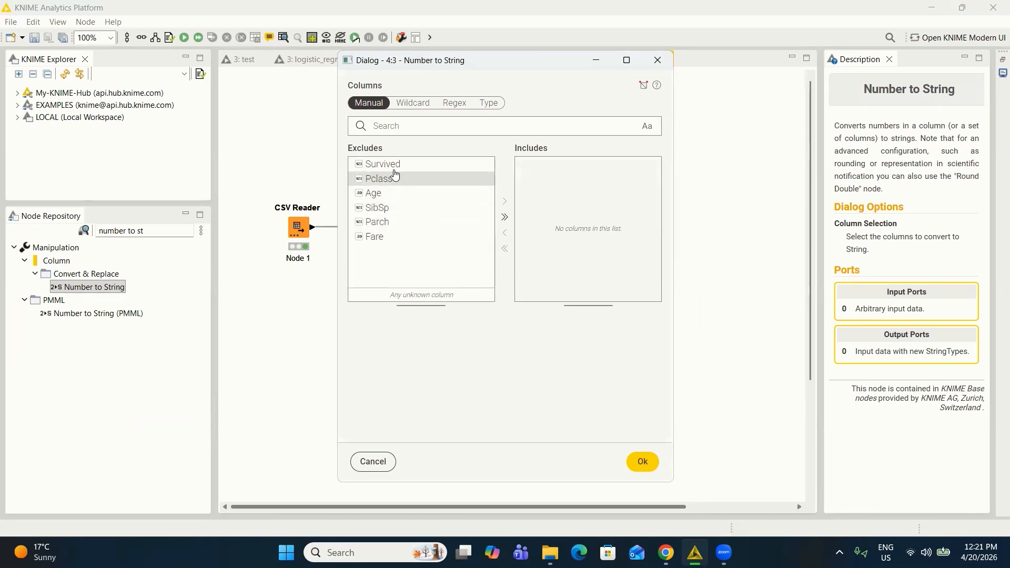
{"action": "left_click", "coordinate": [397, 165]}
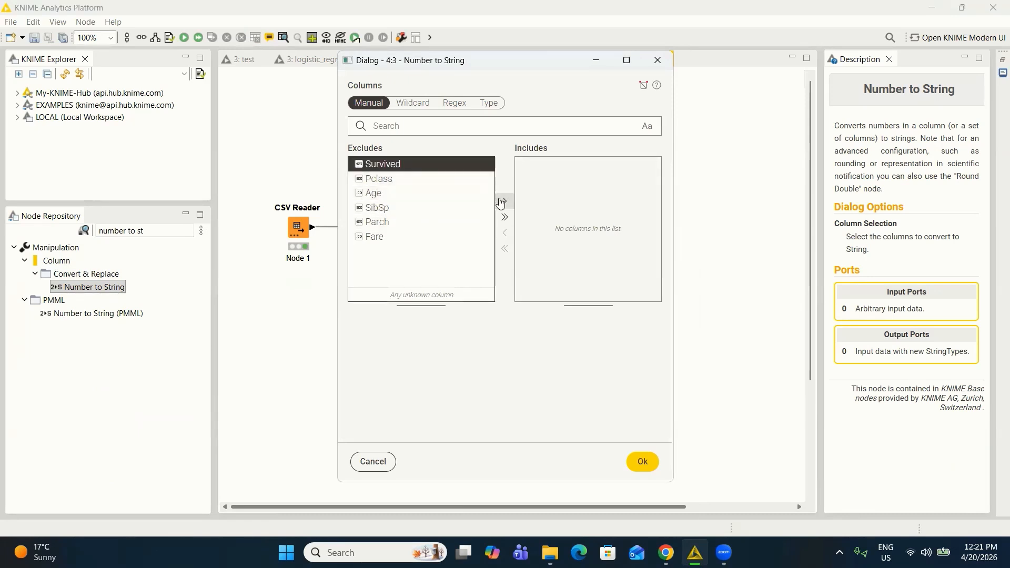
{"action": "left_click", "coordinate": [504, 202]}
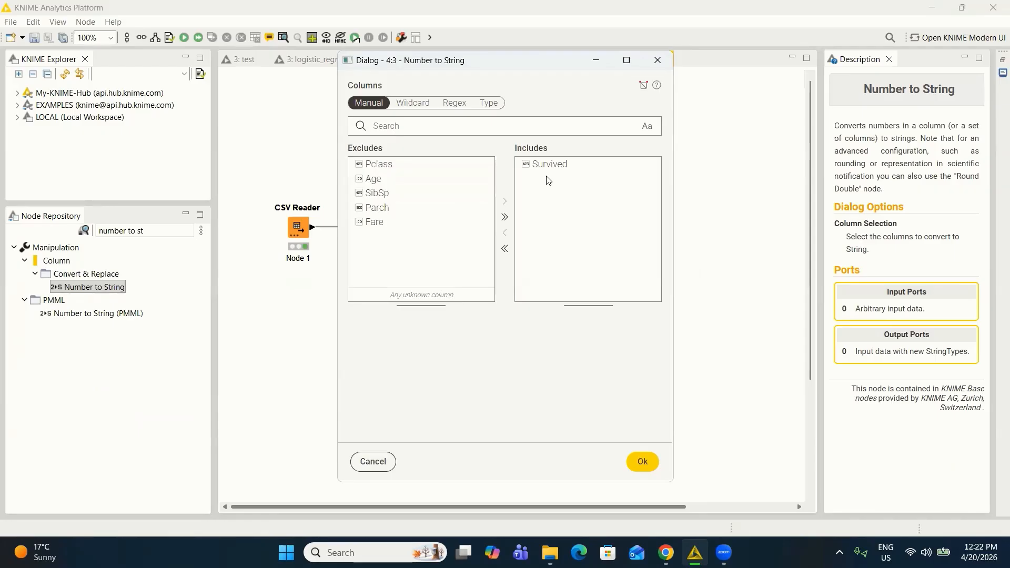
{"action": "left_click", "coordinate": [643, 462]}
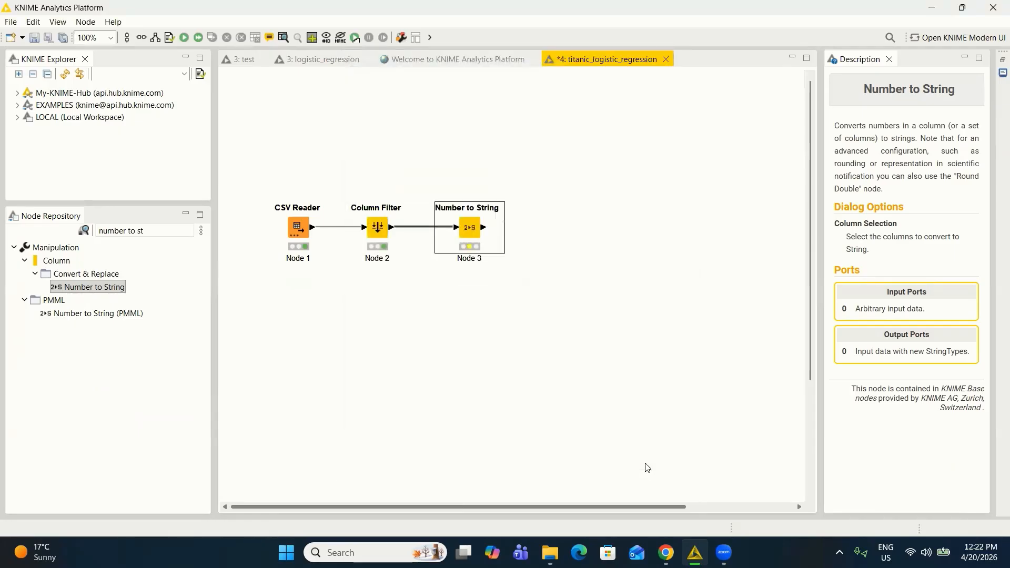
Execute the Number to String node and move it slightly closer to the Column Filter
{"action": "right_click", "coordinate": [473, 230]}
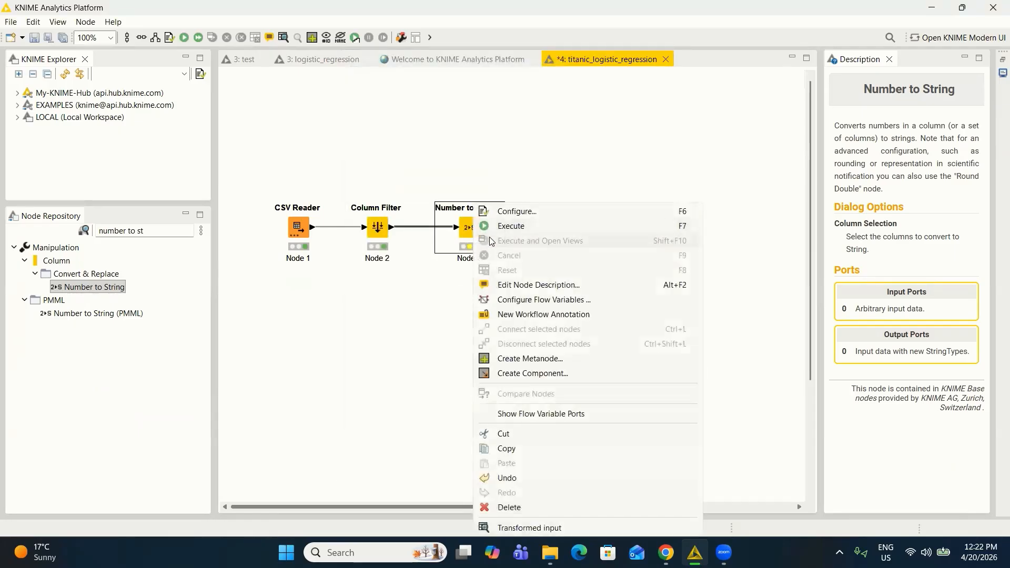
{"action": "left_click", "coordinate": [511, 226]}
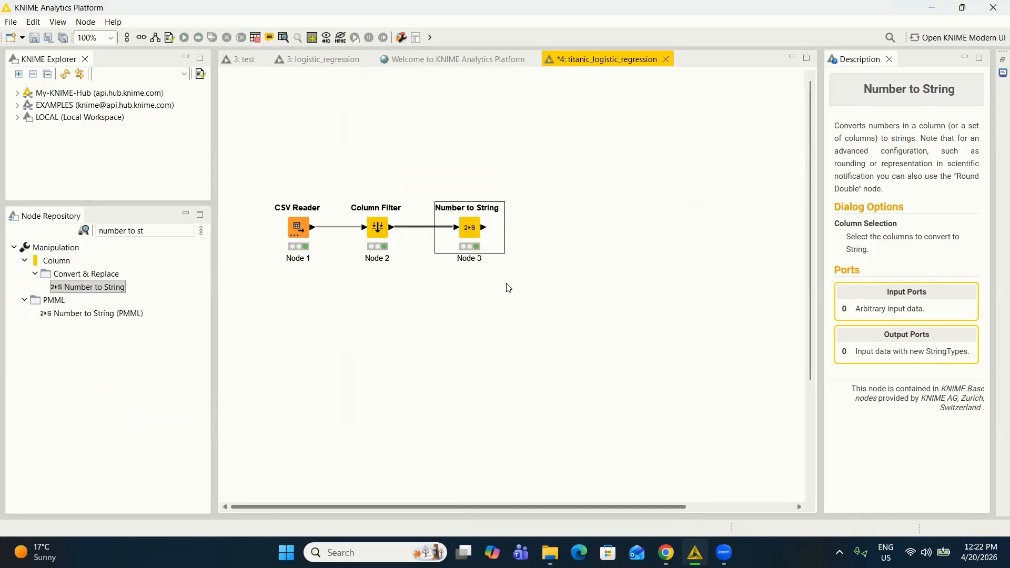
{"action": "left_click_drag", "start_coordinate": [470, 230], "coordinate": [457, 230]}
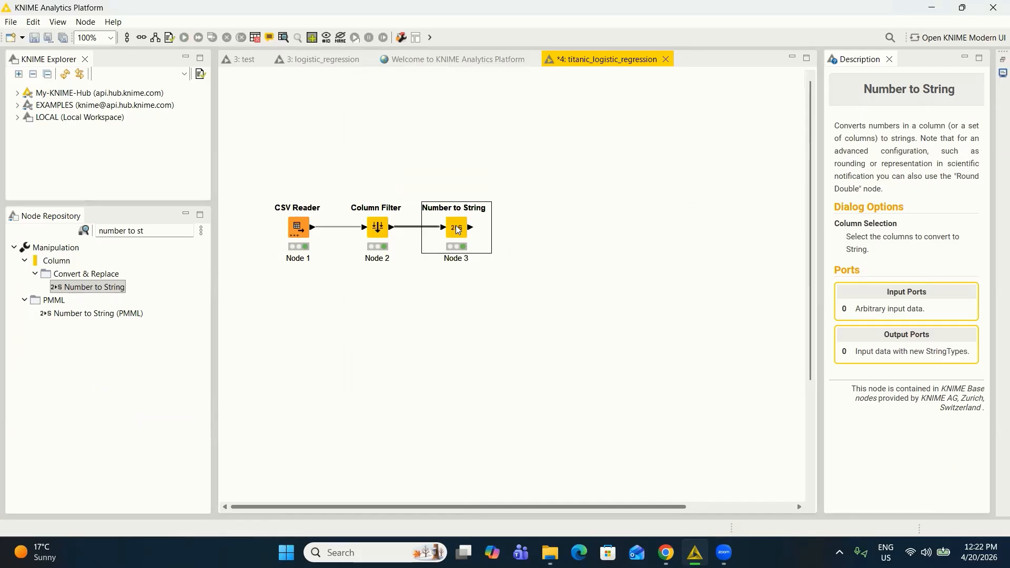
Find the Table Partitioner node, place it beside Number to String and connect that node's output to it
{"action": "left_click_drag", "start_coordinate": [157, 231], "coordinate": [100, 232]}
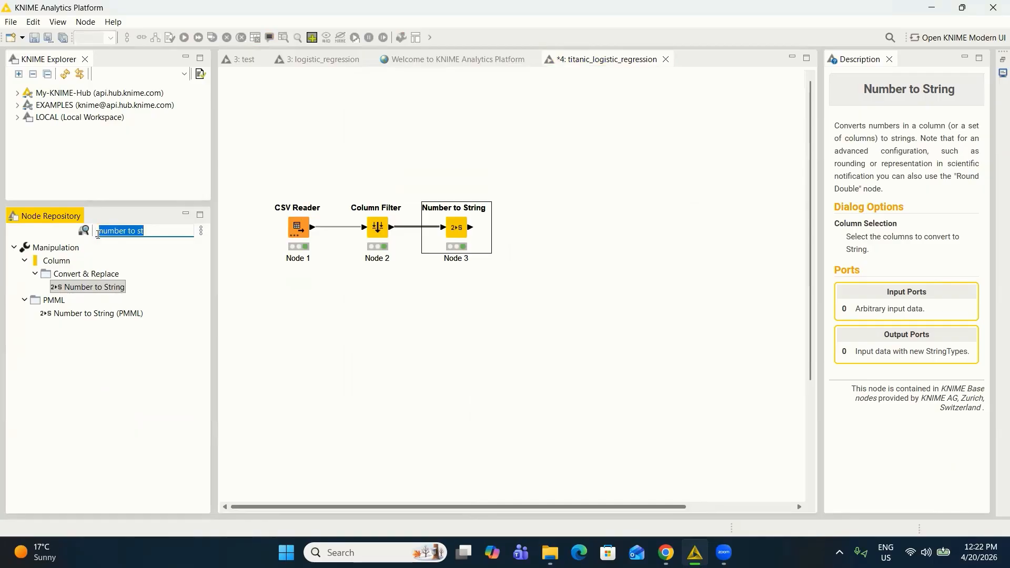
{"action": "type", "text": "table "}
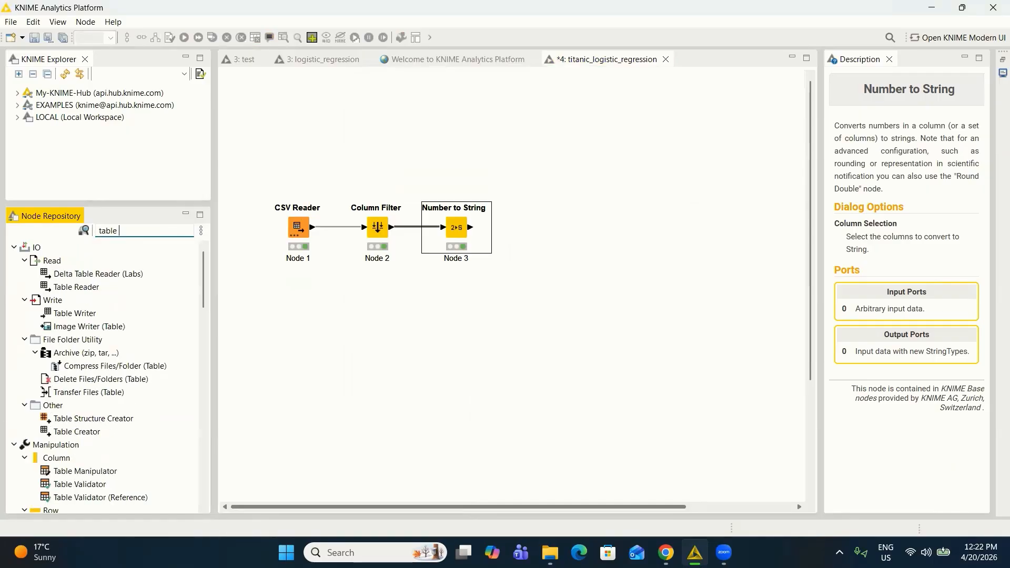
{"action": "type", "text": "par"}
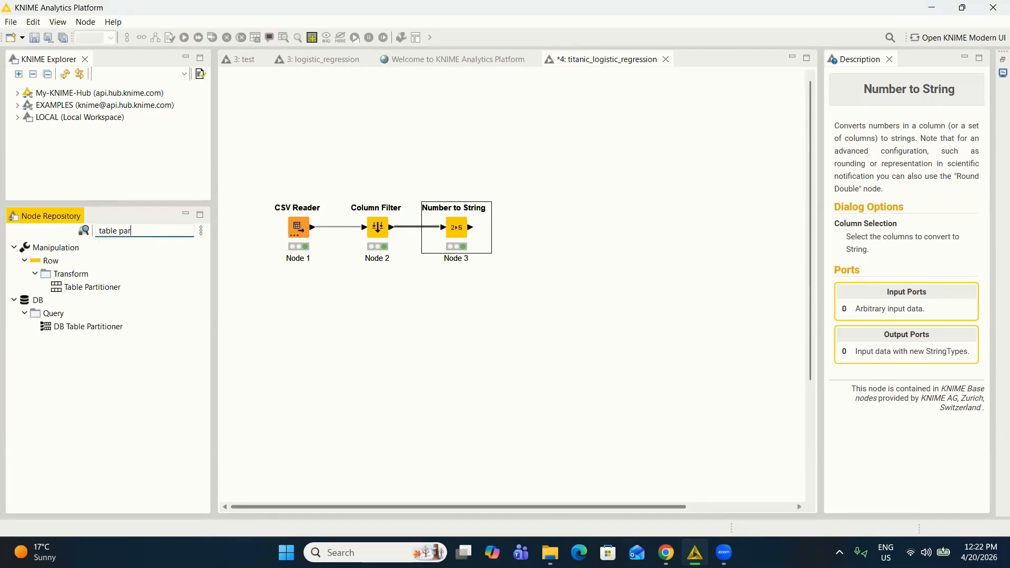
{"action": "left_click_drag", "start_coordinate": [94, 289], "coordinate": [579, 227]}
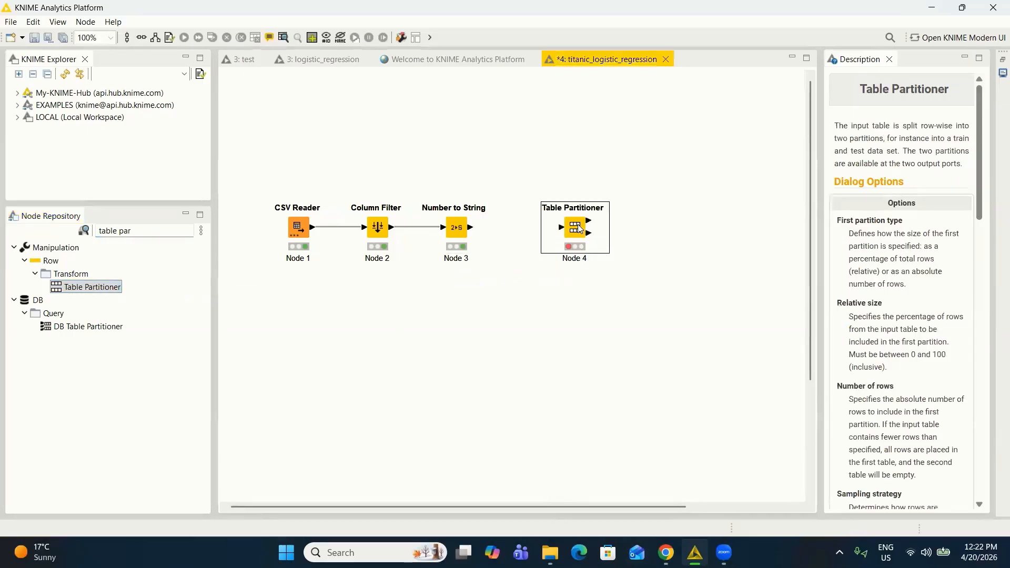
{"action": "left_click_drag", "start_coordinate": [471, 227], "coordinate": [540, 228]}
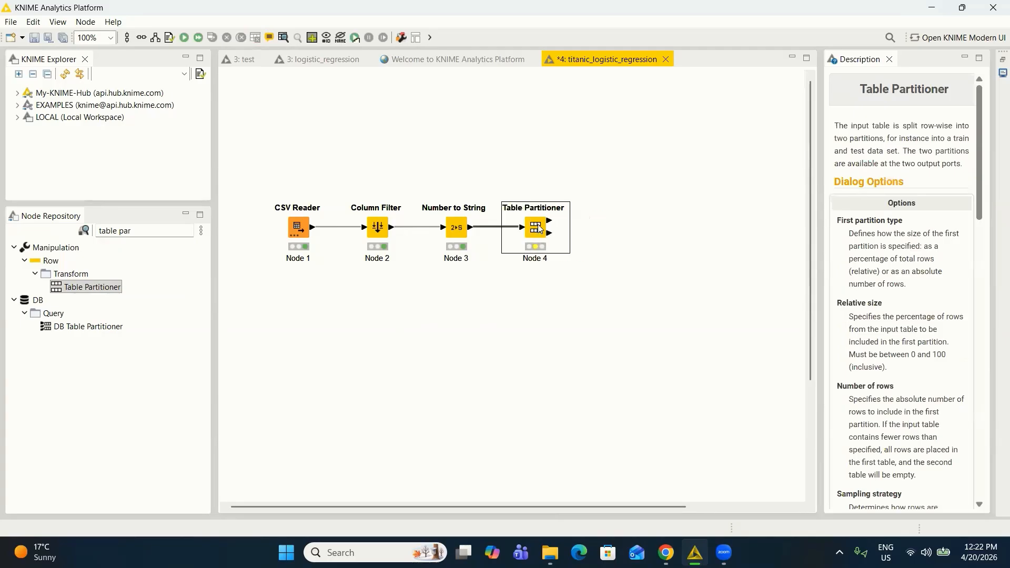
Configure the Table Partitioner with a relative first partition size of 80% and stratified sampling on the Survived column
{"action": "right_click", "coordinate": [539, 228]}
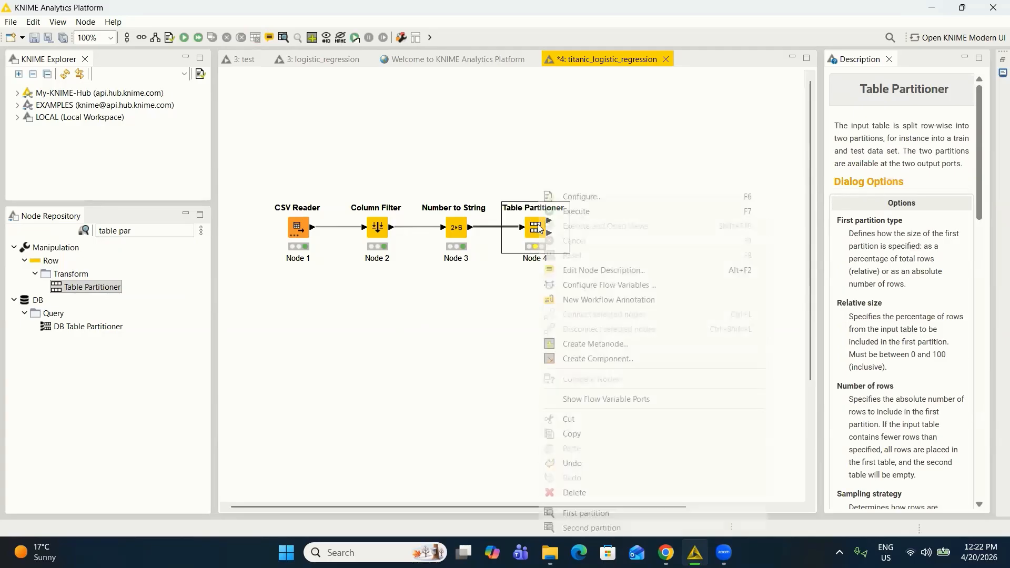
{"action": "left_click", "coordinate": [600, 198]}
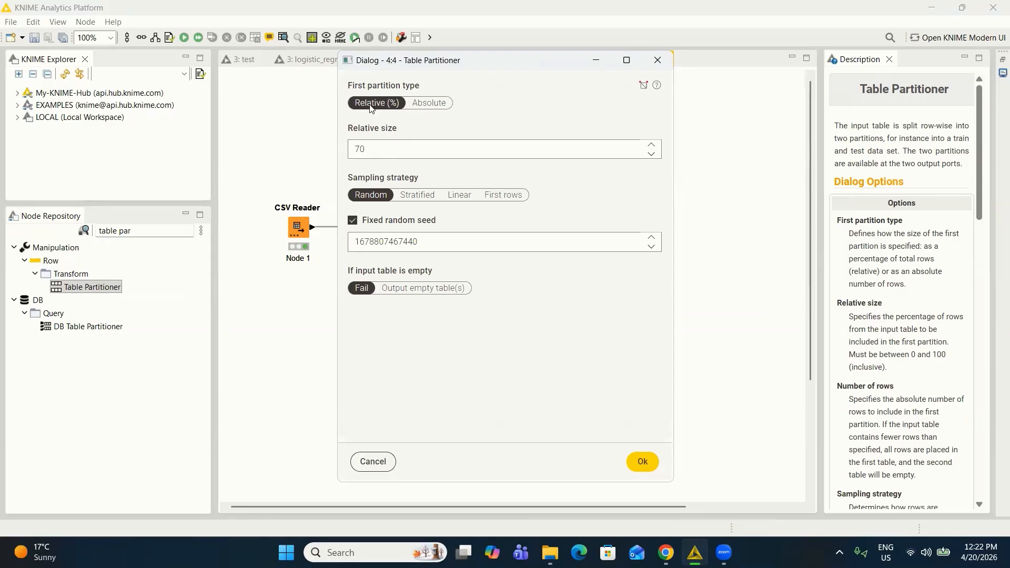
{"action": "double_click", "coordinate": [358, 149]}
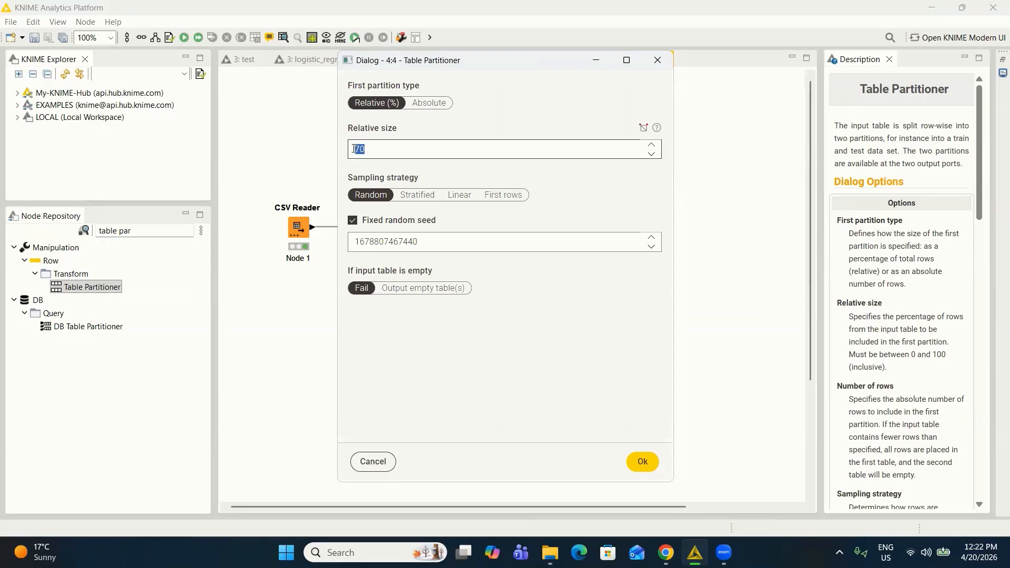
{"action": "type", "text": "8"}
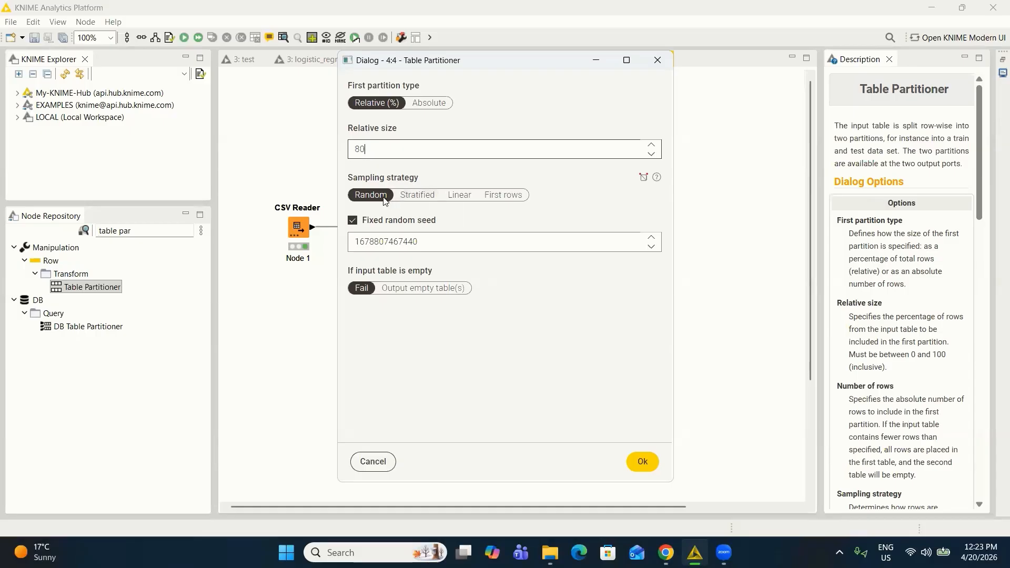
{"action": "left_click", "coordinate": [417, 196]}
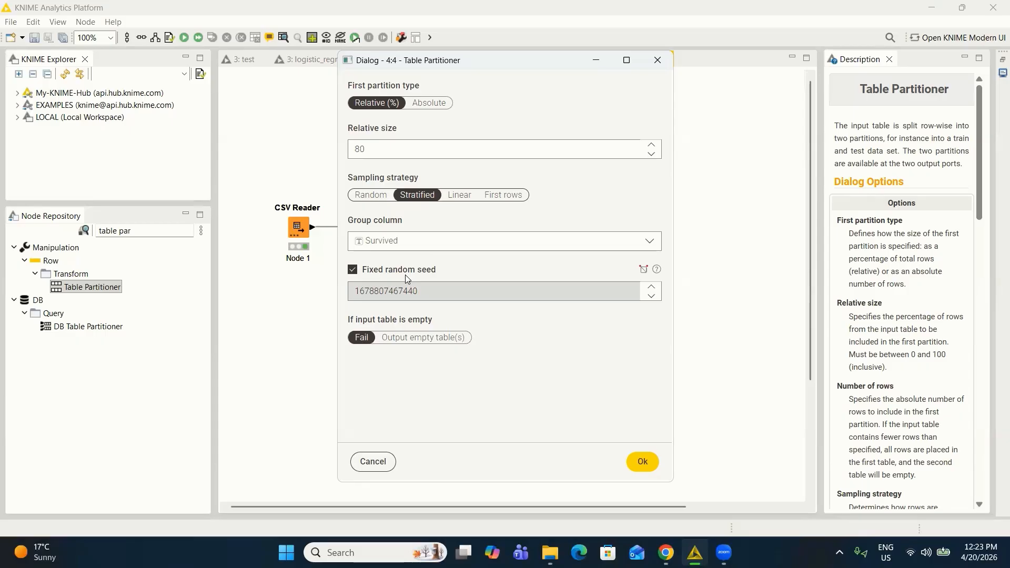
{"action": "left_click", "coordinate": [642, 463]}
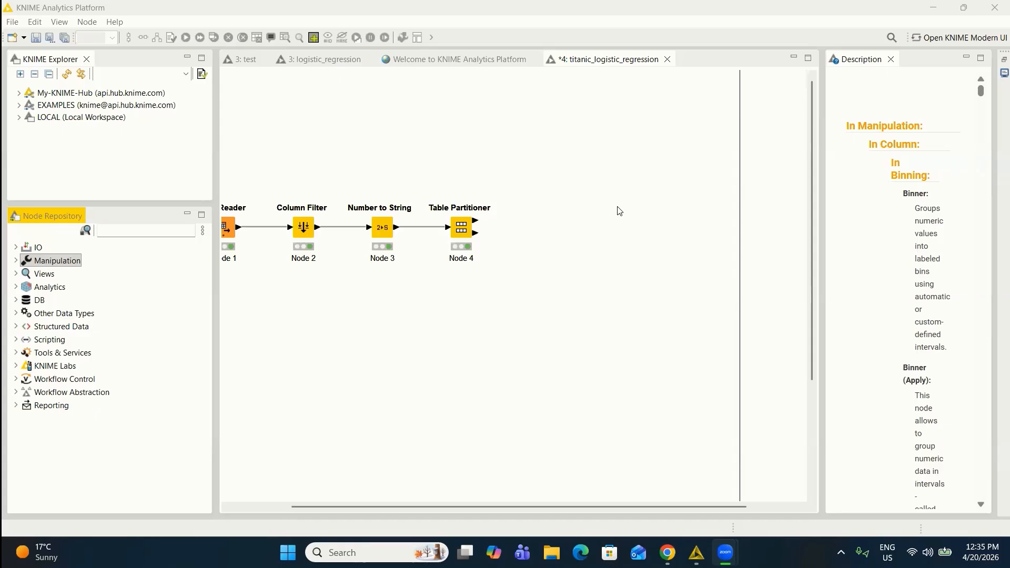
Find the One to Many (PMML) node, place it up and right of the Table Partitioner and connect the first partition output to it
{"action": "left_click", "coordinate": [168, 231]}
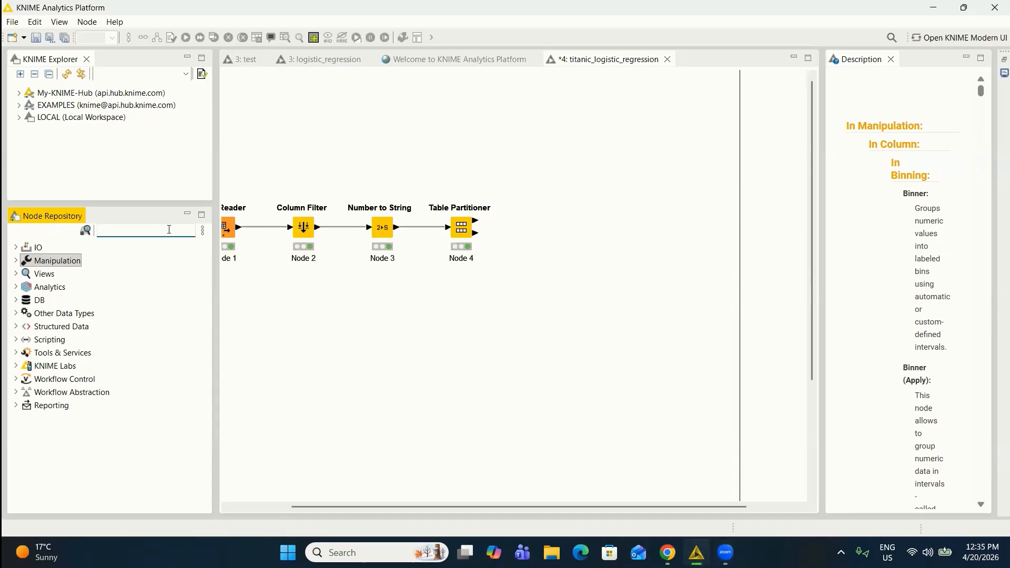
{"action": "type", "text": "o"}
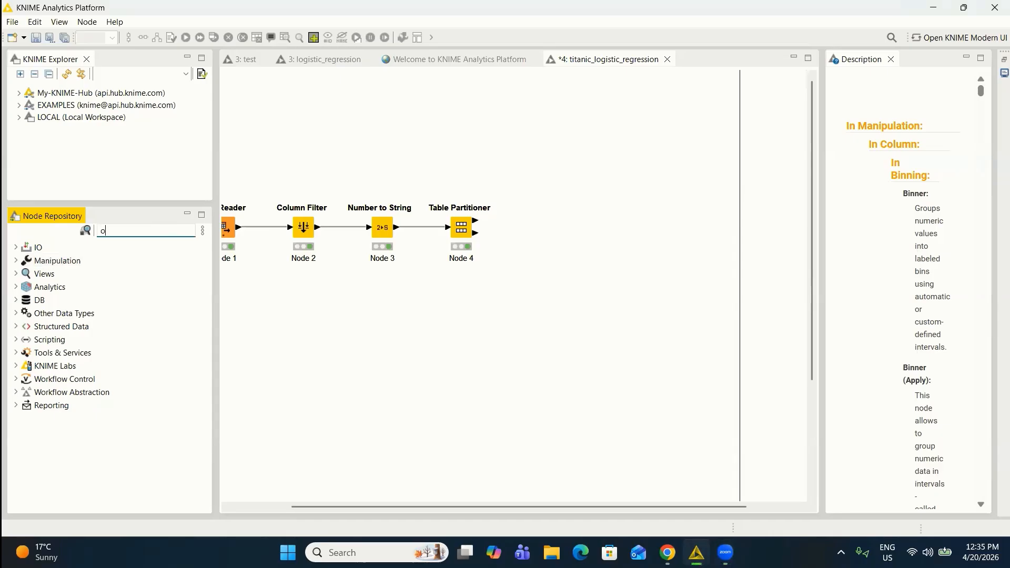
{"action": "type", "text": "ne to"}
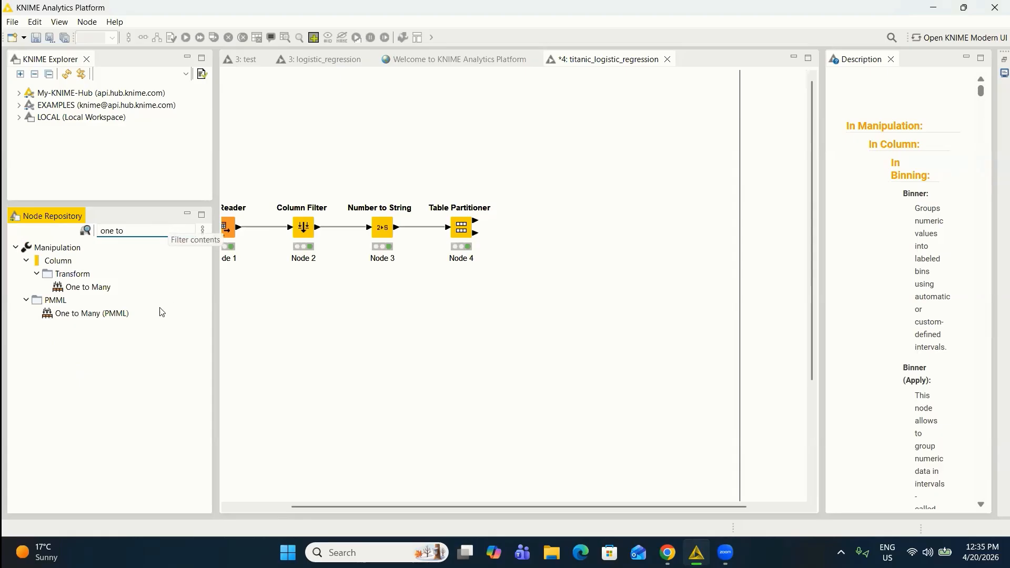
{"action": "left_click_drag", "start_coordinate": [106, 318], "coordinate": [591, 189]}
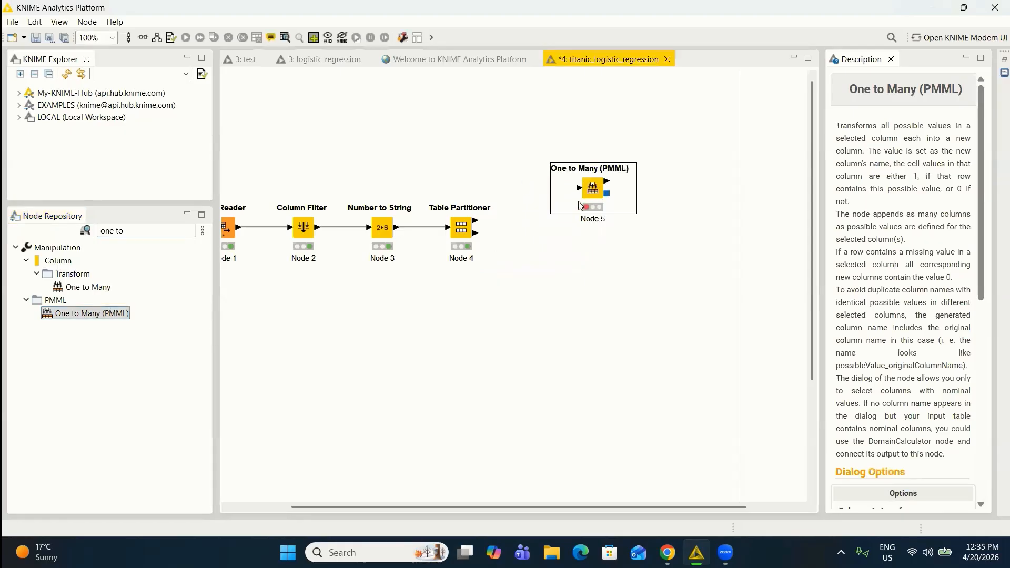
{"action": "left_click_drag", "start_coordinate": [476, 222], "coordinate": [570, 193]}
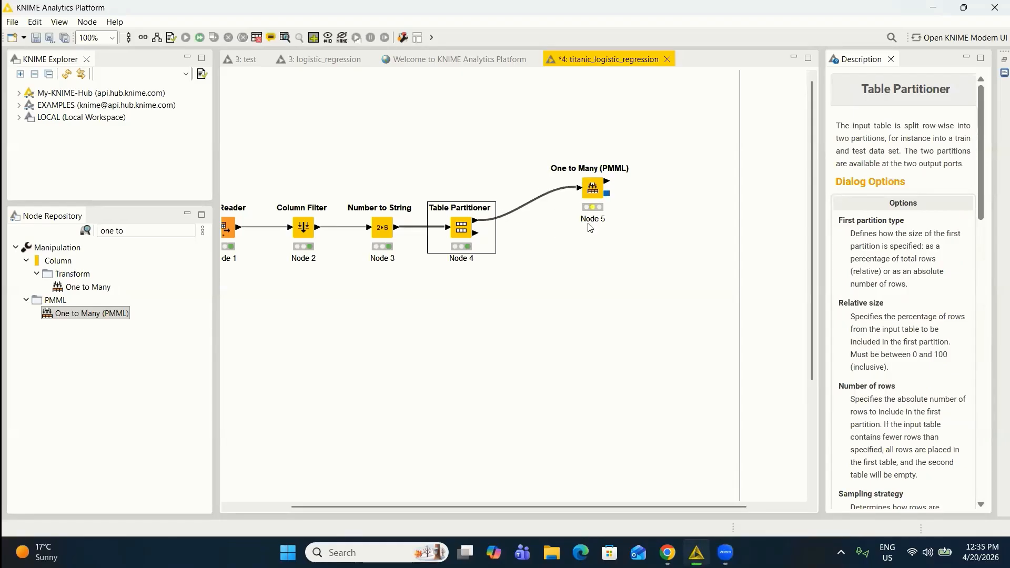
Configure One to Many (PMML) to leave out Survived and transform only the Sex and Embarked columns
{"action": "right_click", "coordinate": [589, 187]}
{"action": "left_click", "coordinate": [633, 197]}
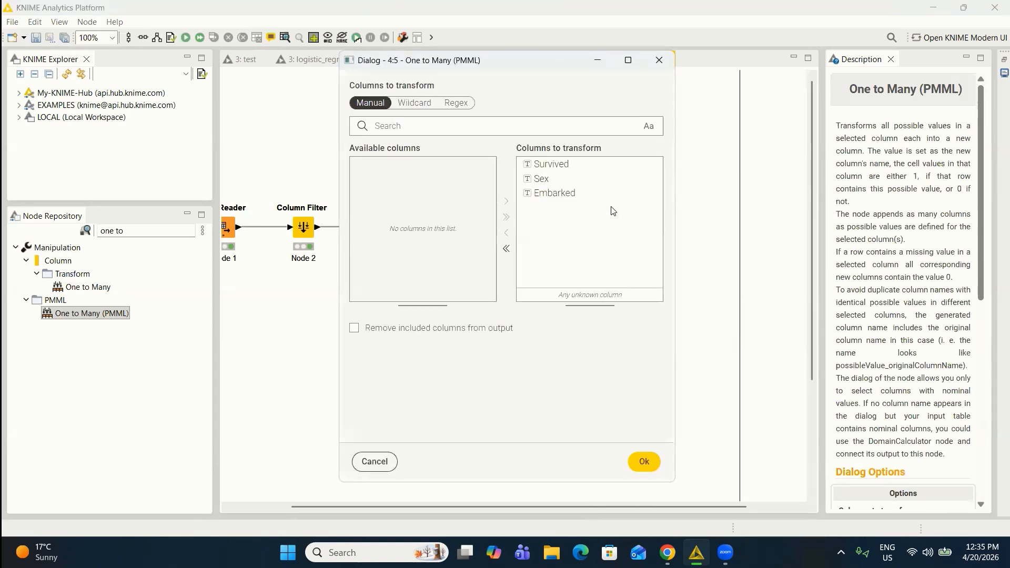
{"action": "left_click", "coordinate": [560, 167]}
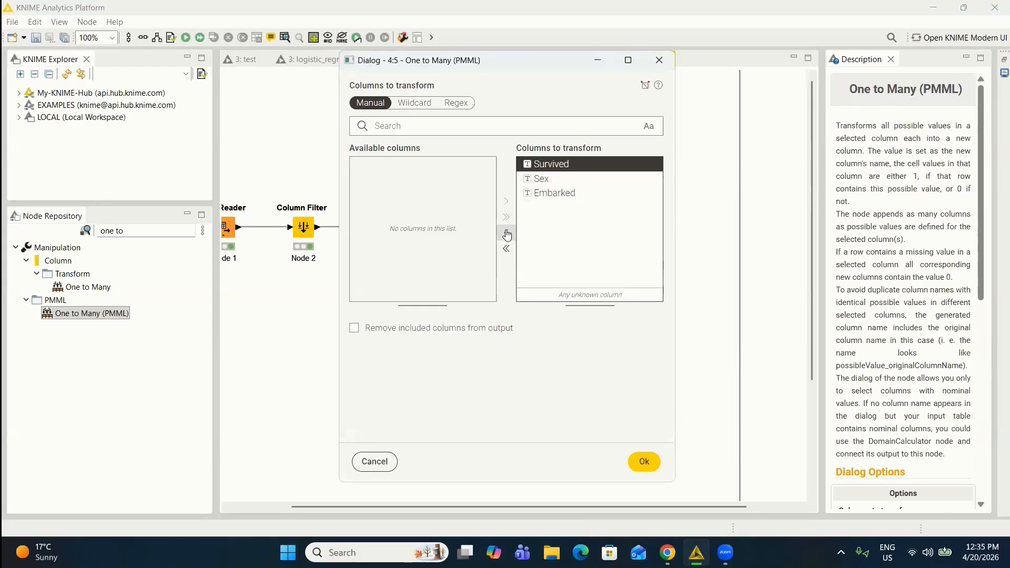
{"action": "left_click", "coordinate": [507, 232]}
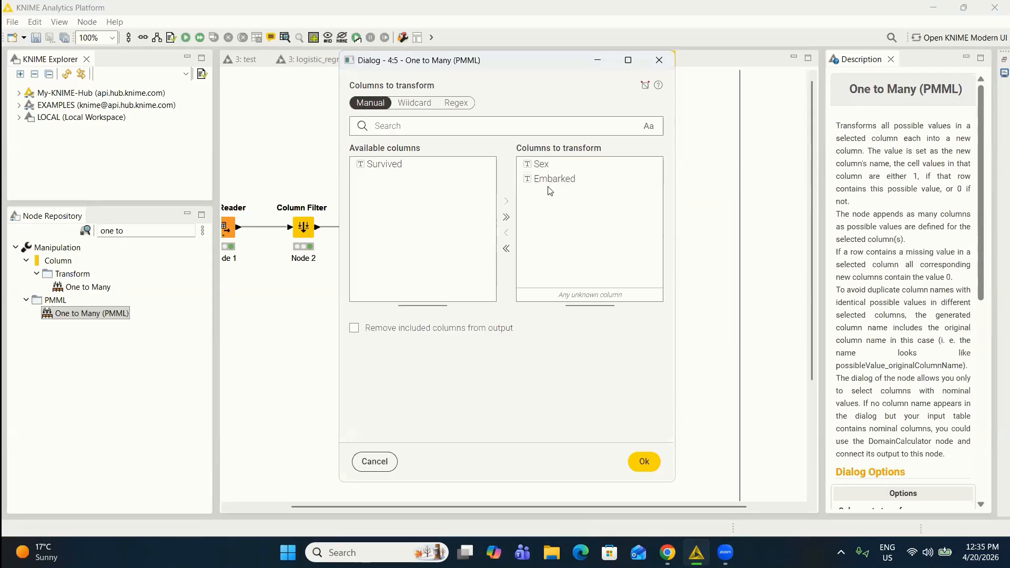
{"action": "left_click", "coordinate": [637, 462]}
Execute One to Many (PMML) and view its processed data table to check the encoded Sex and Embarked columns
{"action": "right_click", "coordinate": [591, 189]}
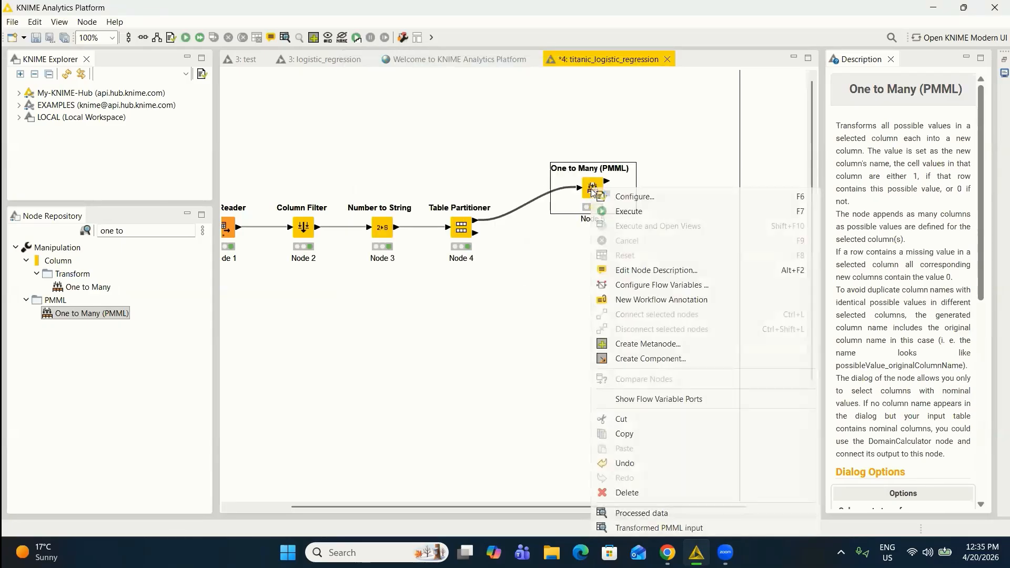
{"action": "left_click", "coordinate": [627, 210]}
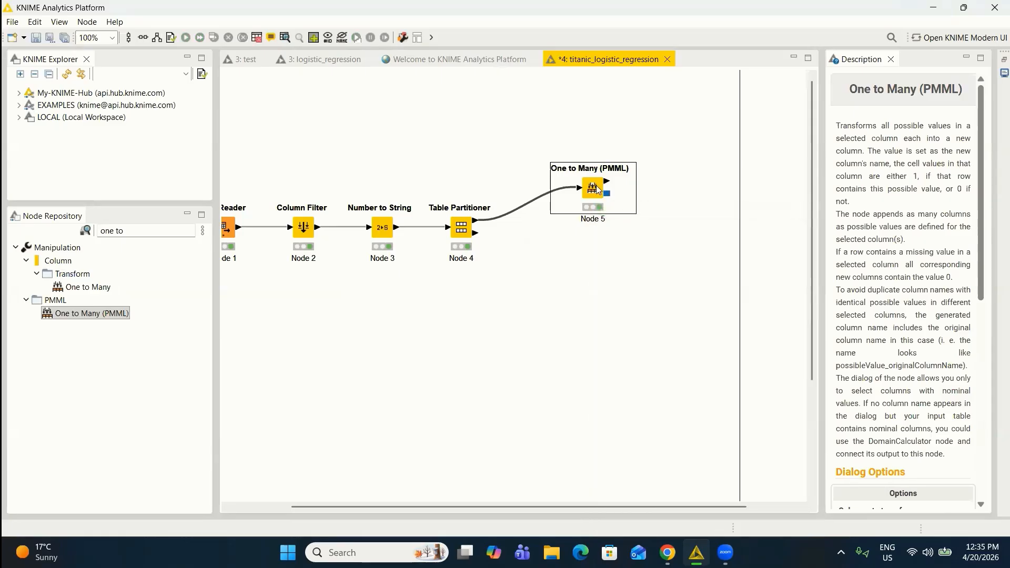
{"action": "right_click", "coordinate": [595, 188]}
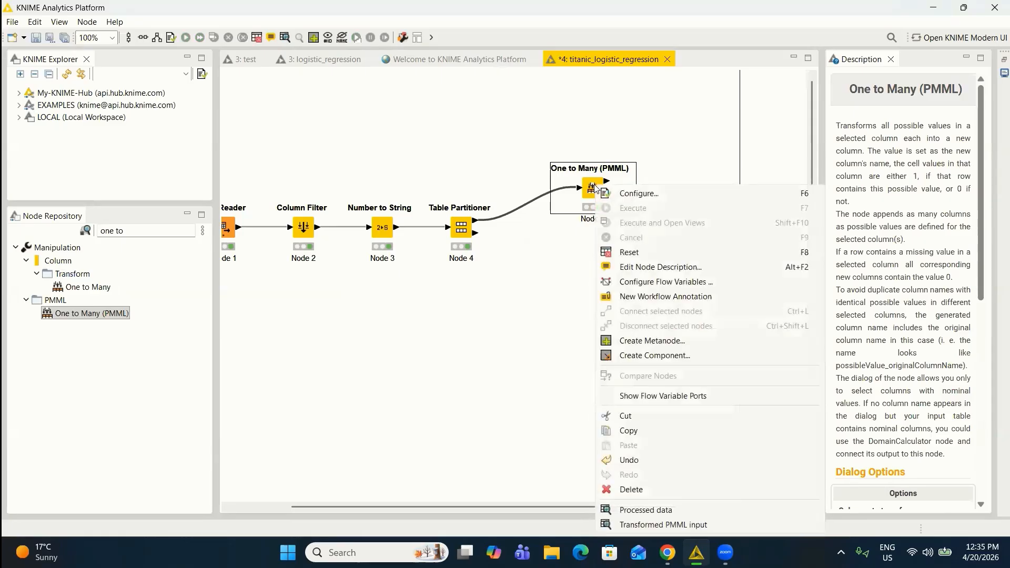
{"action": "left_click", "coordinate": [646, 510]}
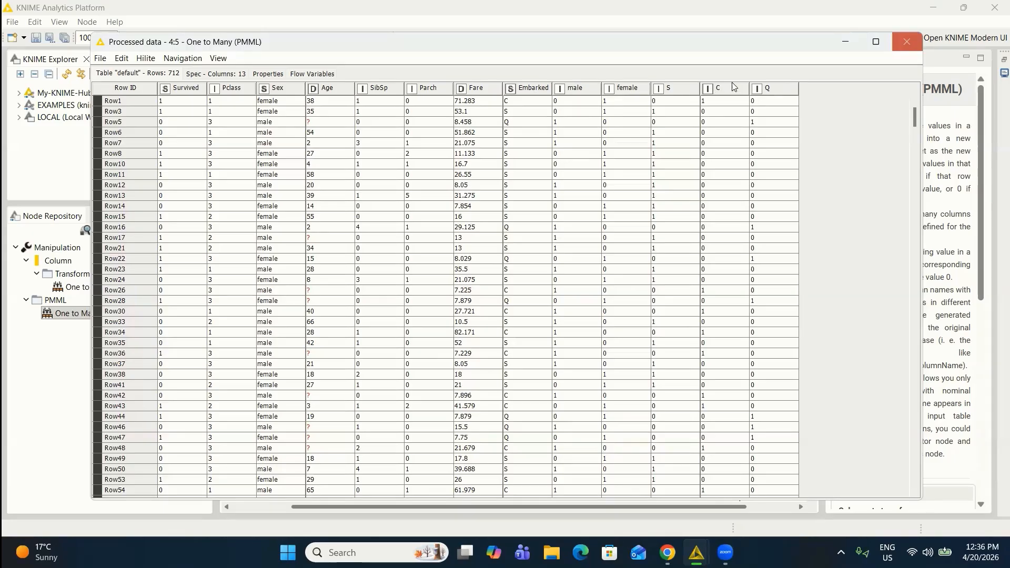
{"action": "left_click", "coordinate": [908, 42]}
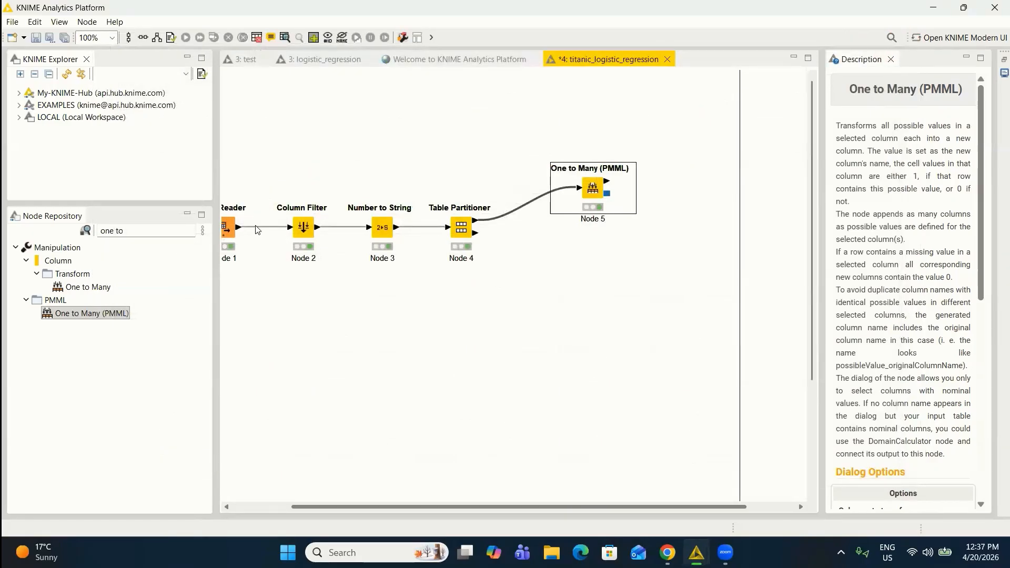
Find the Missing Value node, place it beside One to Many (PMML) and connect the processed data output to it
{"action": "left_click", "coordinate": [147, 230]}
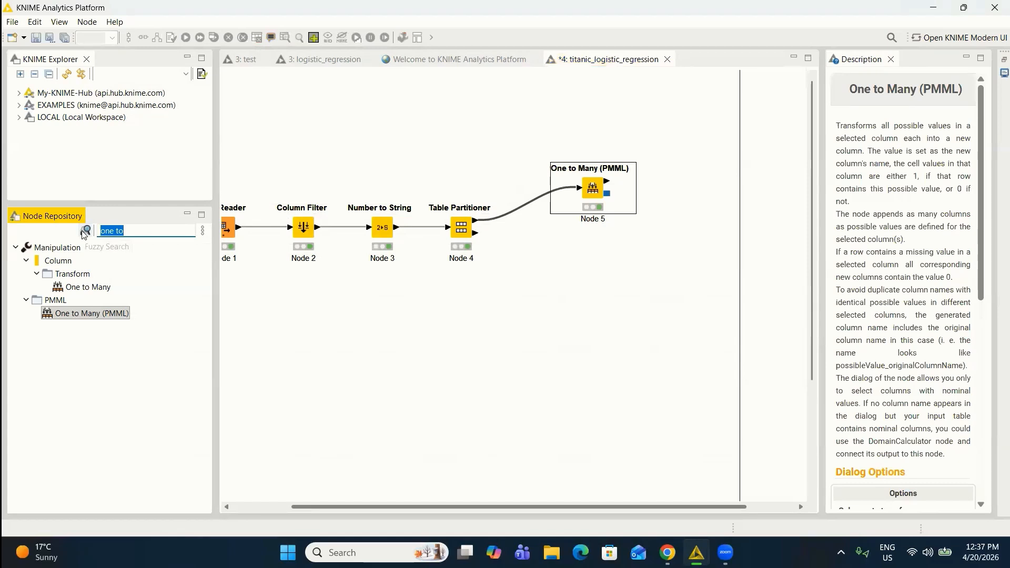
{"action": "type", "text": "missing"}
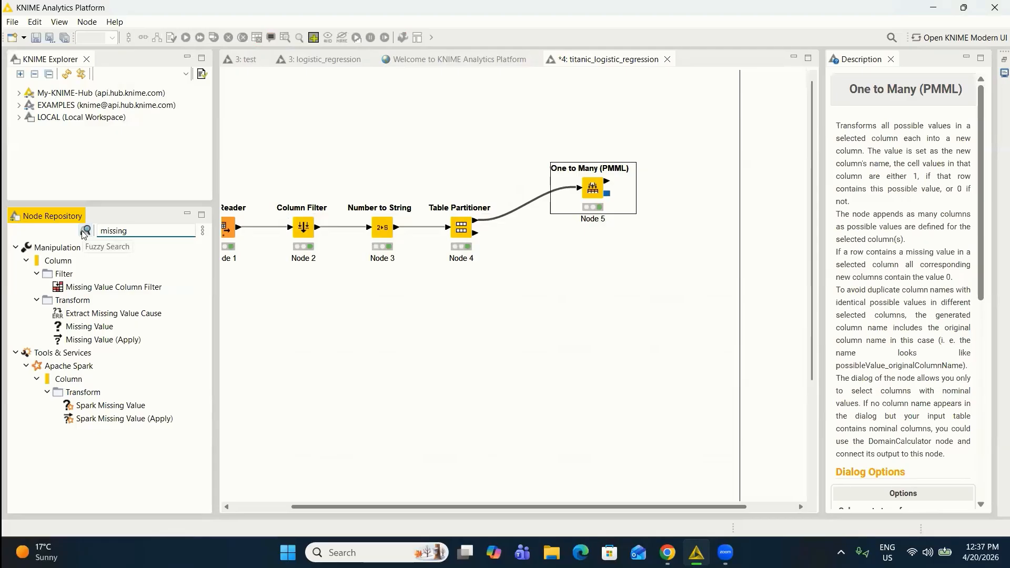
{"action": "left_click_drag", "start_coordinate": [87, 327], "coordinate": [702, 190]}
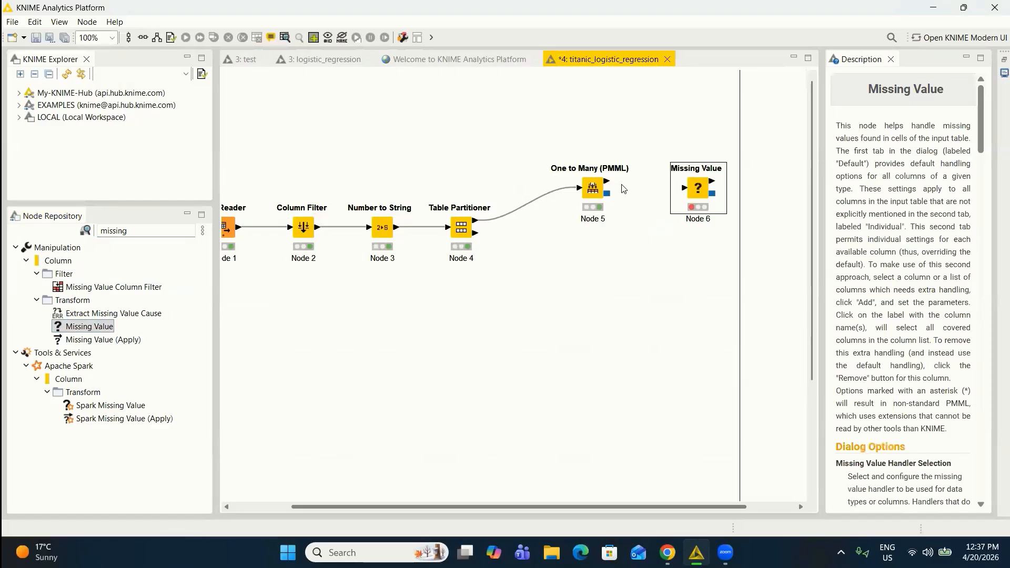
{"action": "left_click_drag", "start_coordinate": [609, 182], "coordinate": [677, 190]}
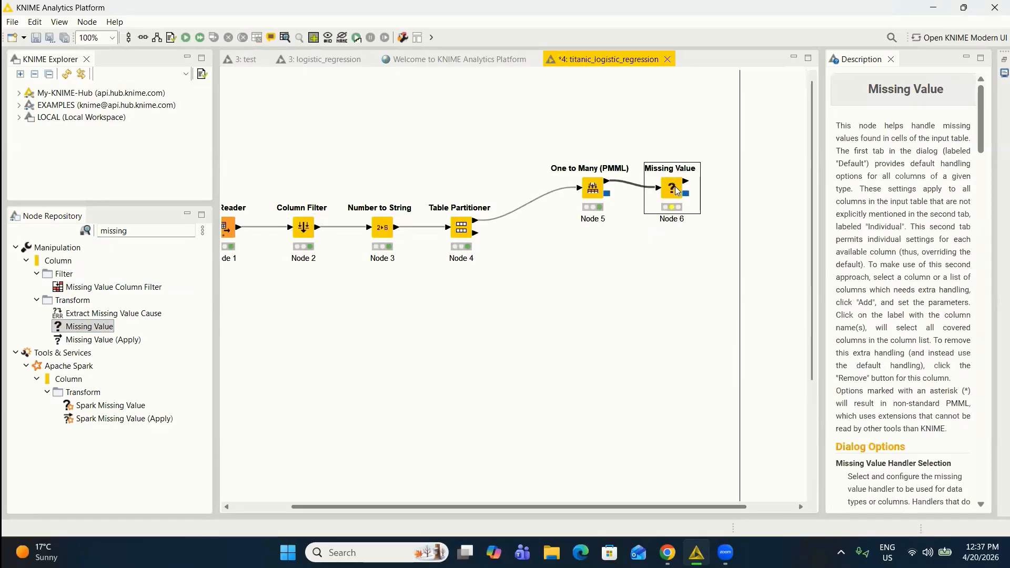
Configure Missing Value to fill strings with Most Frequent Value and both integer and float numbers with Mean
{"action": "right_click", "coordinate": [678, 191]}
{"action": "left_click", "coordinate": [699, 196]}
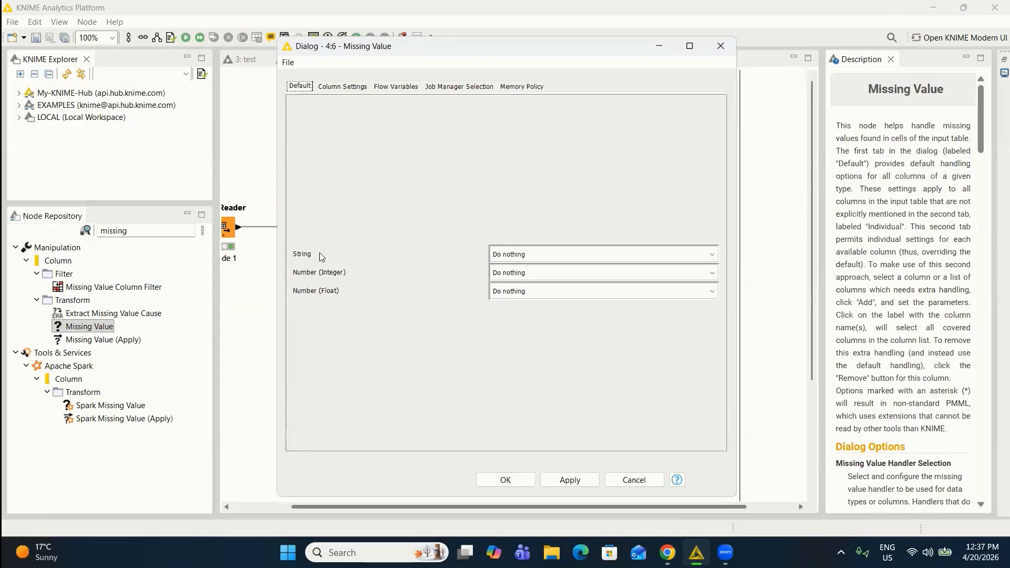
{"action": "left_click", "coordinate": [540, 256]}
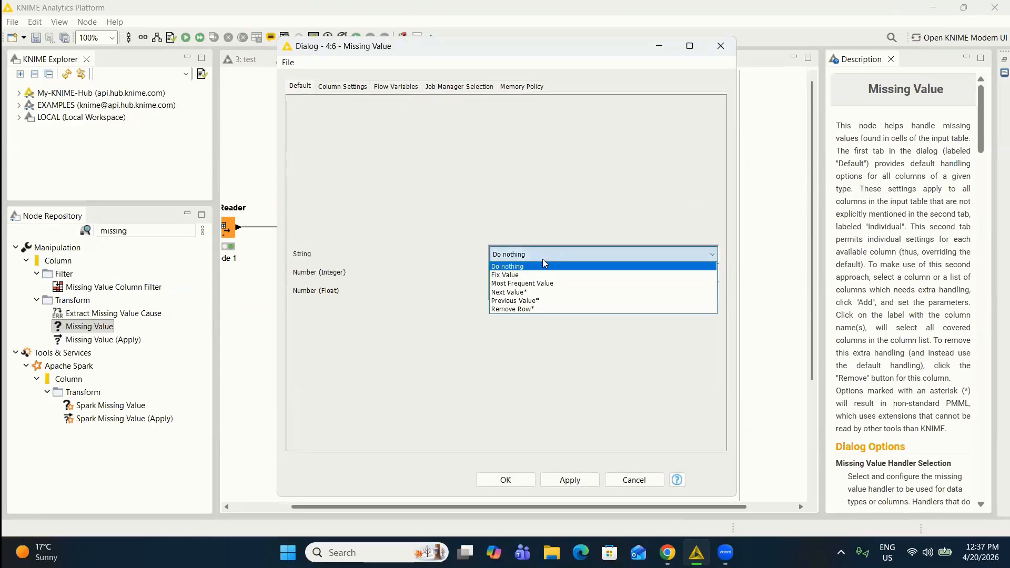
{"action": "left_click", "coordinate": [545, 285]}
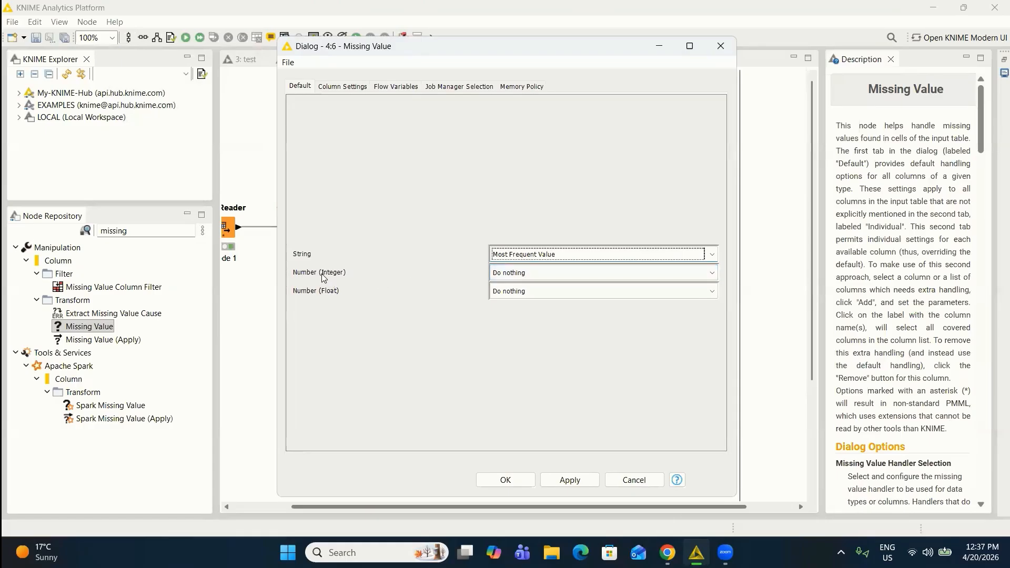
{"action": "left_click", "coordinate": [536, 273]}
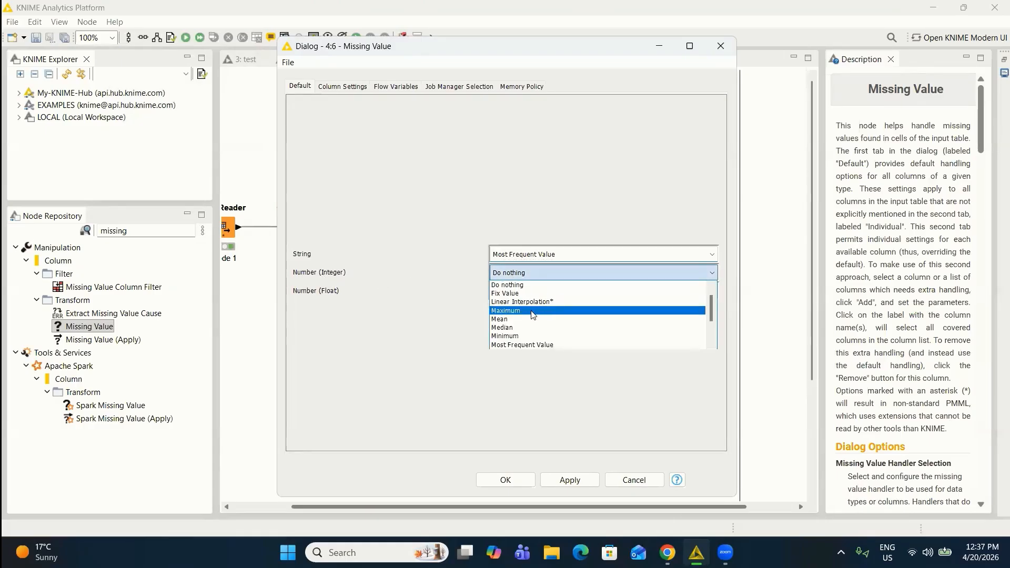
{"action": "left_click", "coordinate": [532, 319]}
{"action": "left_click", "coordinate": [529, 293]}
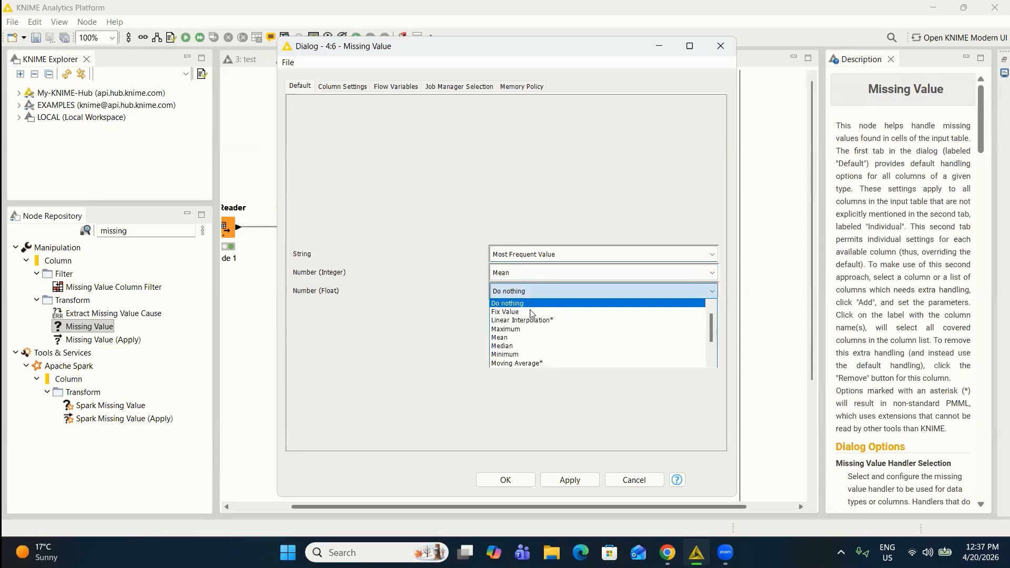
{"action": "left_click", "coordinate": [532, 338]}
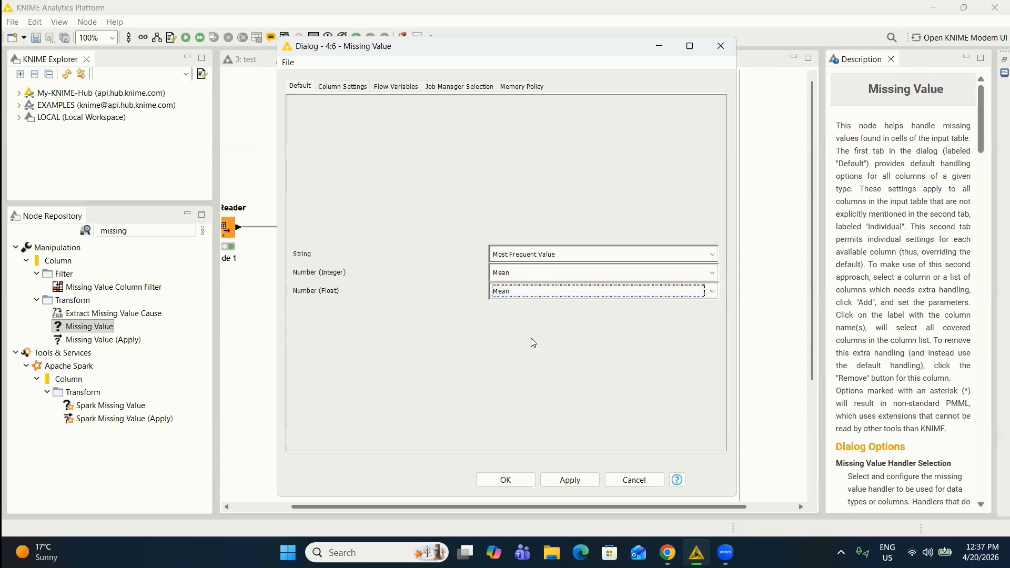
{"action": "left_click", "coordinate": [513, 479]}
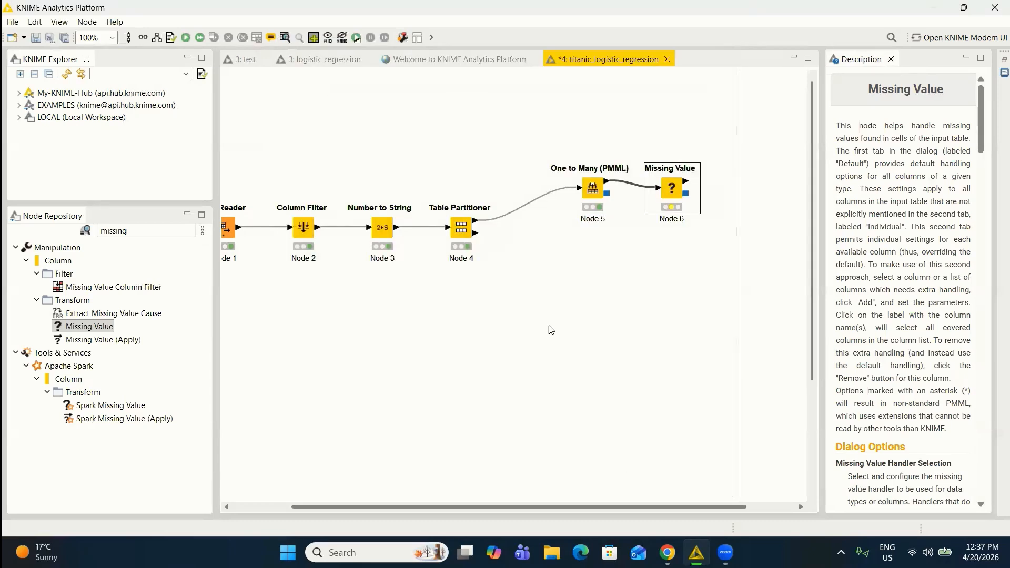
Execute the Missing Value node and look through its output table to check the filled-in values
{"action": "right_click", "coordinate": [670, 187]}
{"action": "left_click", "coordinate": [703, 207]}
{"action": "right_click", "coordinate": [673, 188]}
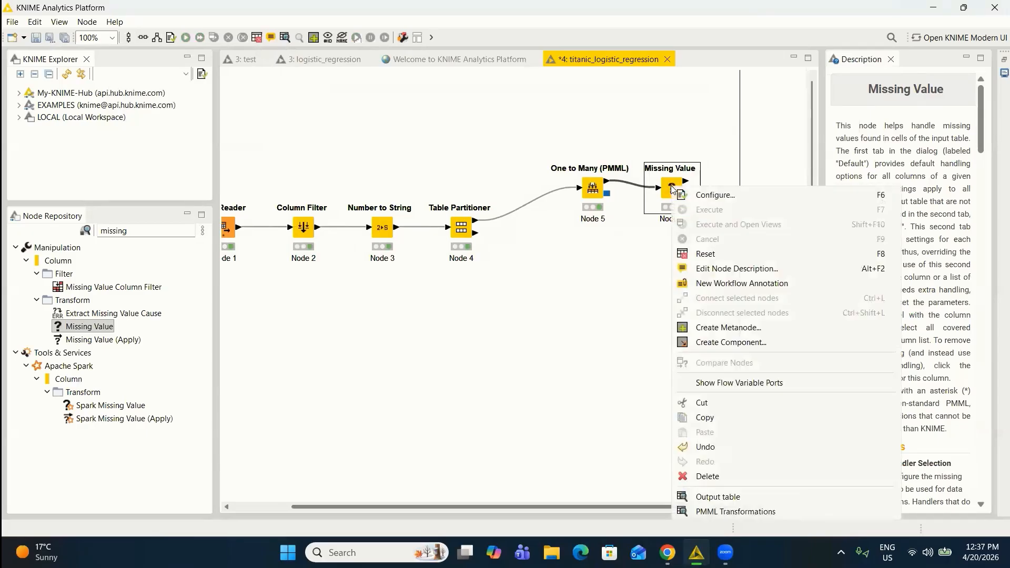
{"action": "left_click", "coordinate": [731, 497]}
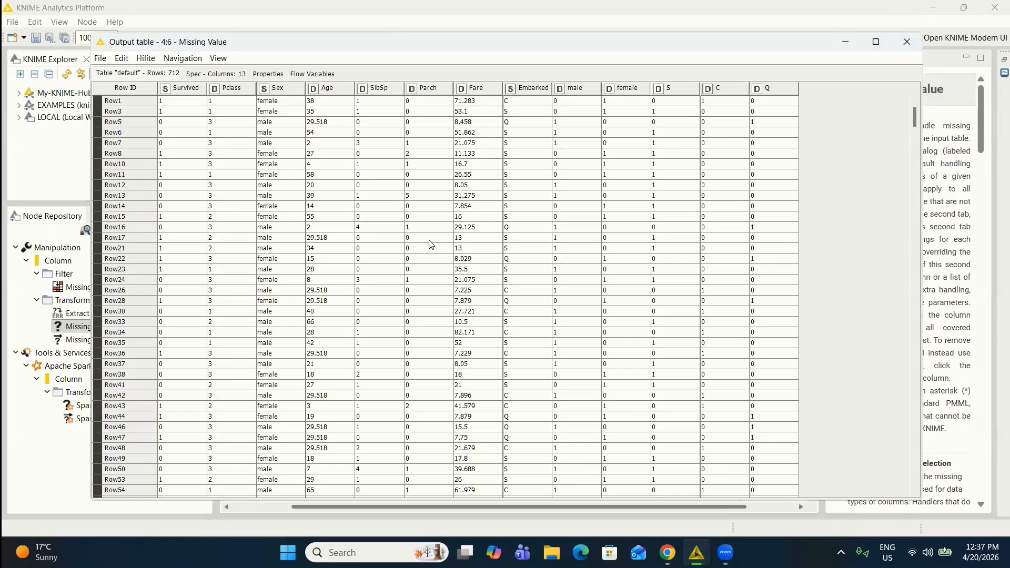
{"action": "scroll", "coordinate": [387, 247], "scroll_direction": "down", "scroll_amount": 4}
{"action": "scroll", "coordinate": [387, 246], "scroll_direction": "down", "scroll_amount": 10}
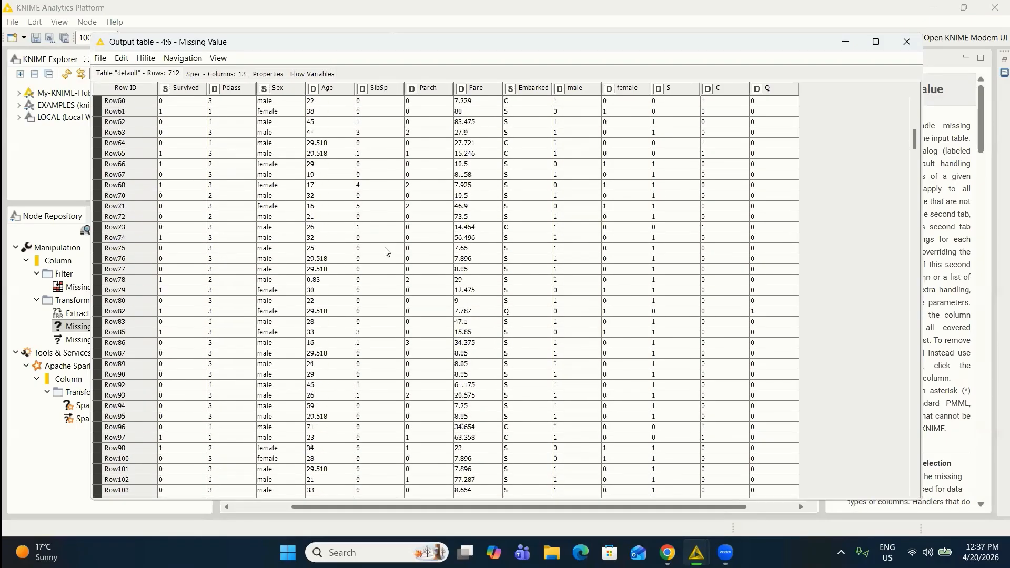
{"action": "scroll", "coordinate": [433, 315], "scroll_direction": "down", "scroll_amount": 6}
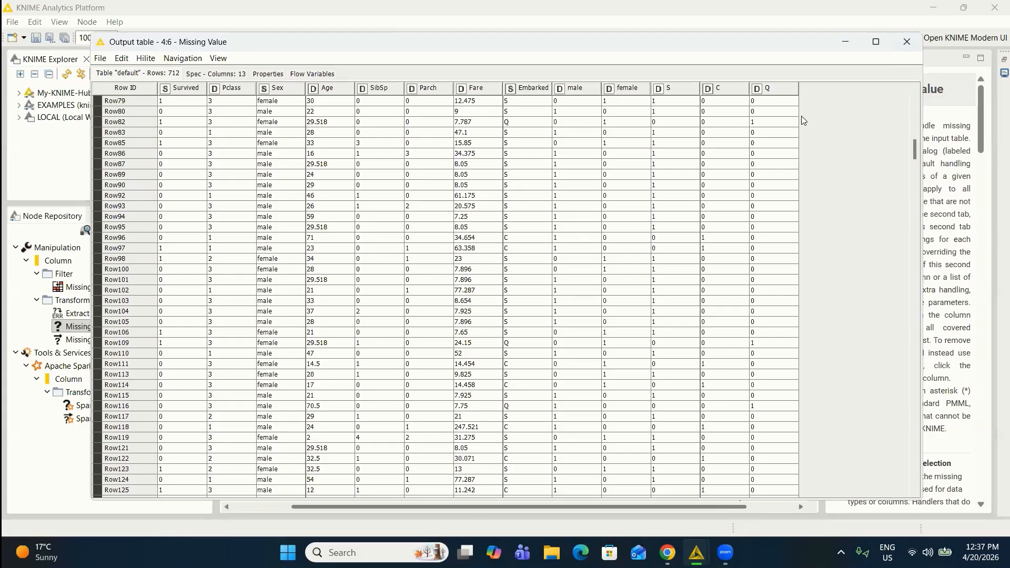
{"action": "key", "text": "Escape"}
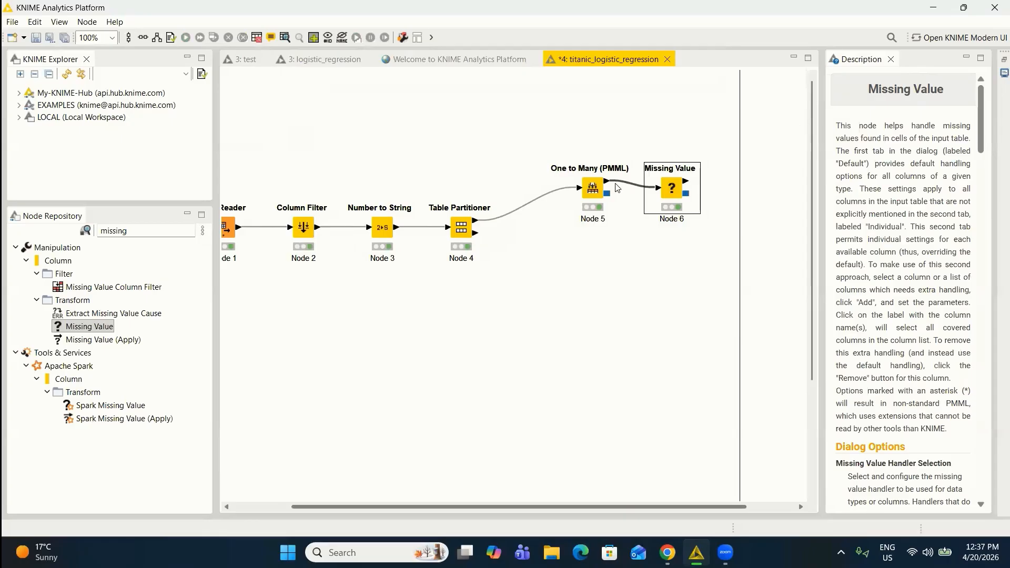
Shift One to Many (PMML) and Missing Value slightly left, then add a Logistic Regression Learner beside them, fed by Missing Value's table output
{"action": "left_click_drag", "start_coordinate": [585, 186], "coordinate": [558, 181]}
{"action": "left_click_drag", "start_coordinate": [671, 191], "coordinate": [632, 189]}
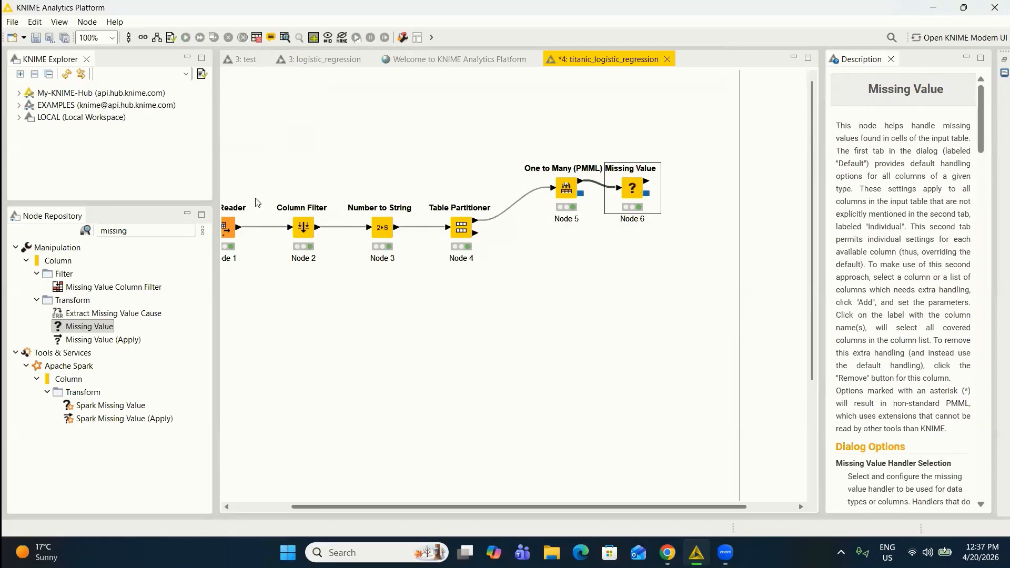
{"action": "double_click", "coordinate": [159, 232]}
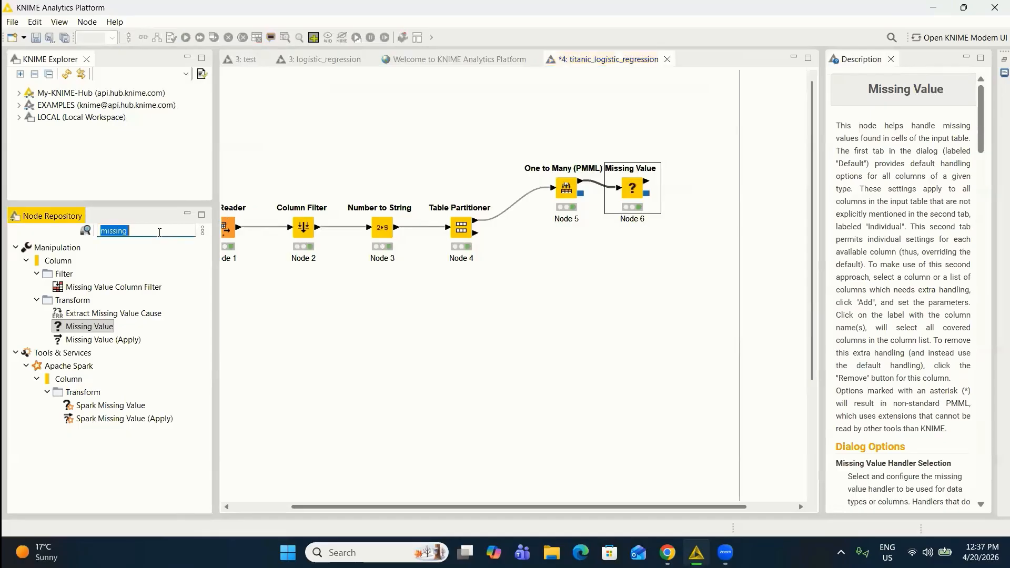
{"action": "type", "text": "logistic"}
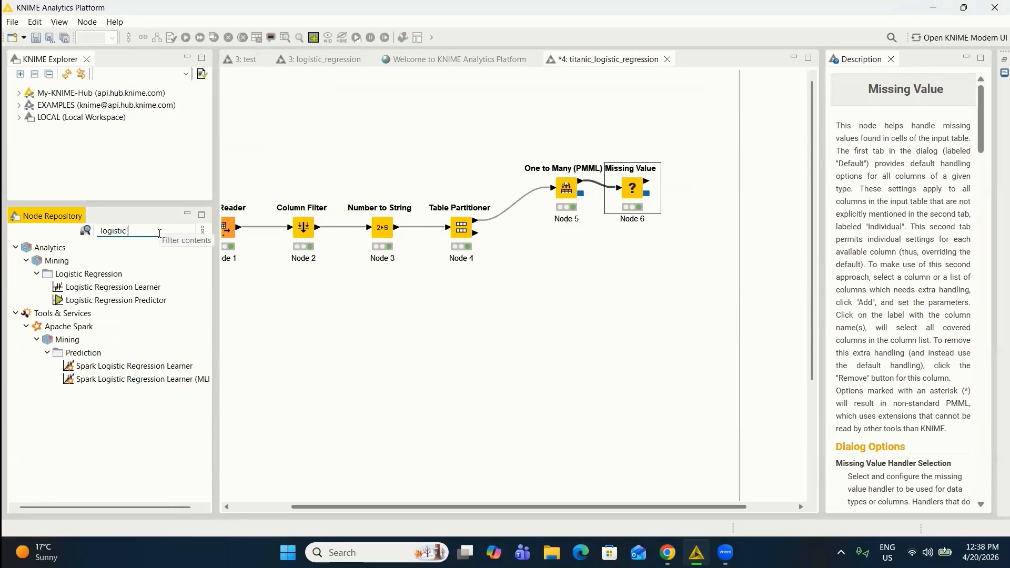
{"action": "left_click_drag", "start_coordinate": [138, 288], "coordinate": [682, 293]}
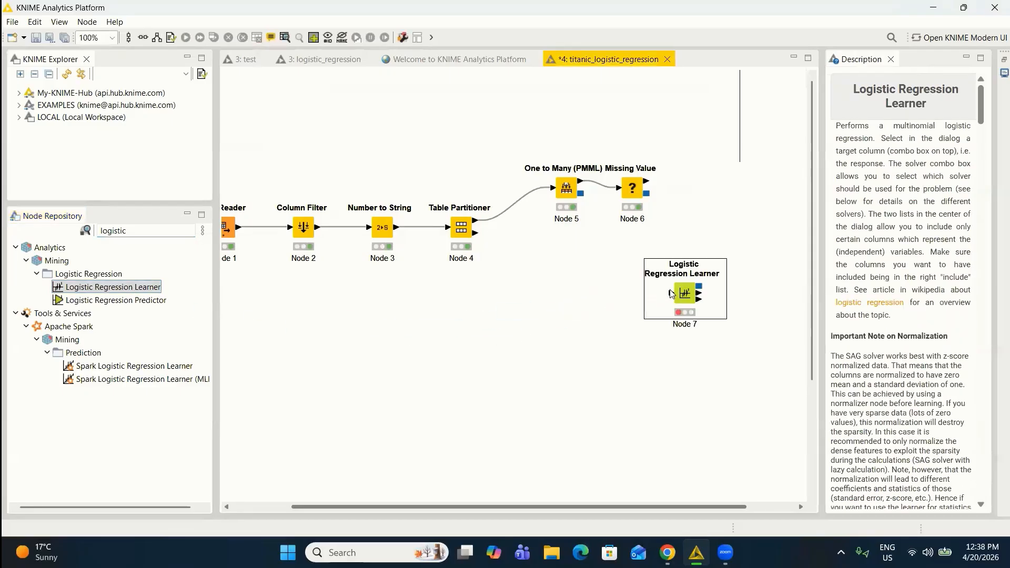
{"action": "left_click_drag", "start_coordinate": [705, 213], "coordinate": [708, 211]}
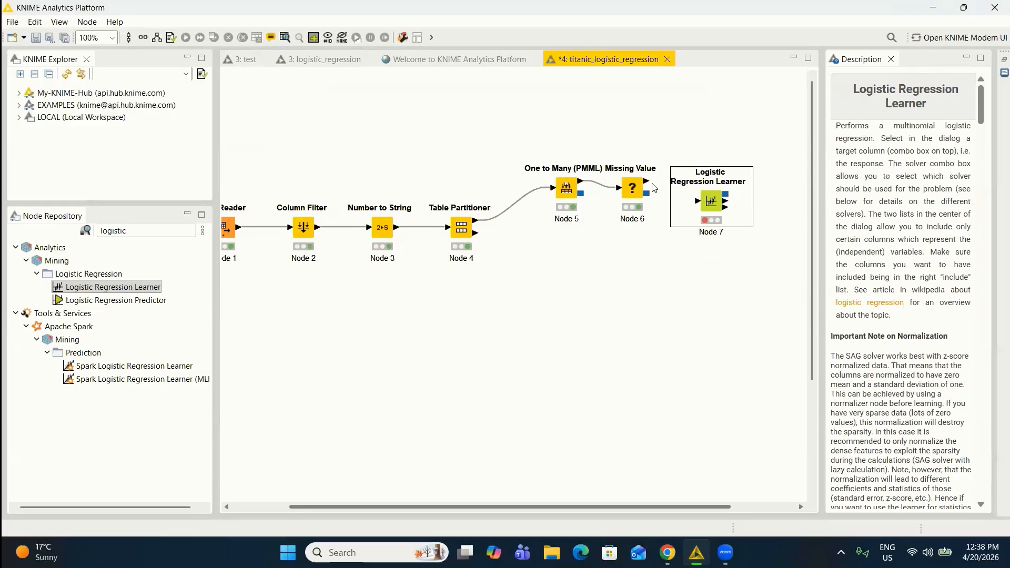
{"action": "left_click_drag", "start_coordinate": [647, 183], "coordinate": [700, 208]}
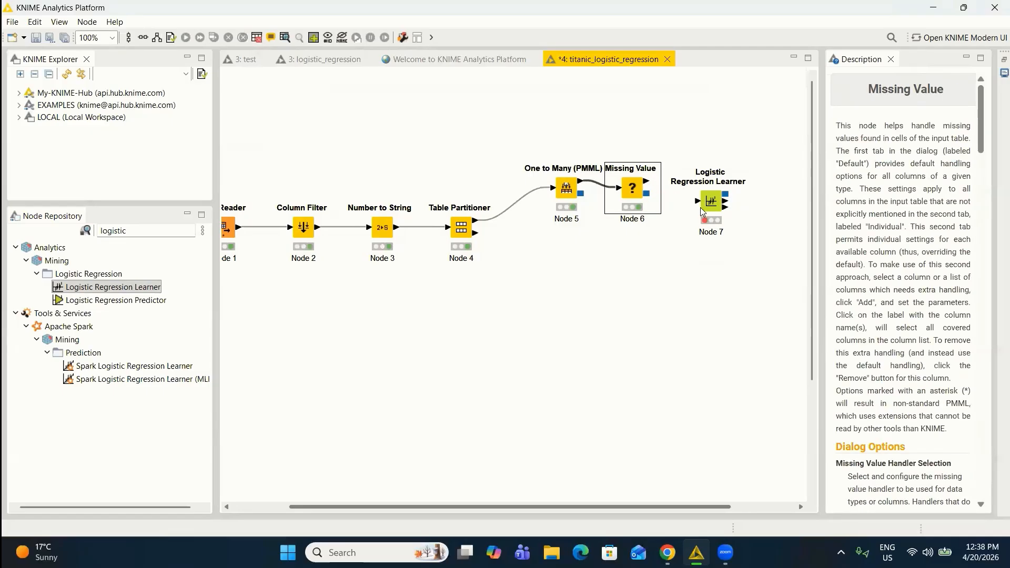
{"action": "left_click", "coordinate": [708, 189]}
{"action": "left_click_drag", "start_coordinate": [648, 183], "coordinate": [698, 188]}
{"action": "left_click", "coordinate": [714, 189]}
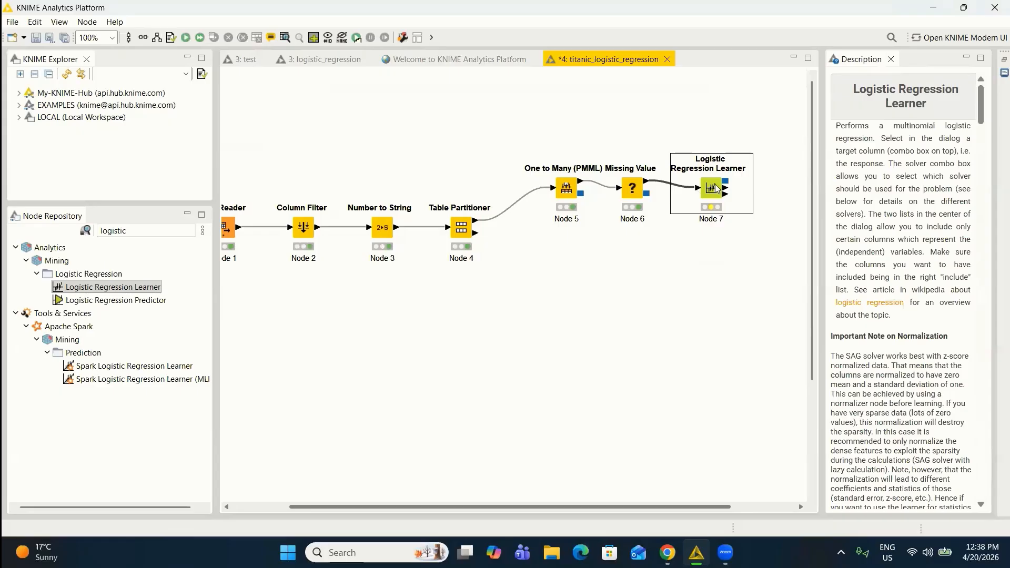
Open the Logistic Regression Learner's configuration and set Survived as the target column
{"action": "right_click", "coordinate": [717, 189]}
{"action": "left_click", "coordinate": [756, 183]}
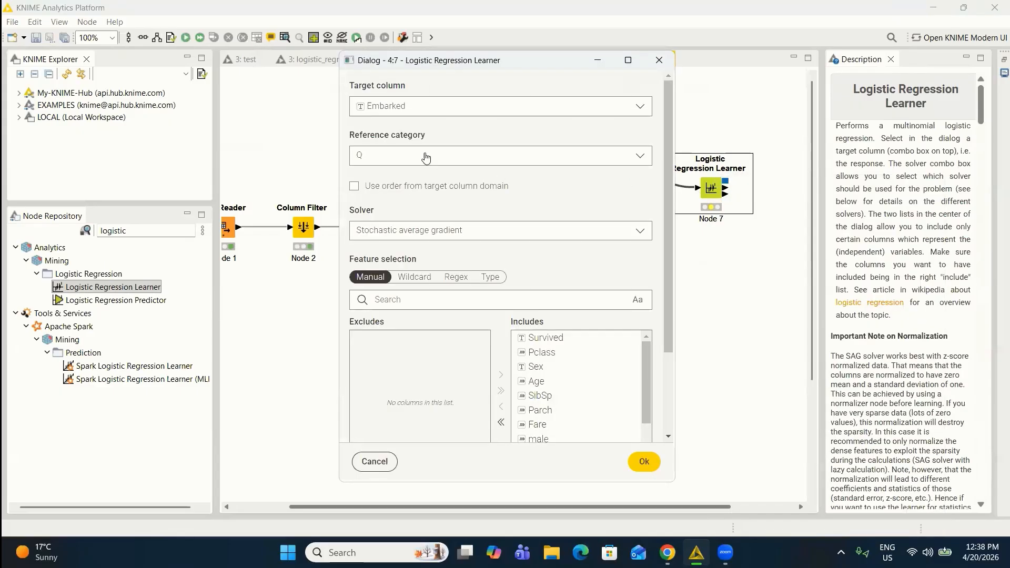
{"action": "left_click", "coordinate": [427, 114]}
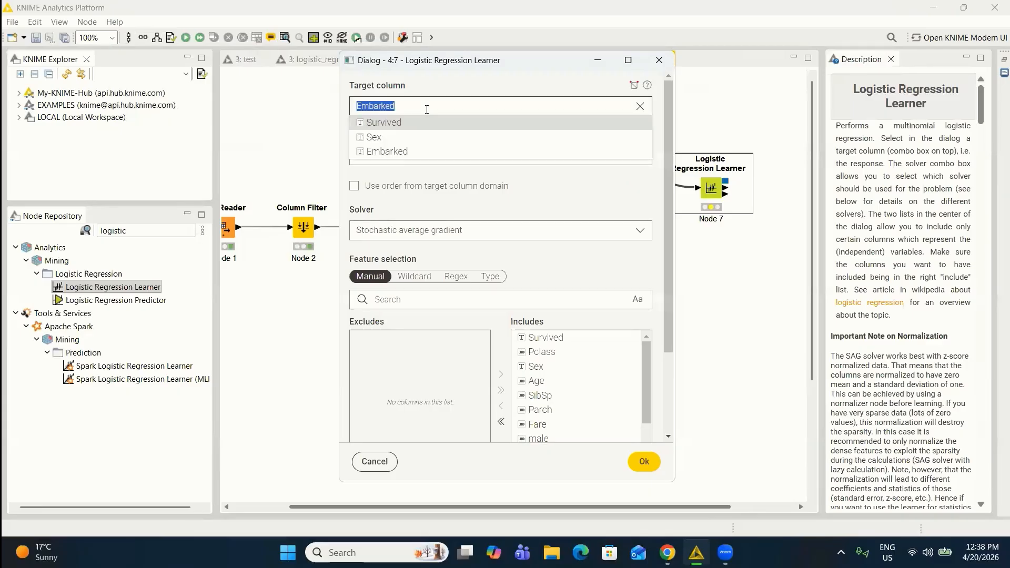
{"action": "left_click", "coordinate": [419, 127]}
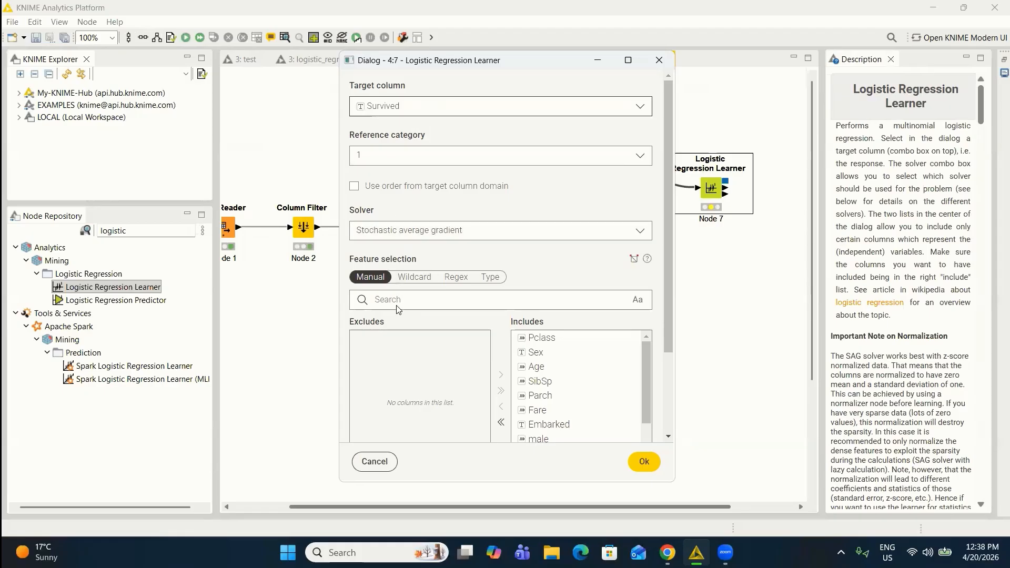
Exclude Sex, Embarked, female and Q from the Logistic Regression Learner's features and accept the configuration
{"action": "left_click_drag", "start_coordinate": [668, 287], "coordinate": [670, 349]}
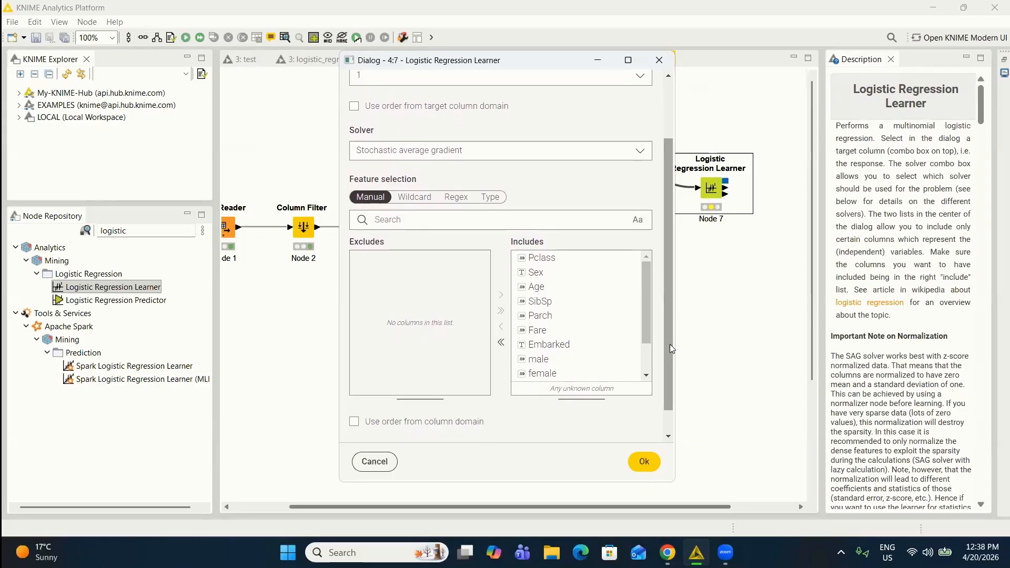
{"action": "left_click", "coordinate": [536, 275]}
{"action": "left_click", "coordinate": [502, 326]}
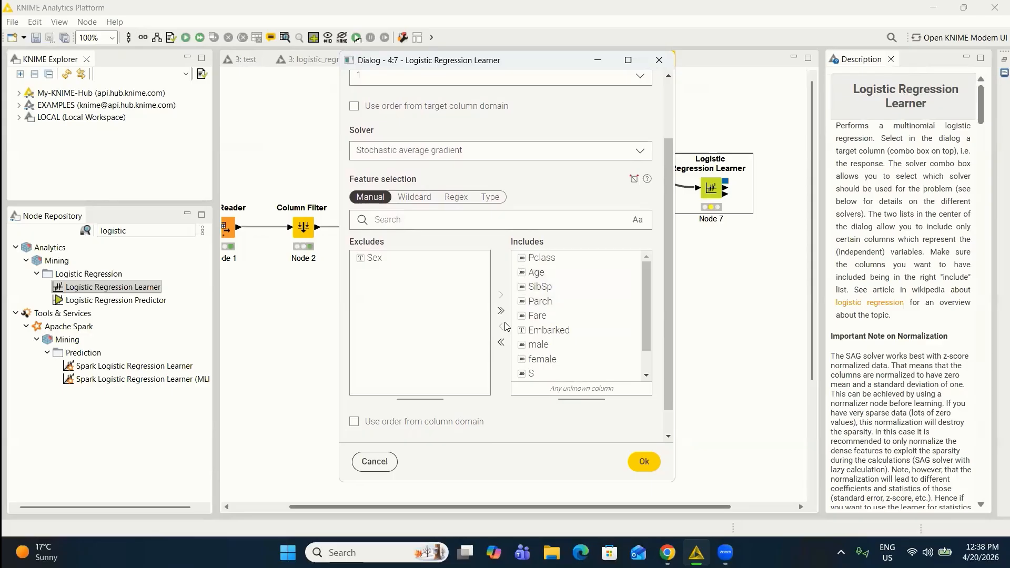
{"action": "left_click", "coordinate": [547, 330]}
{"action": "left_click", "coordinate": [503, 328]}
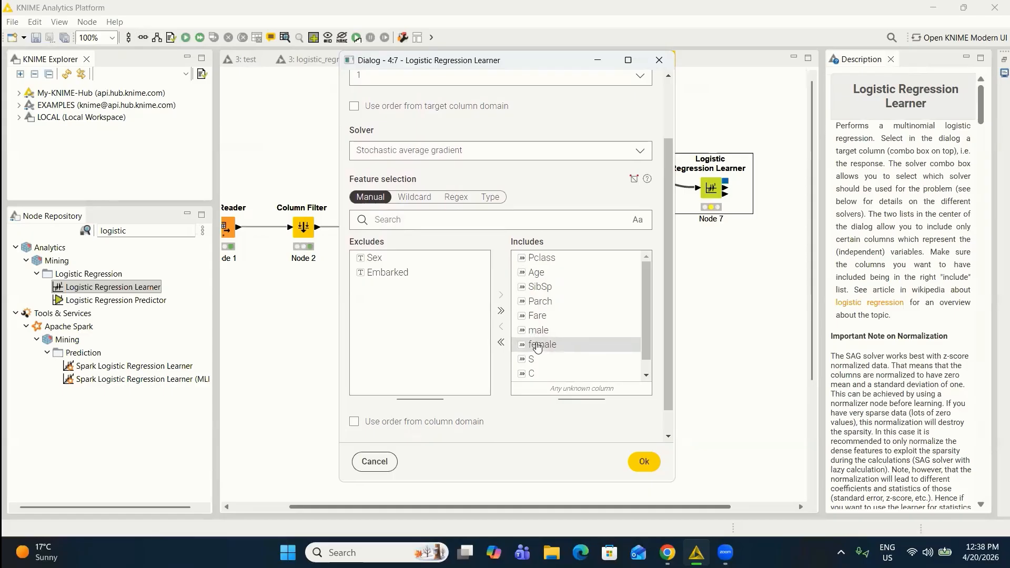
{"action": "left_click", "coordinate": [537, 347]}
{"action": "left_click", "coordinate": [502, 327]}
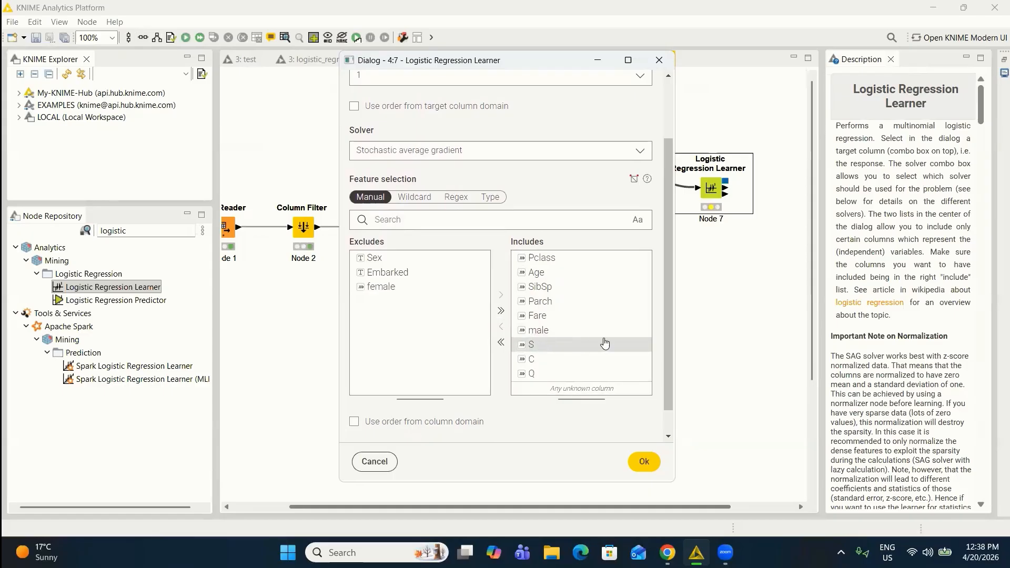
{"action": "left_click", "coordinate": [537, 375]}
{"action": "left_click", "coordinate": [502, 326]}
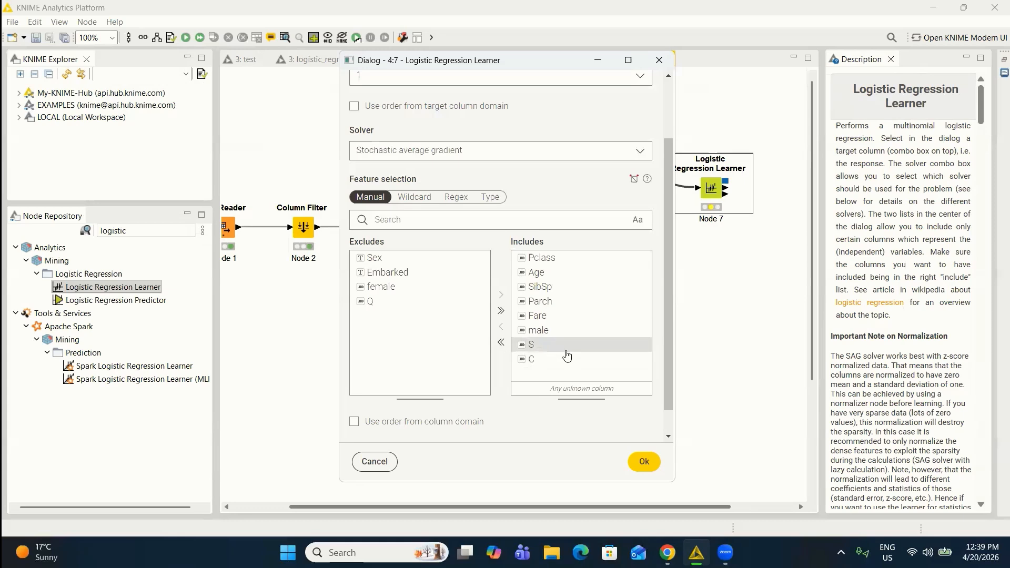
{"action": "left_click", "coordinate": [645, 463]}
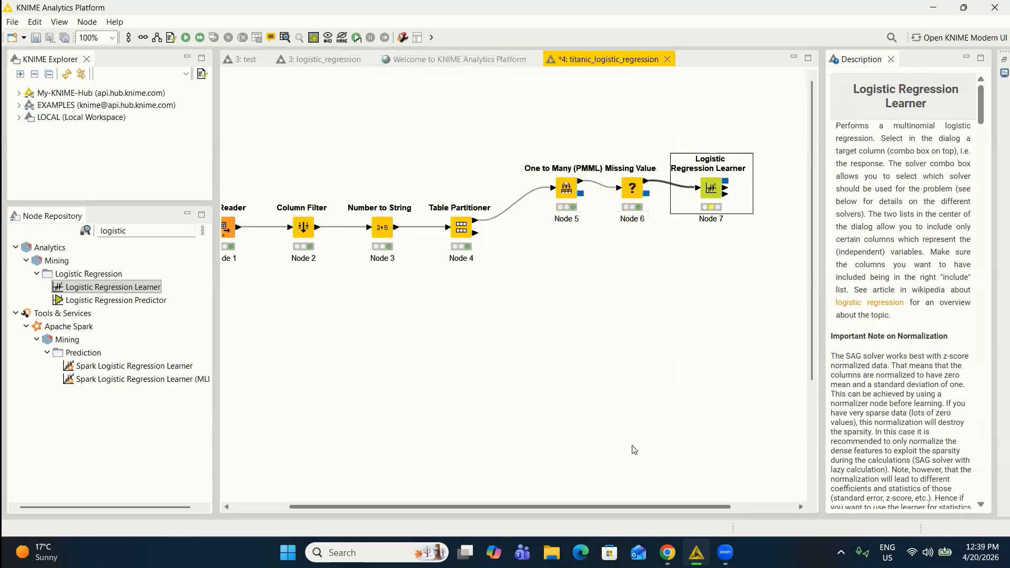
Execute the Logistic Regression Learner and move it up so it sits higher than the Missing Value node
{"action": "right_click", "coordinate": [709, 190]}
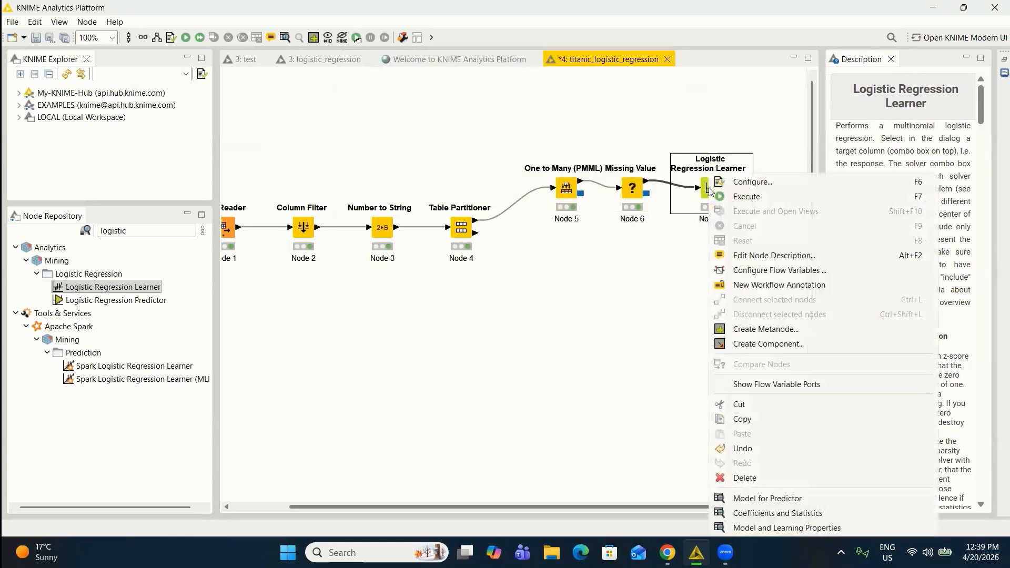
{"action": "left_click", "coordinate": [750, 201]}
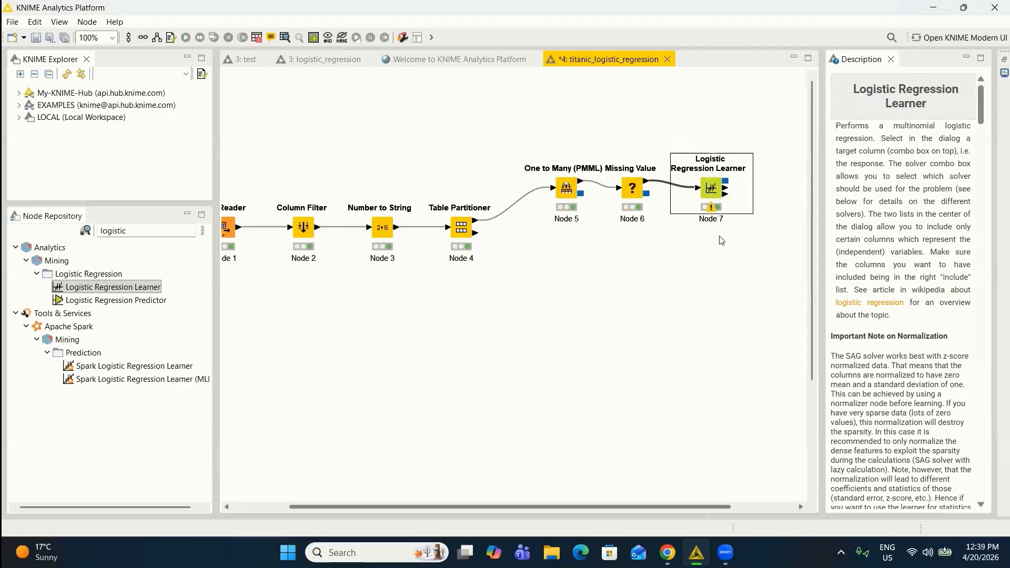
{"action": "left_click_drag", "start_coordinate": [589, 507], "coordinate": [652, 508]}
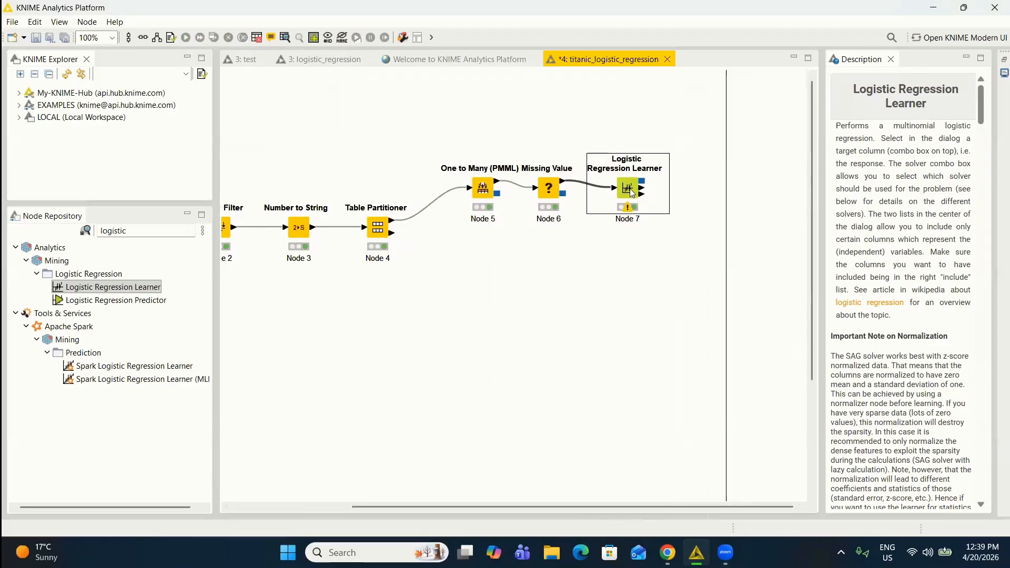
{"action": "left_click_drag", "start_coordinate": [630, 192], "coordinate": [631, 139]}
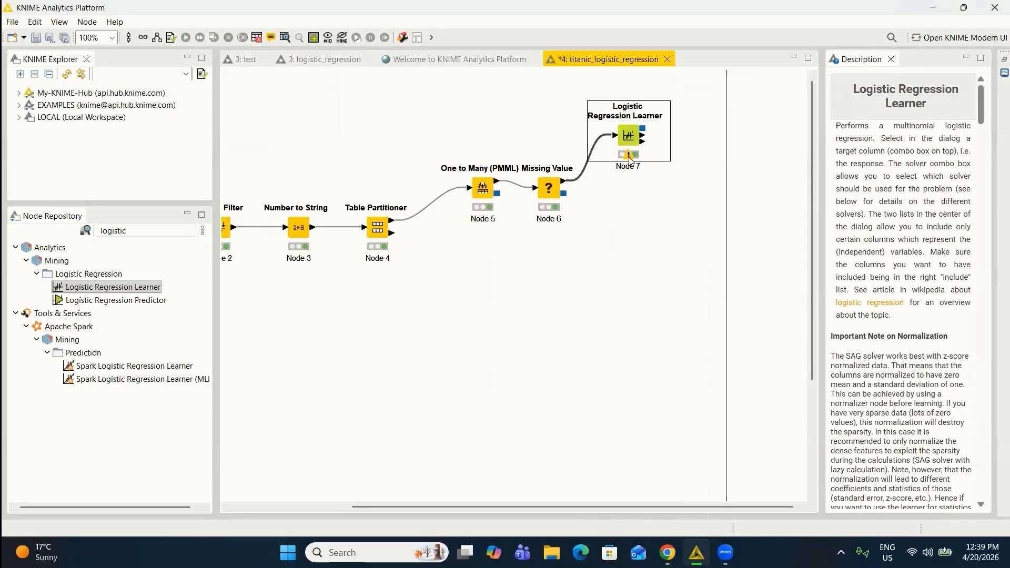
Add a Logistic Regression Predictor after the learner, fed by the learner's model and Missing Value's table output
{"action": "mouse_move", "coordinate": [630, 160]}
{"action": "left_click_drag", "start_coordinate": [116, 306], "coordinate": [716, 210]}
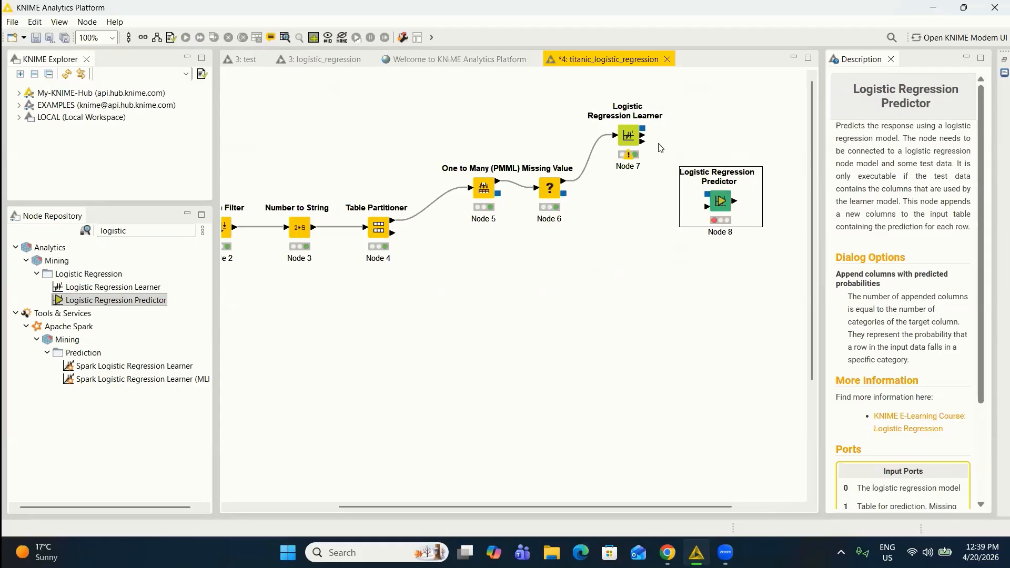
{"action": "left_click_drag", "start_coordinate": [644, 130], "coordinate": [707, 195]}
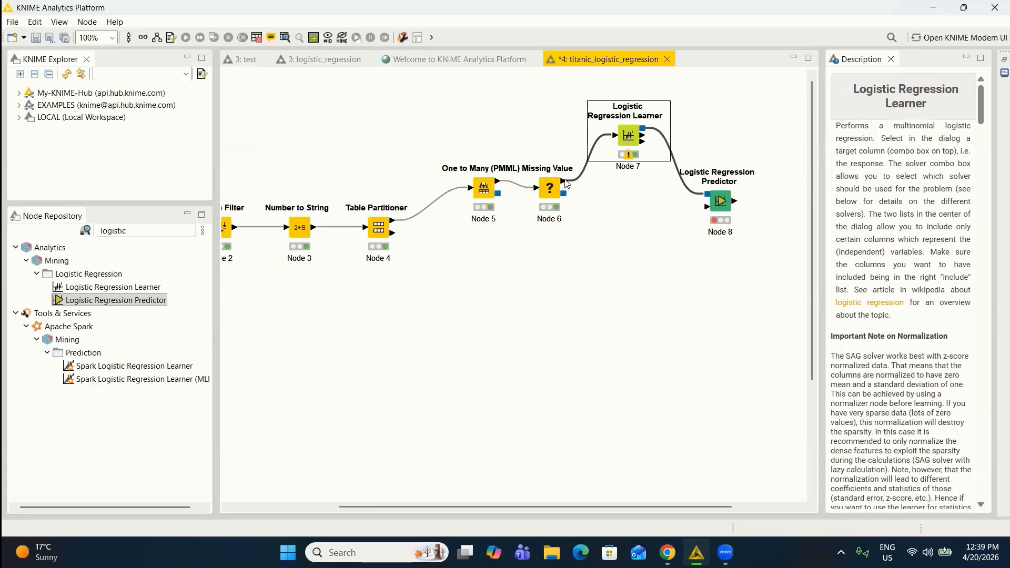
{"action": "left_click_drag", "start_coordinate": [570, 185], "coordinate": [704, 207]}
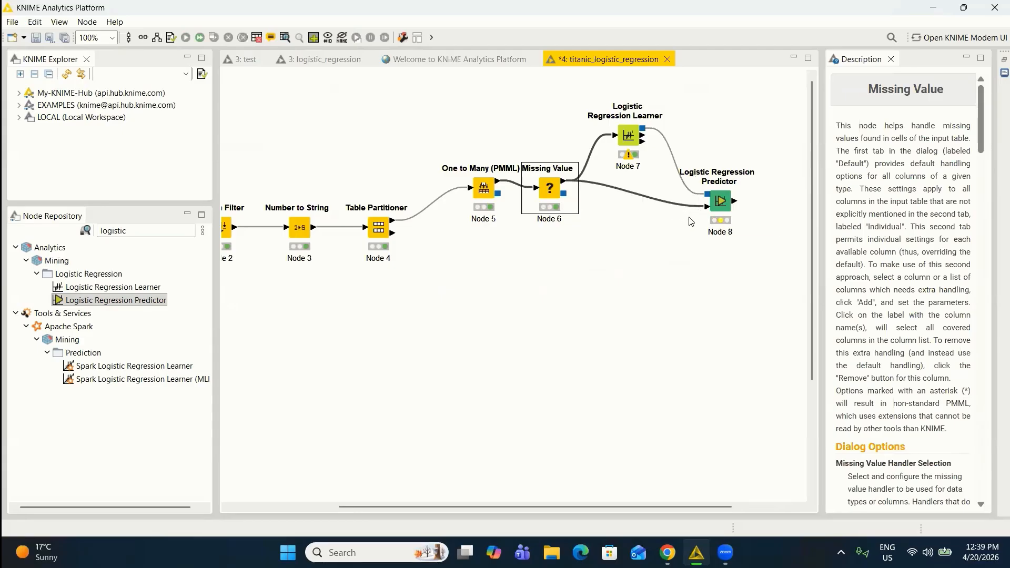
Accept the Logistic Regression Predictor's default settings and execute the node
{"action": "right_click", "coordinate": [725, 205]}
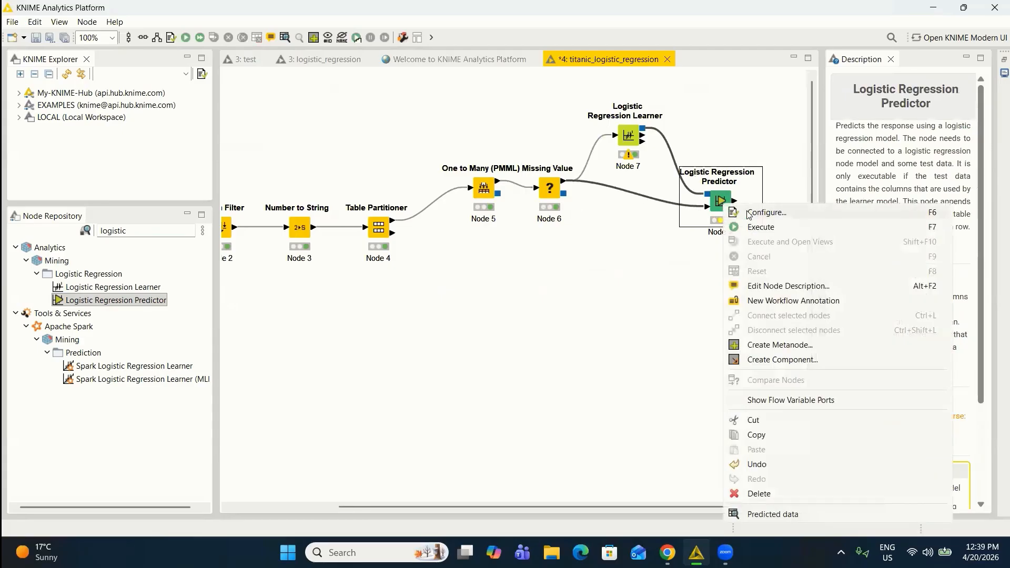
{"action": "left_click", "coordinate": [748, 213]}
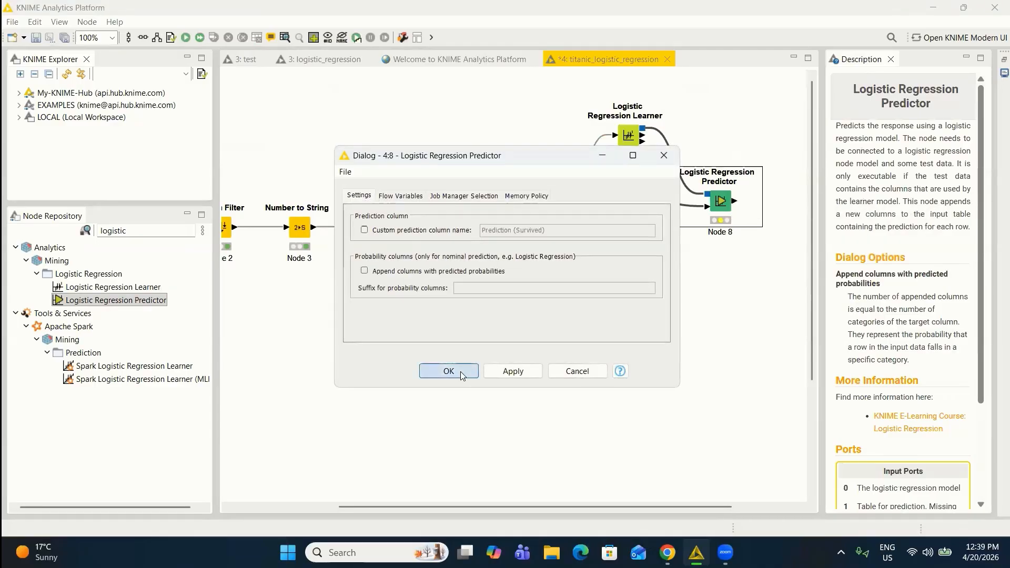
{"action": "left_click", "coordinate": [448, 371]}
{"action": "right_click", "coordinate": [721, 197]}
{"action": "left_click", "coordinate": [760, 222]}
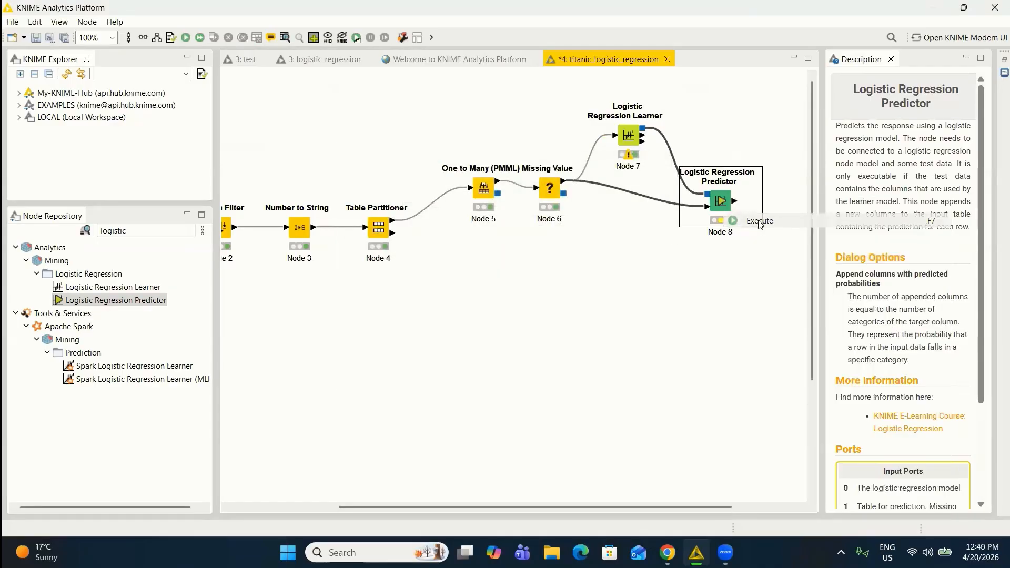
View the predictor's predicted data table to compare the Survived and prediction columns, and close it
{"action": "right_click", "coordinate": [721, 205]}
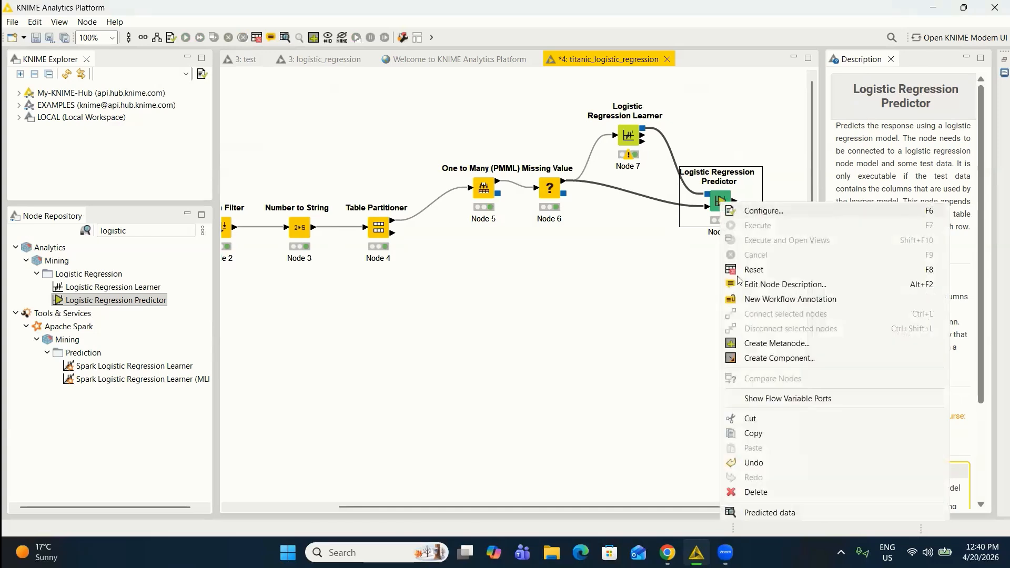
{"action": "left_click", "coordinate": [769, 513]}
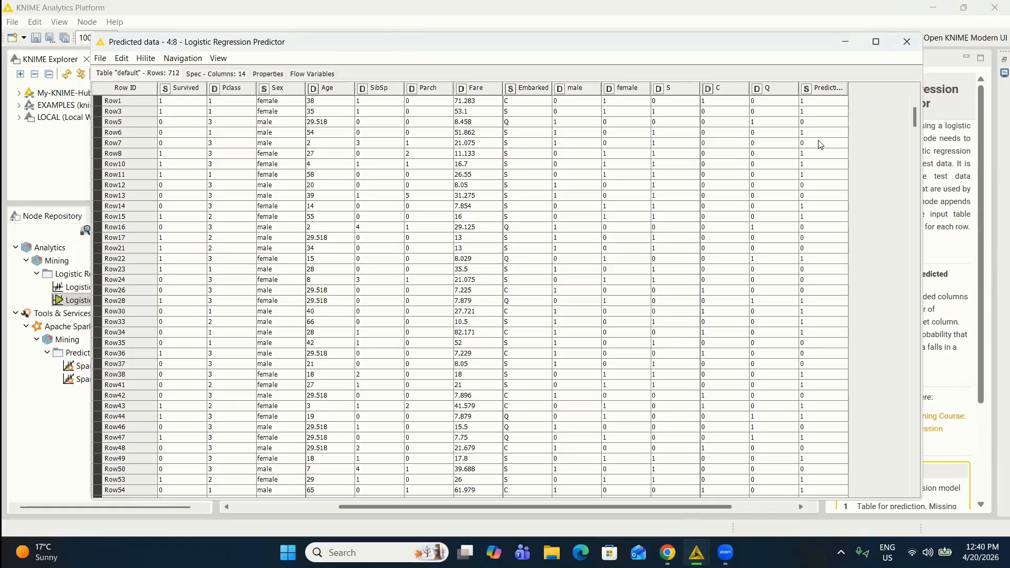
{"action": "left_click", "coordinate": [907, 42]}
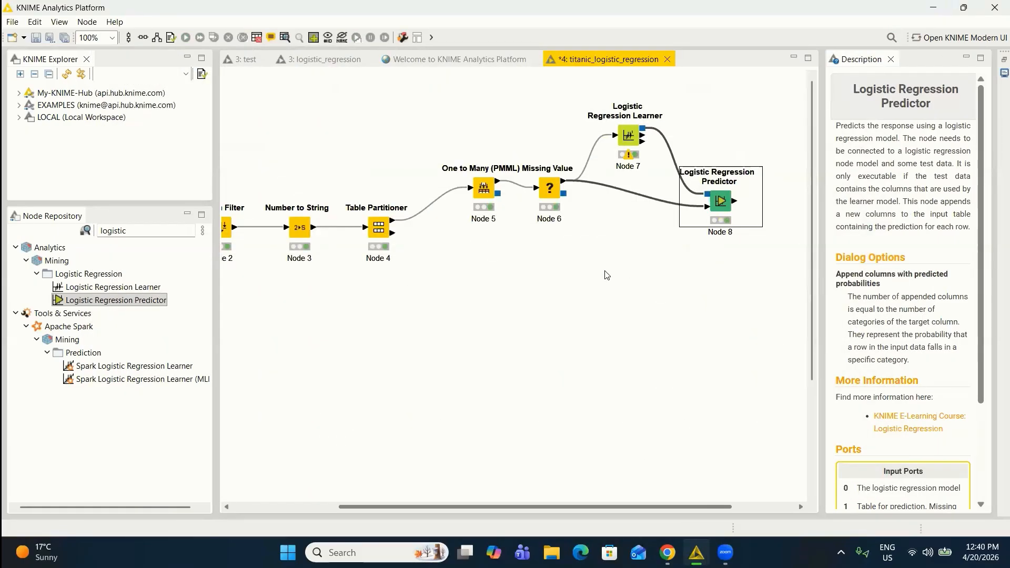
Find the Scorer node in the repository and add it after the Logistic Regression Predictor, connected to its output
{"action": "left_click", "coordinate": [141, 231]}
{"action": "left_click_drag", "start_coordinate": [142, 230], "coordinate": [99, 228]}
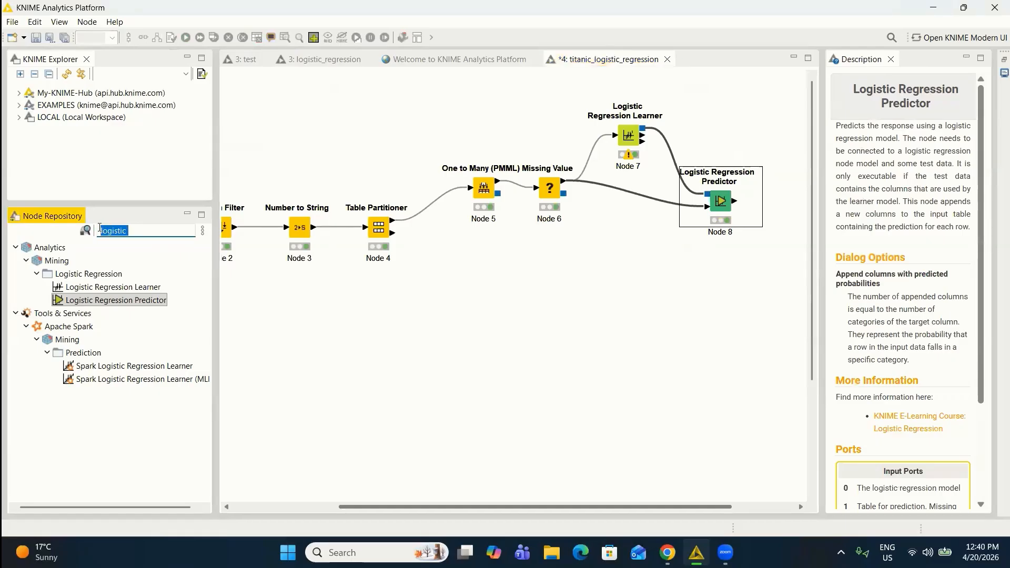
{"action": "type", "text": "scorer"}
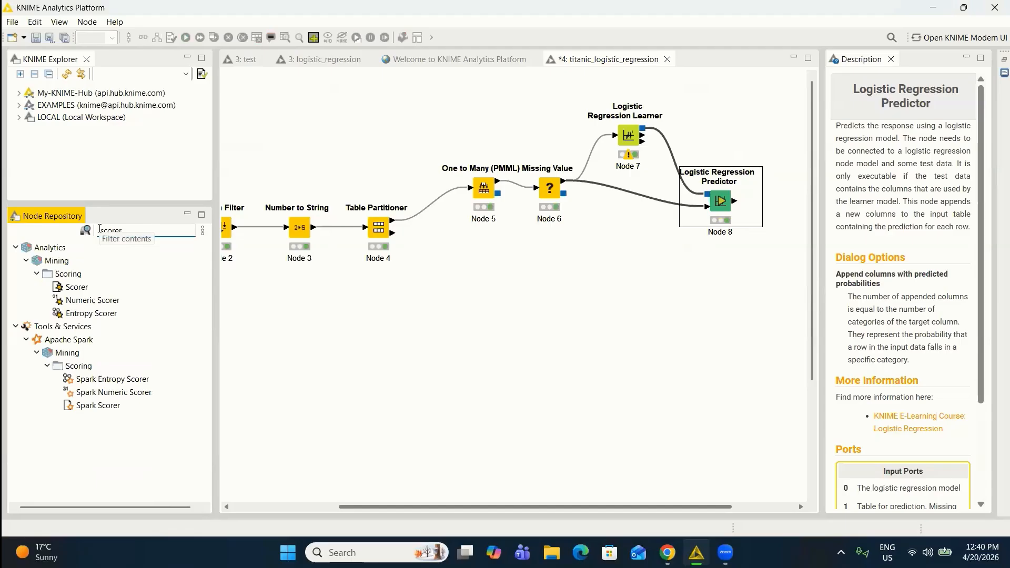
{"action": "left_click_drag", "start_coordinate": [76, 287], "coordinate": [760, 188]}
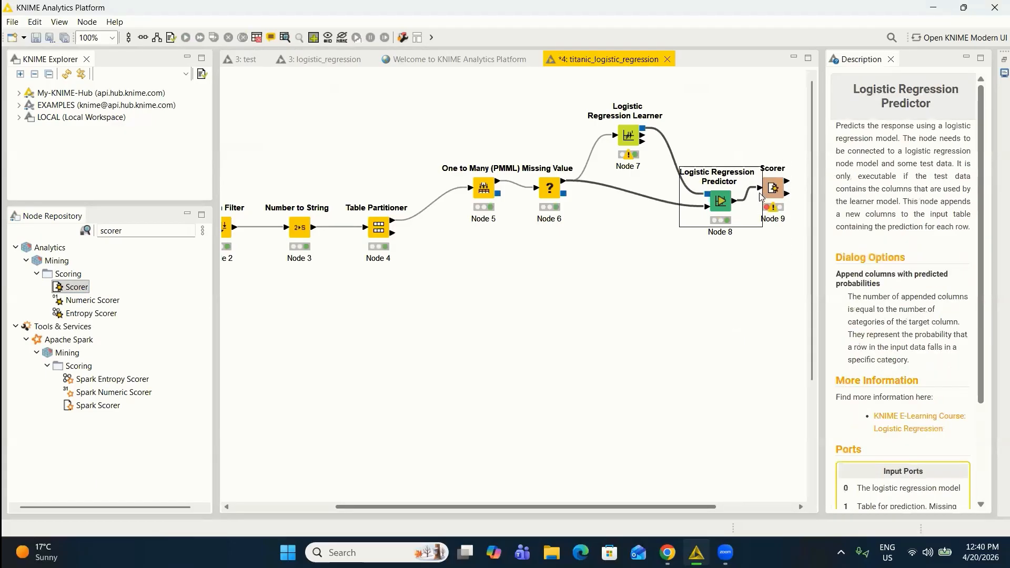
Configure the Scorer with Survived as first column, Prediction (Survived) as second column and Lexical as sorting strategy
{"action": "right_click", "coordinate": [768, 200]}
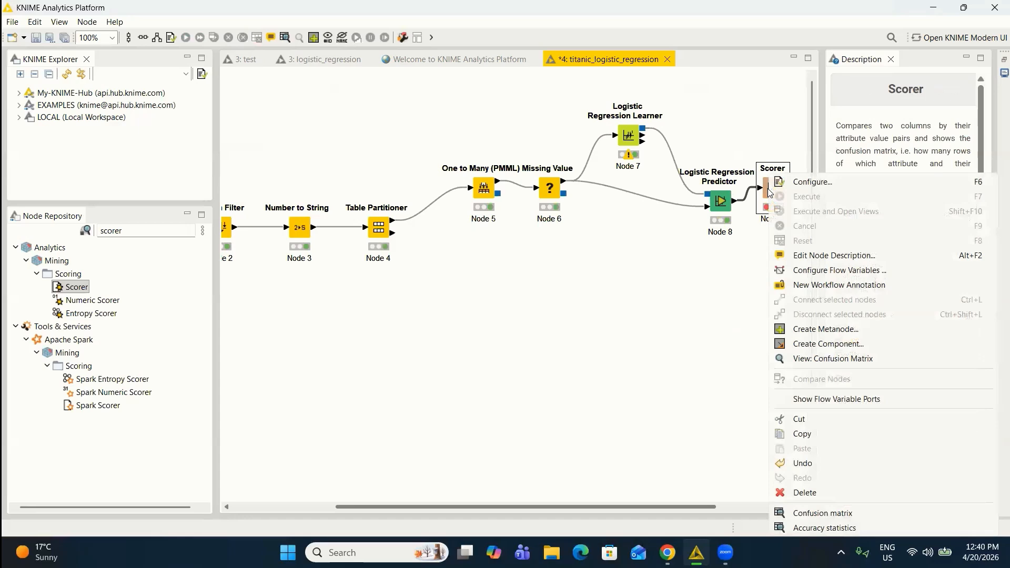
{"action": "left_click", "coordinate": [803, 184]}
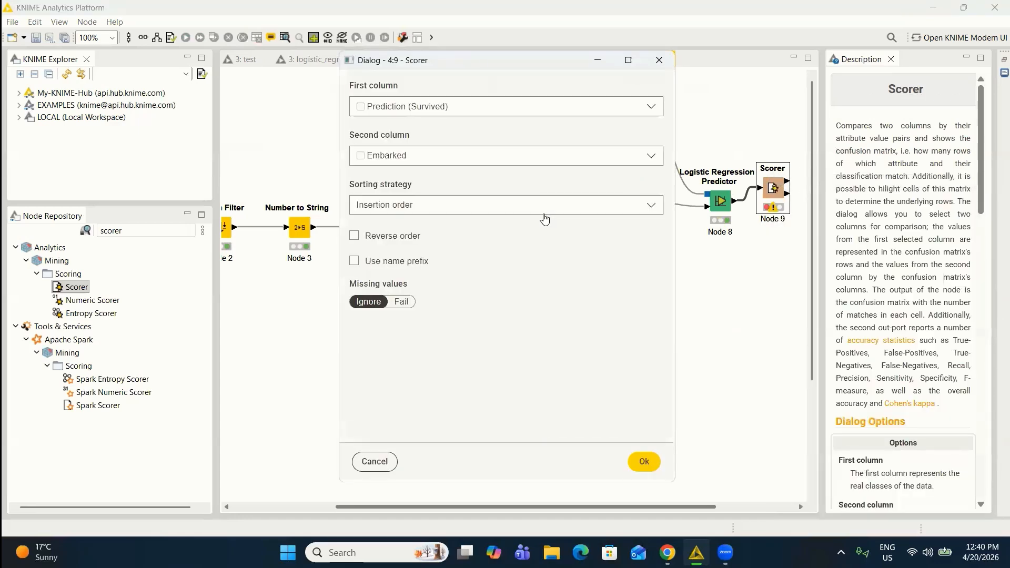
{"action": "left_click", "coordinate": [407, 110]}
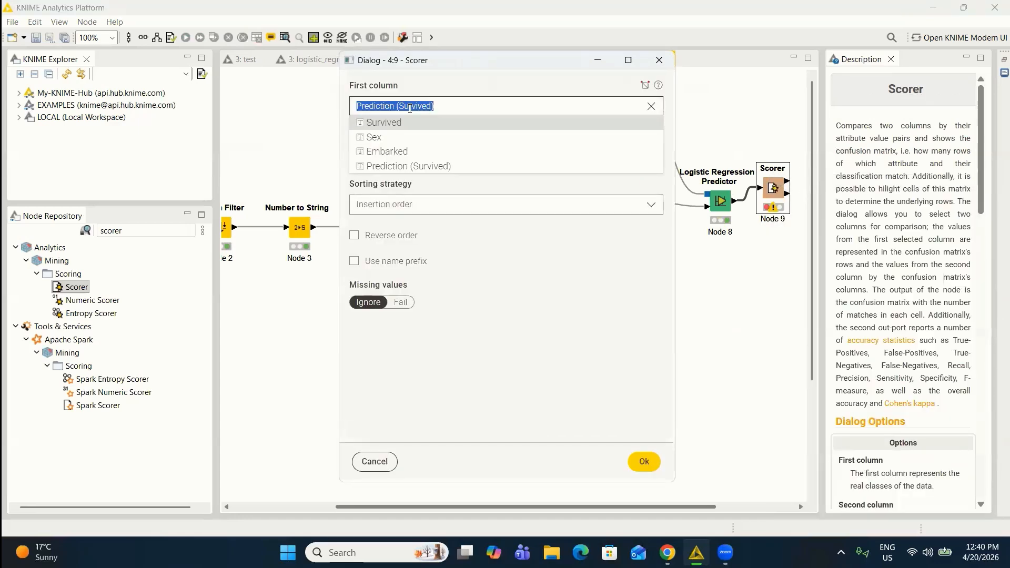
{"action": "left_click", "coordinate": [411, 124]}
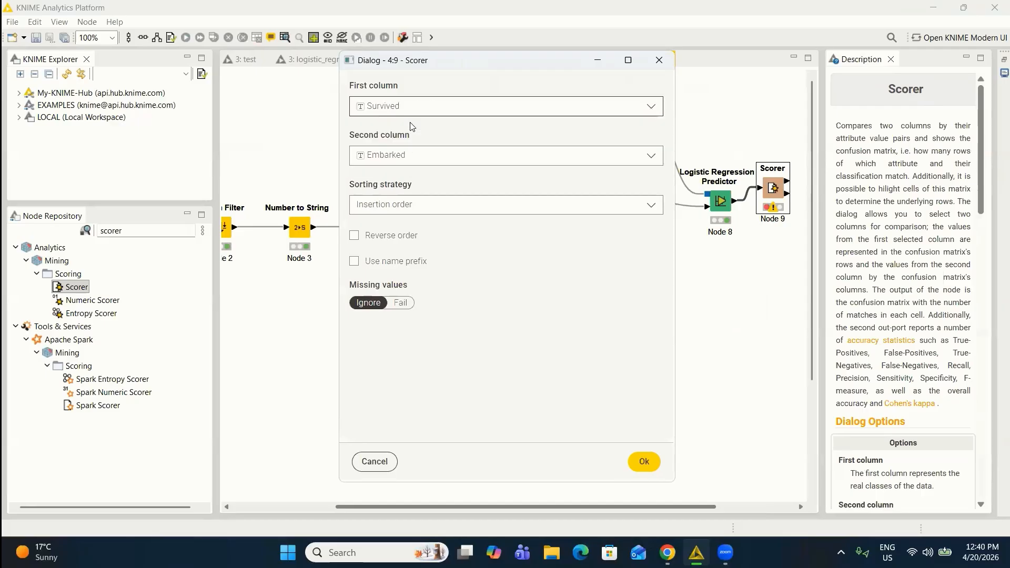
{"action": "left_click", "coordinate": [416, 158]}
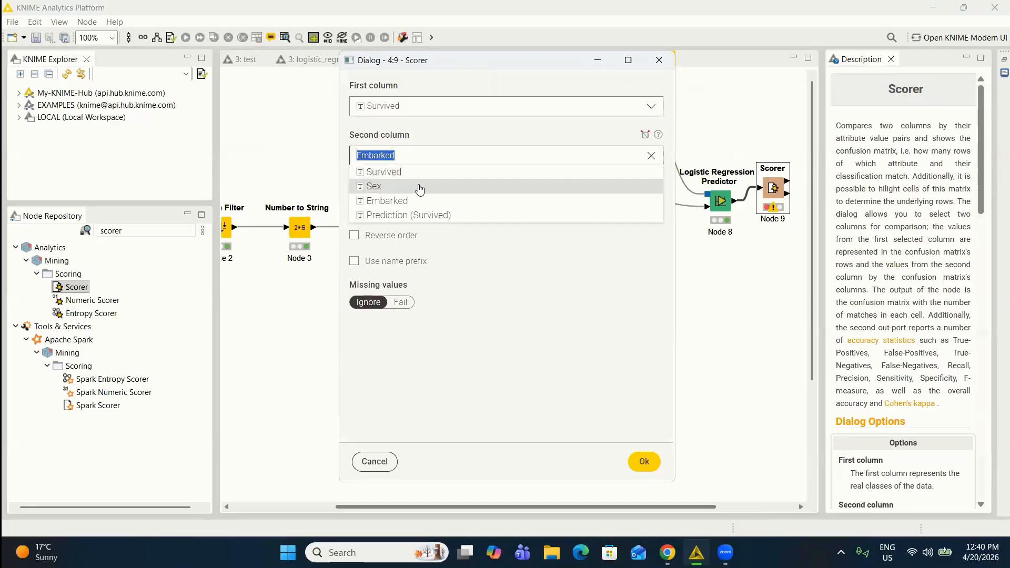
{"action": "left_click", "coordinate": [428, 216]}
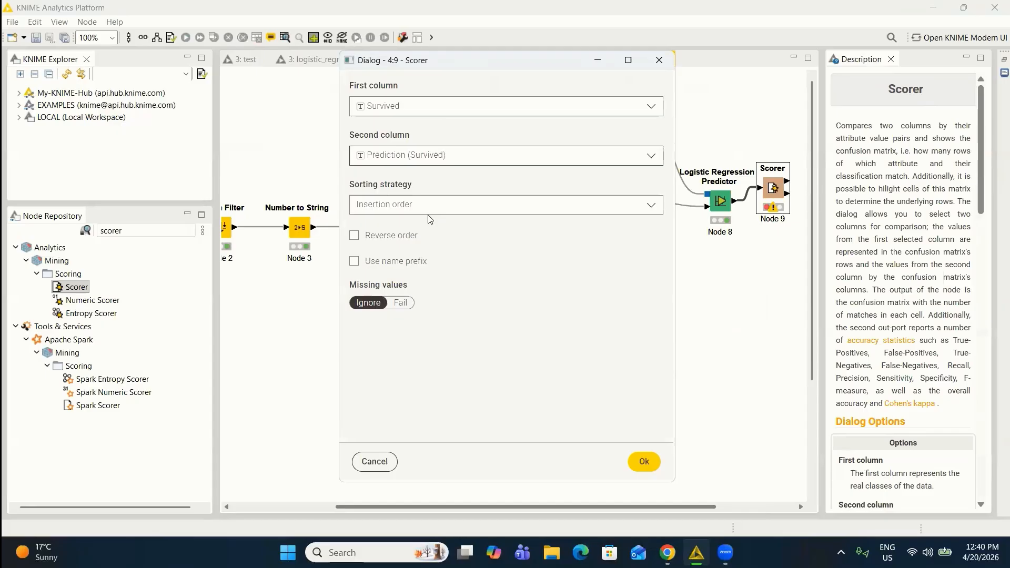
{"action": "left_click", "coordinate": [409, 205]}
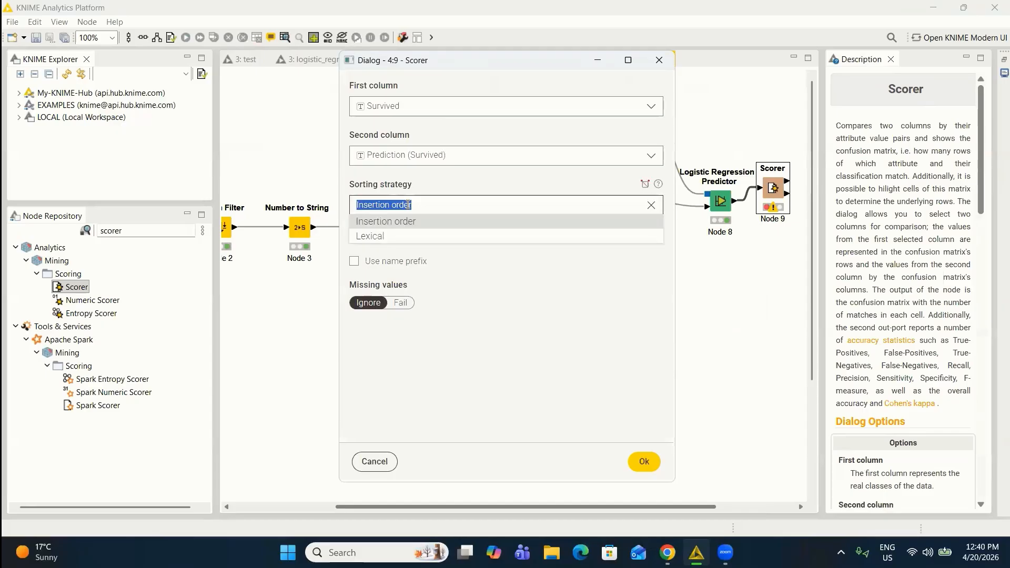
{"action": "left_click", "coordinate": [405, 236]}
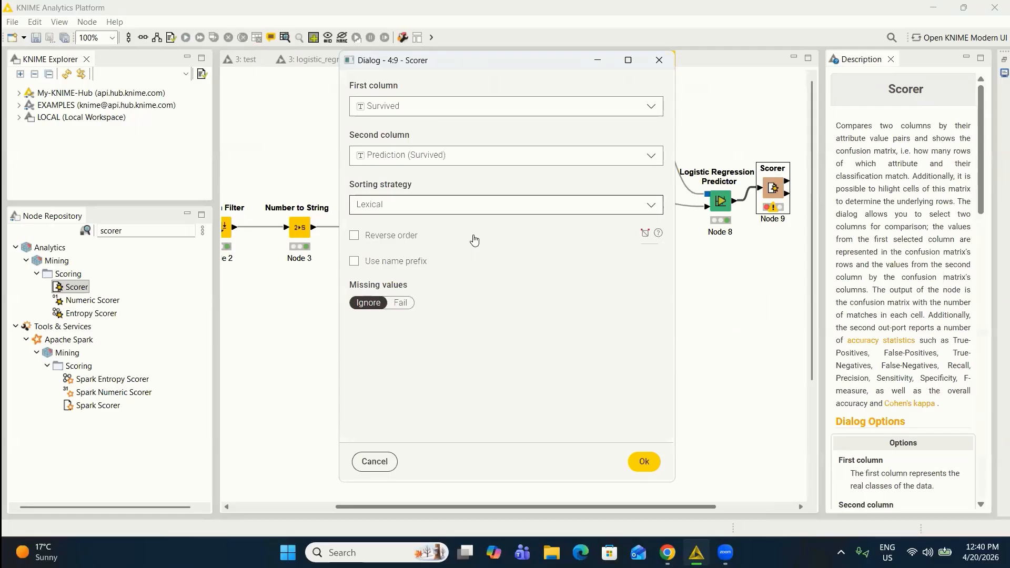
{"action": "left_click", "coordinate": [645, 462]}
Execute the Scorer and open its confusion matrix view to check the model's accuracy
{"action": "right_click", "coordinate": [777, 188]}
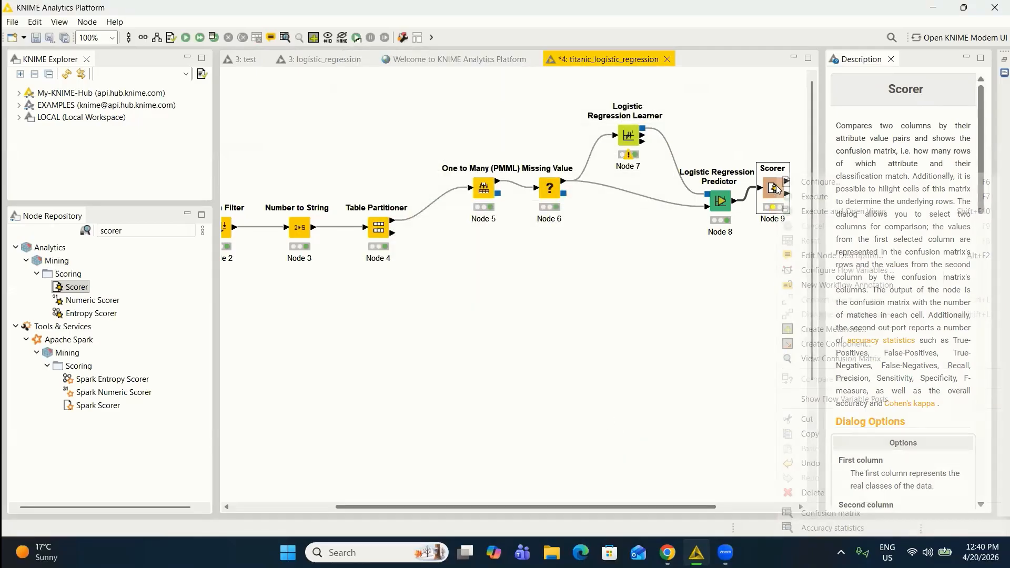
{"action": "left_click", "coordinate": [808, 212]}
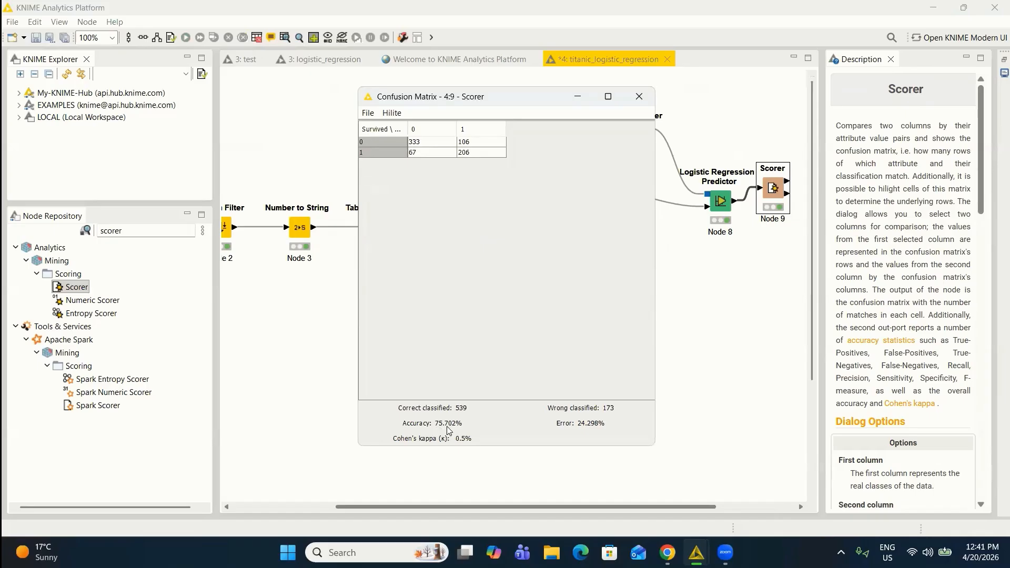
{"action": "mouse_move", "coordinate": [449, 430]}
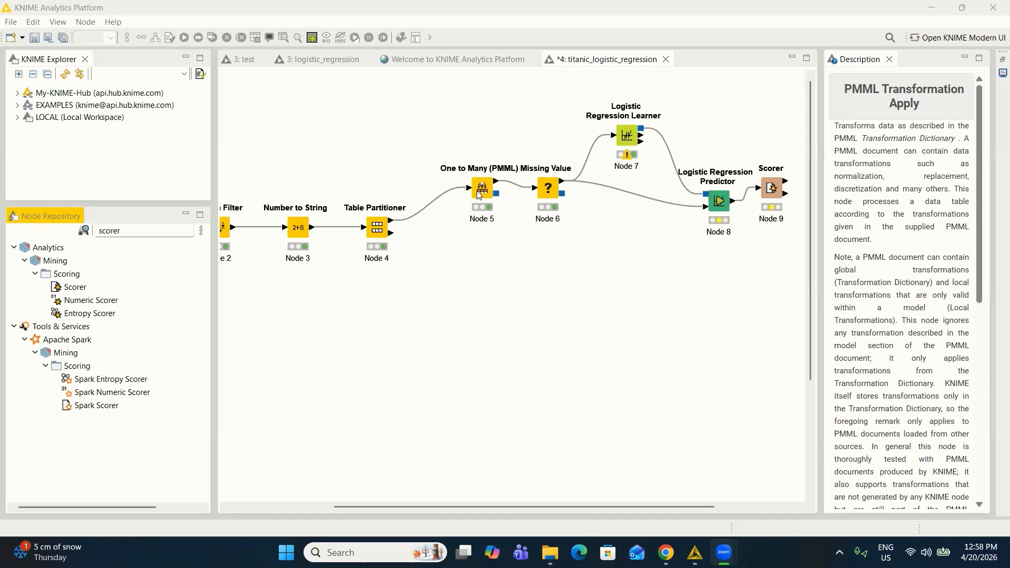
Add a PMML Transformation Apply node, fed by the One to Many (PMML) model output and the Table Partitioner's second partition
{"action": "left_click", "coordinate": [90, 230]}
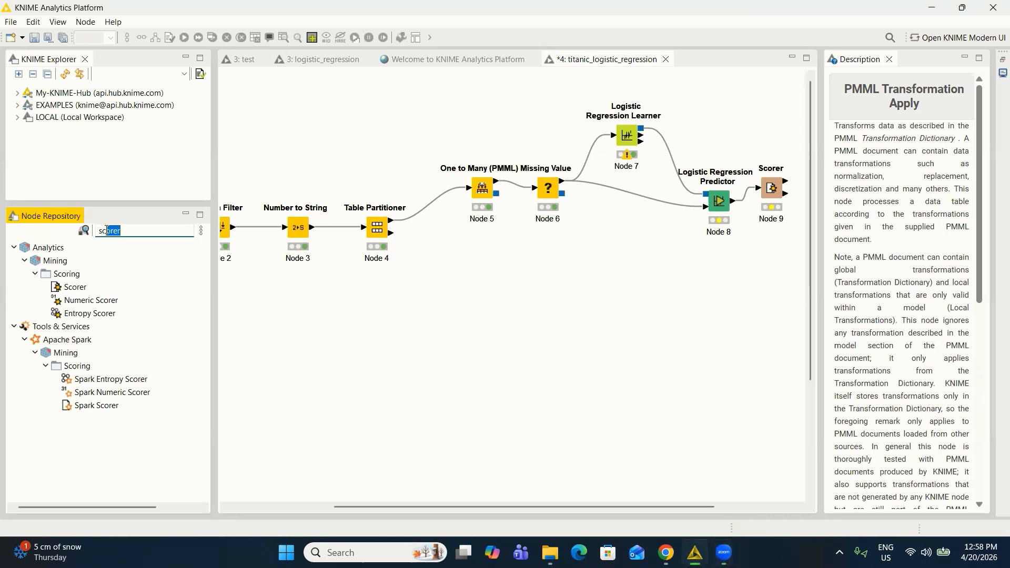
{"action": "type", "text": "pmml"}
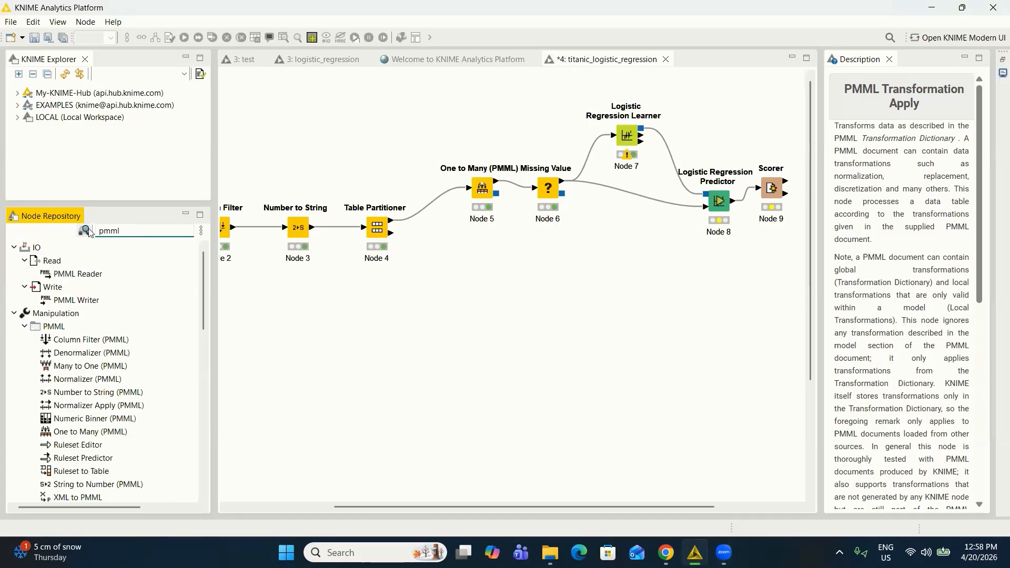
{"action": "type", "text": " tra"}
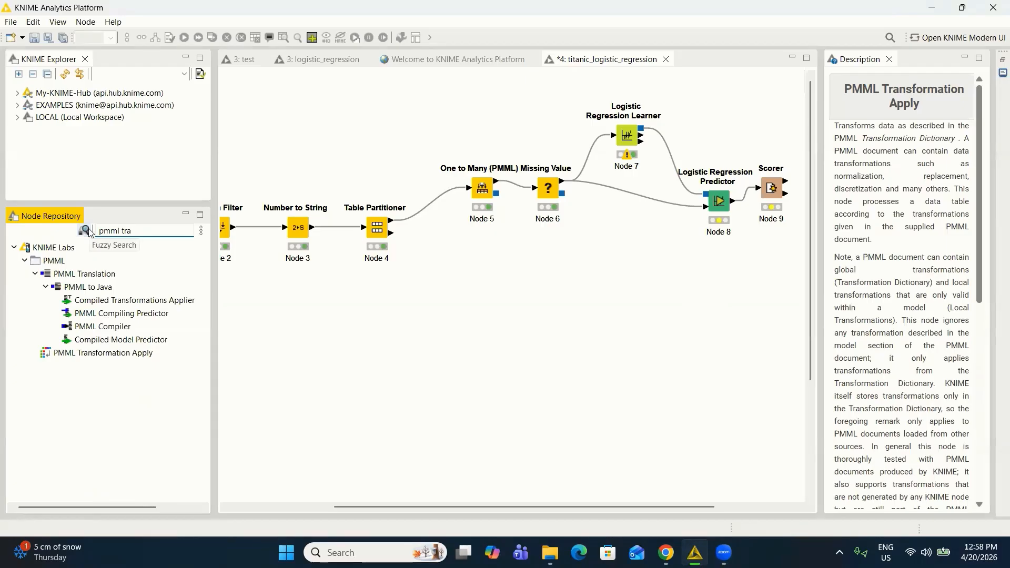
{"action": "left_click_drag", "start_coordinate": [99, 353], "coordinate": [561, 294]}
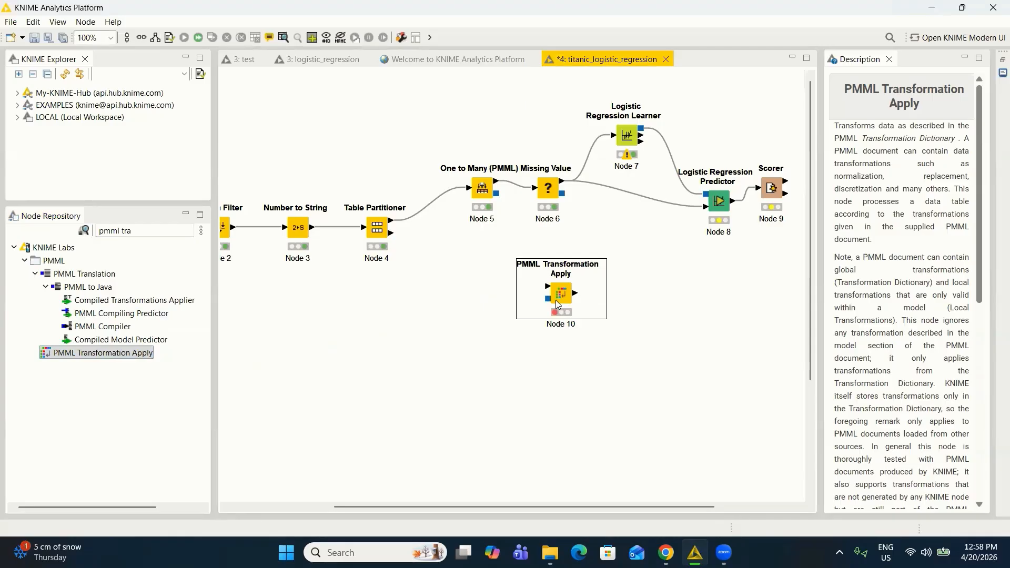
{"action": "left_click_drag", "start_coordinate": [497, 194], "coordinate": [547, 299]}
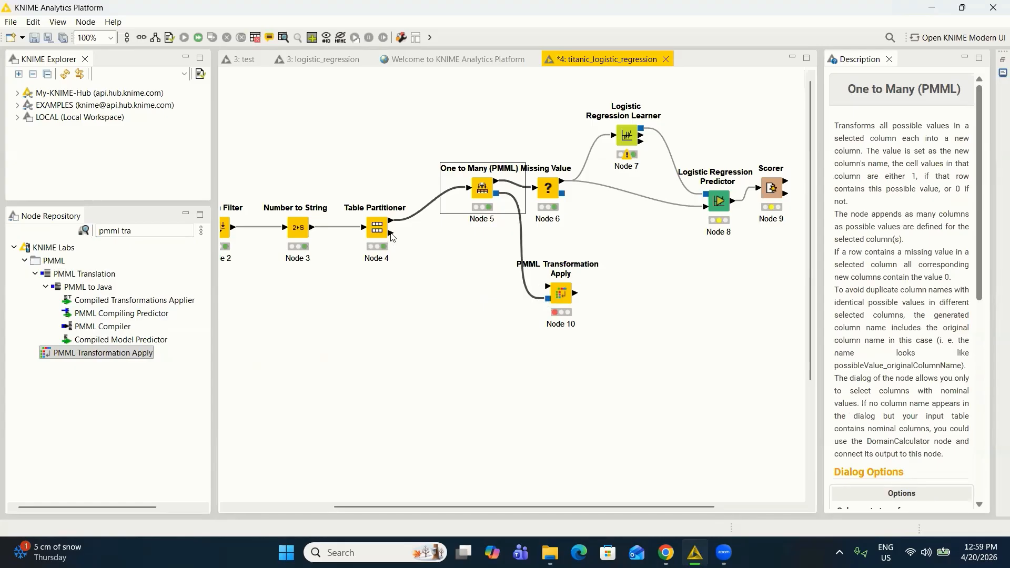
{"action": "left_click_drag", "start_coordinate": [390, 235], "coordinate": [547, 288]}
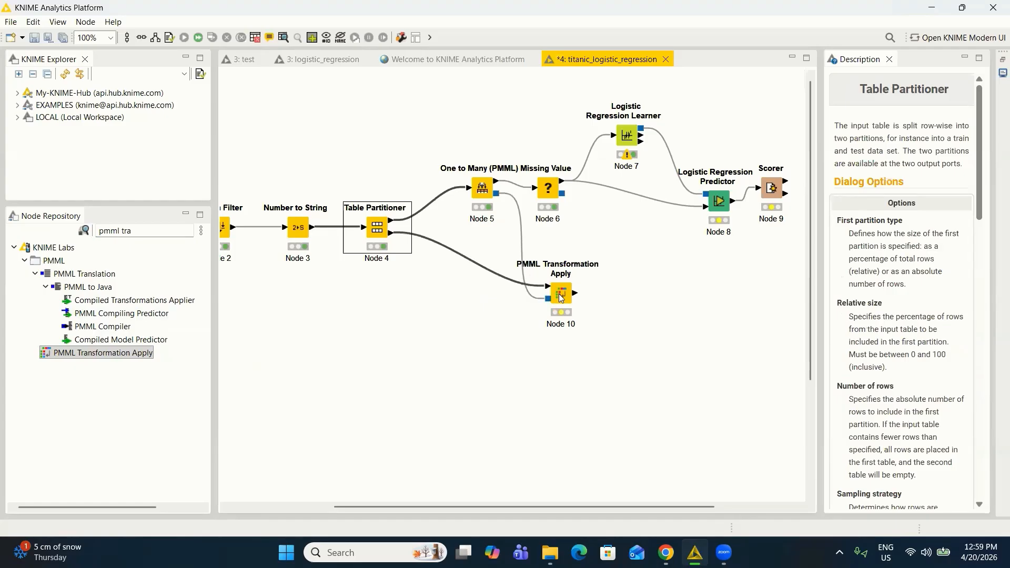
Accept the PMML Transformation Apply configuration with Cache tables in memory as memory policy, and execute the node
{"action": "right_click", "coordinate": [559, 294]}
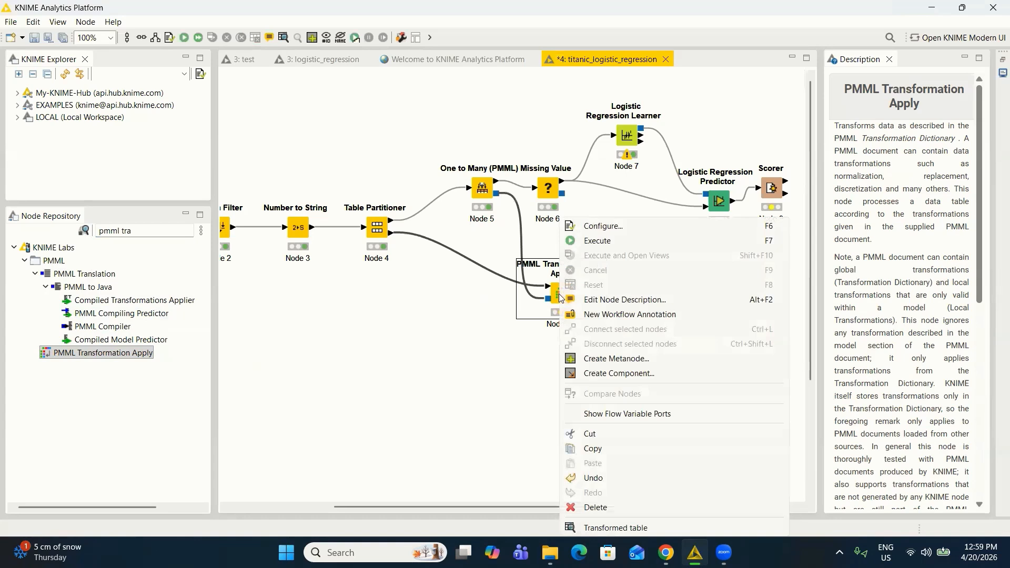
{"action": "left_click", "coordinate": [599, 226]}
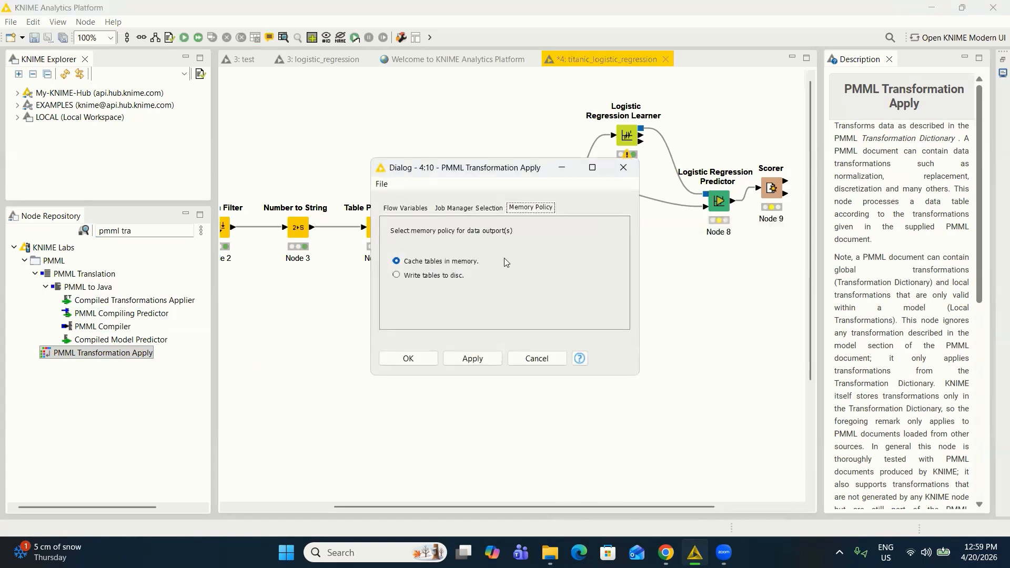
{"action": "left_click", "coordinate": [416, 359]}
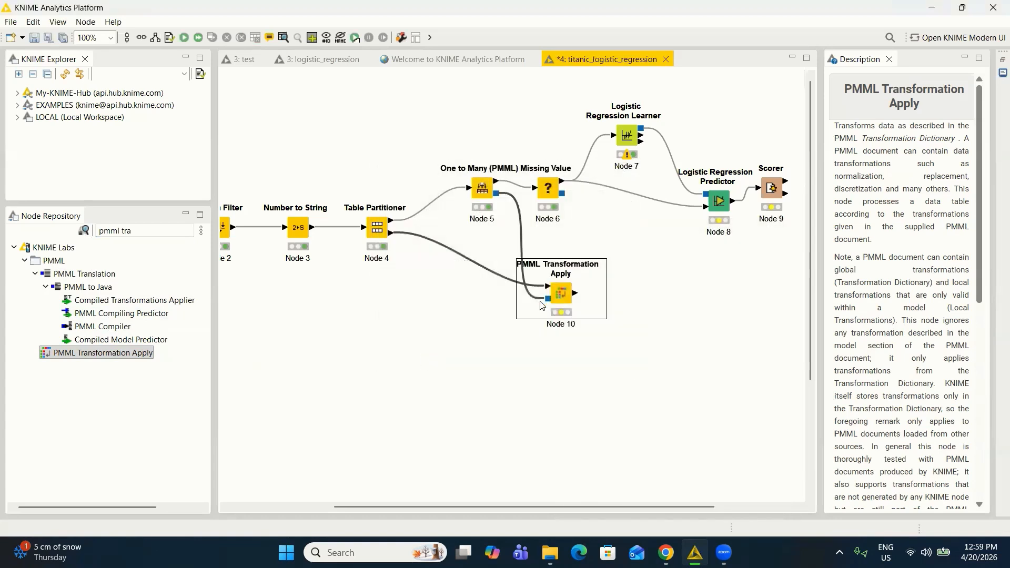
{"action": "right_click", "coordinate": [562, 293]}
{"action": "left_click", "coordinate": [602, 242]}
View the transformed table of PMML Transformation Apply to check the one-hot encoded columns, and close it
{"action": "right_click", "coordinate": [562, 294]}
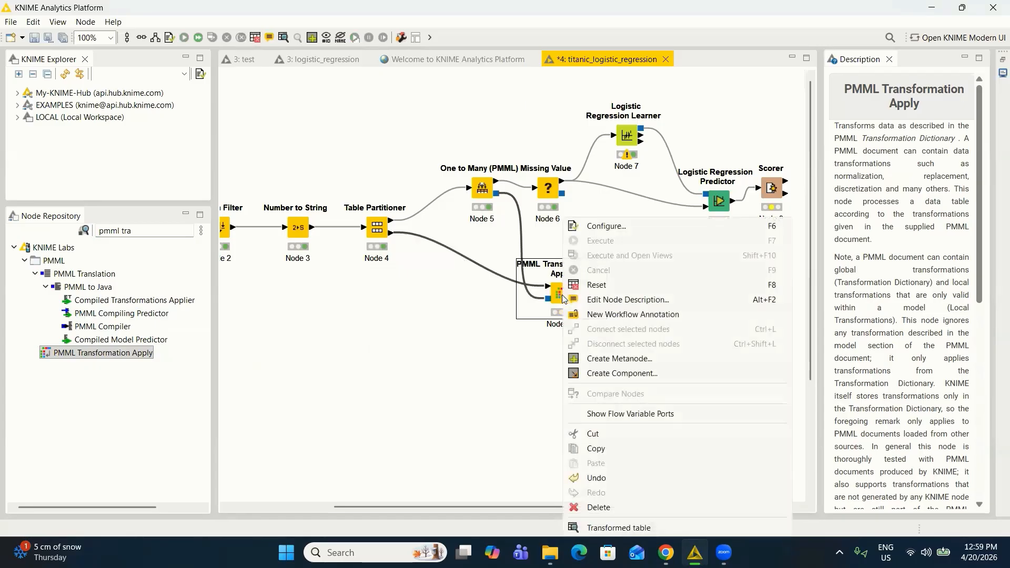
{"action": "left_click", "coordinate": [631, 528]}
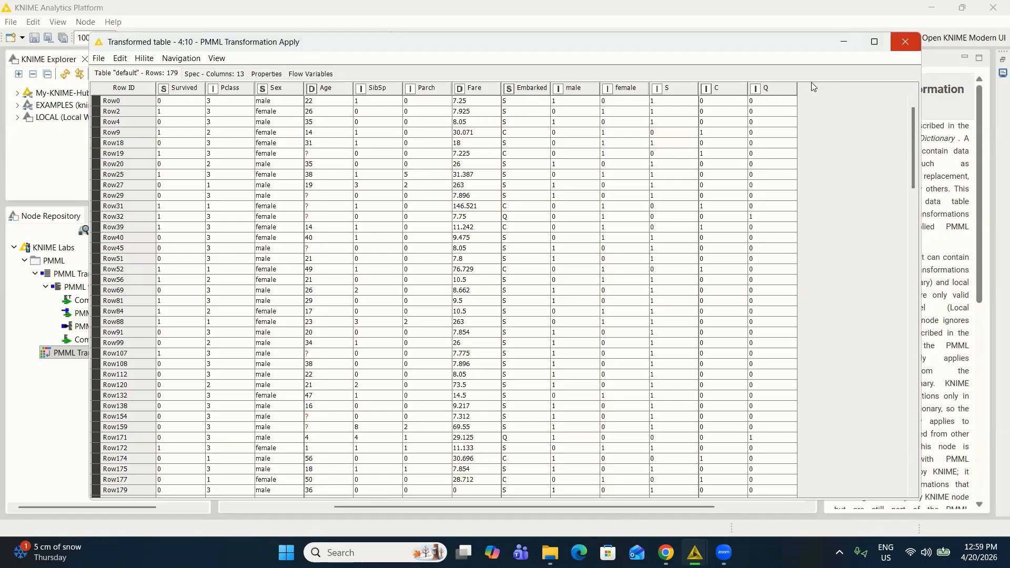
{"action": "left_click", "coordinate": [905, 42]}
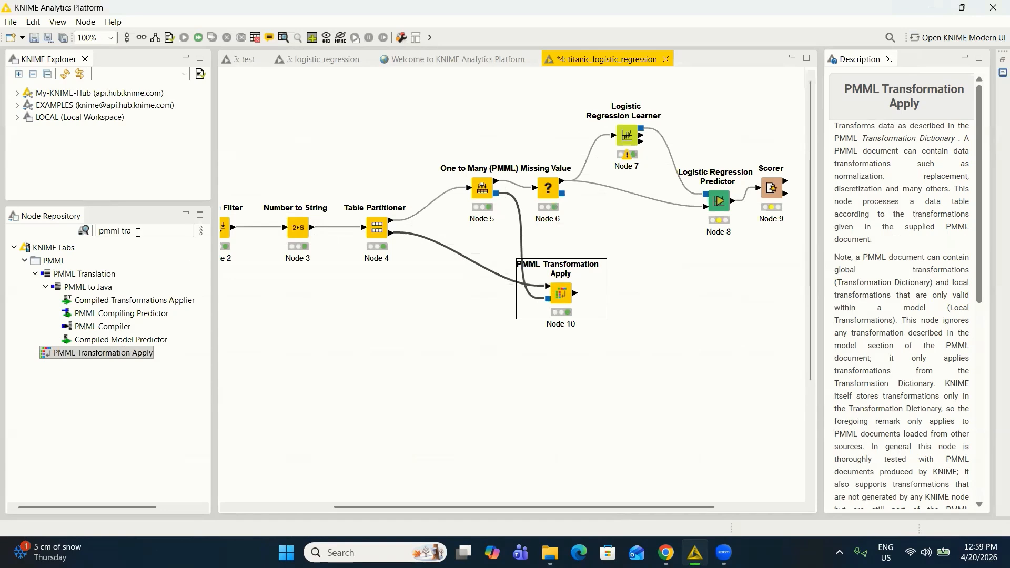
Find the Missing Value (Apply) node in the repository and place it beside the PMML Transformation Apply node, lining both up below the training branch
{"action": "left_click_drag", "start_coordinate": [142, 230], "coordinate": [98, 228]}
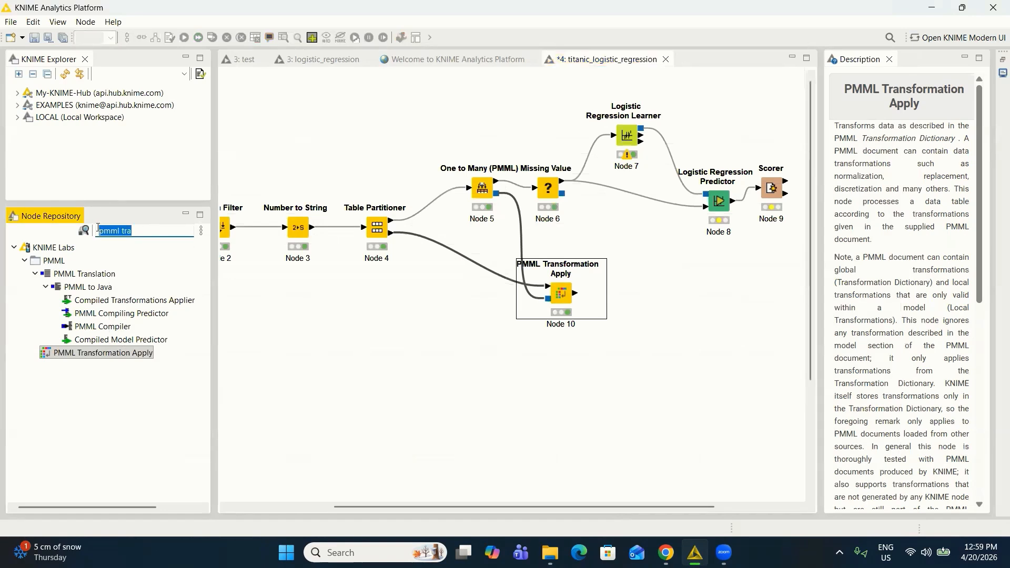
{"action": "type", "text": "missin"}
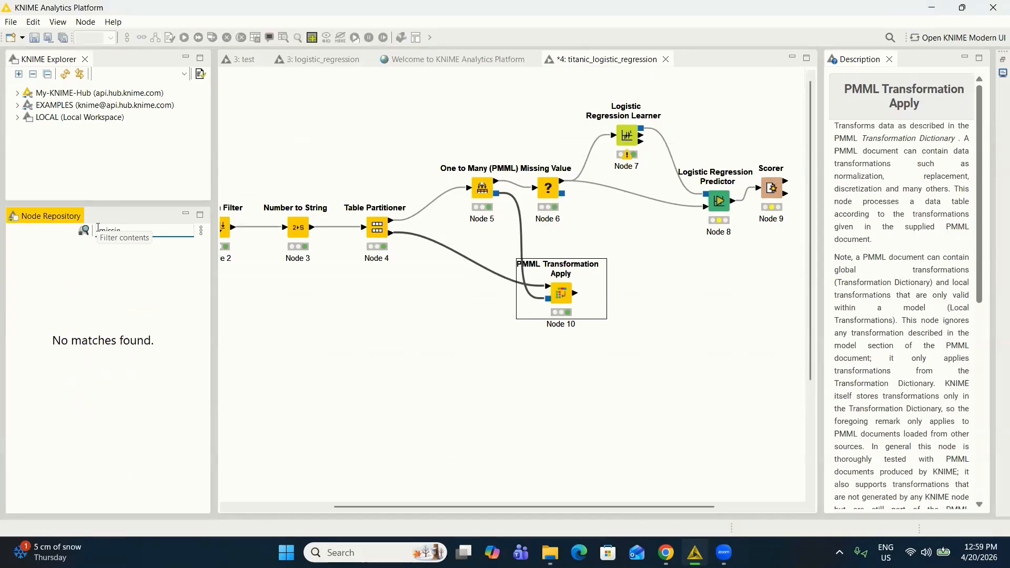
{"action": "key", "text": "BackSpace"}
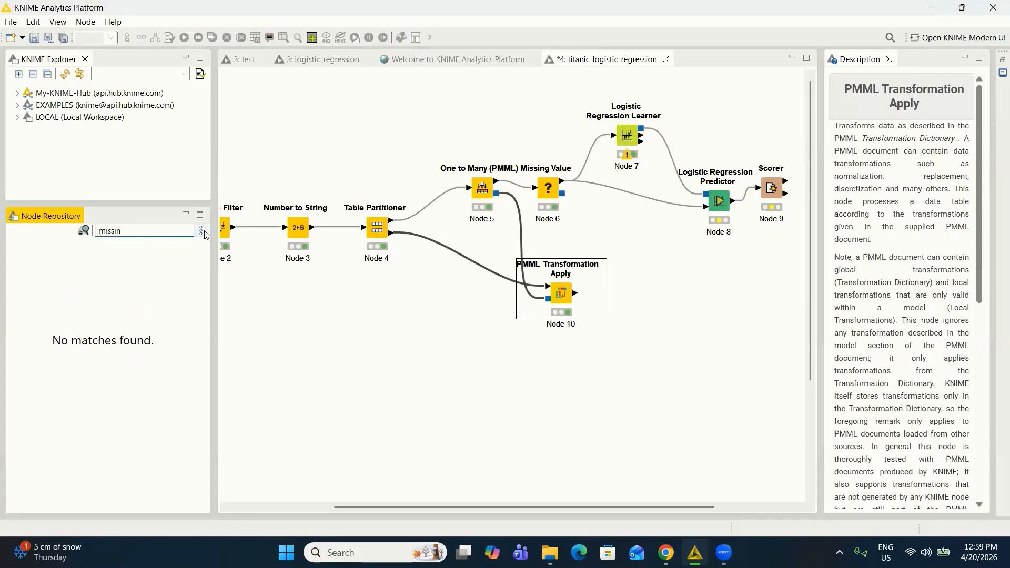
{"action": "type", "text": "g"}
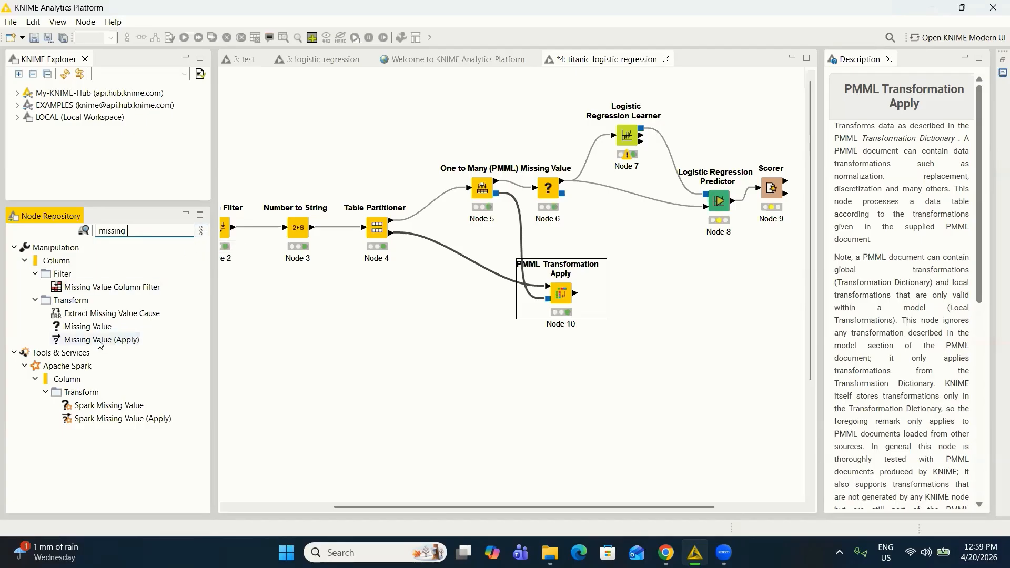
{"action": "left_click_drag", "start_coordinate": [96, 344], "coordinate": [693, 308]}
{"action": "left_click_drag", "start_coordinate": [561, 291], "coordinate": [530, 321]}
{"action": "left_click_drag", "start_coordinate": [682, 311], "coordinate": [643, 324]}
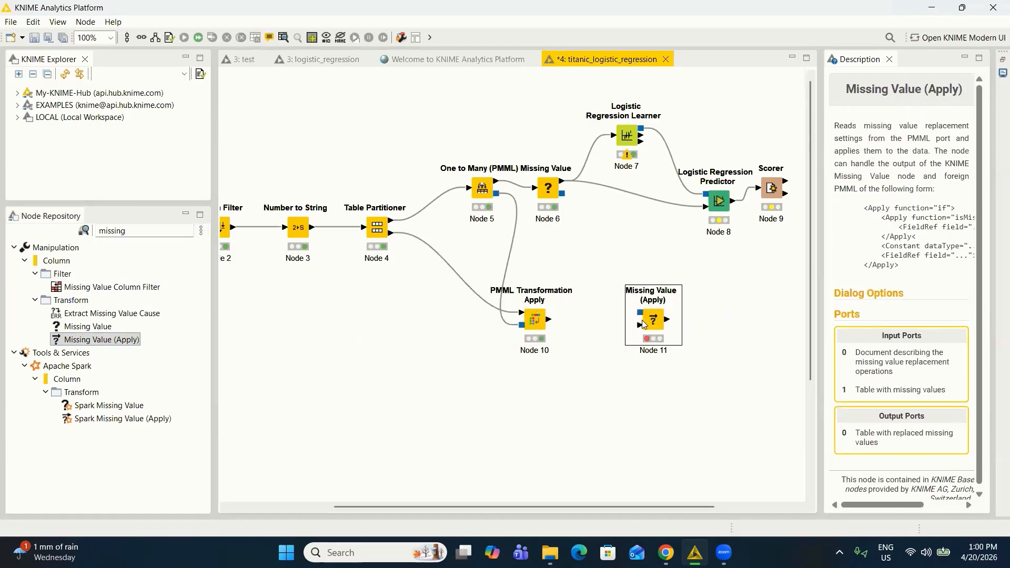
Connect the Missing Value node's PMML output and the PMML Transformation Apply output to the Missing Value (Apply) inputs
{"action": "left_click", "coordinate": [566, 198]}
{"action": "left_click_drag", "start_coordinate": [567, 197], "coordinate": [635, 314]}
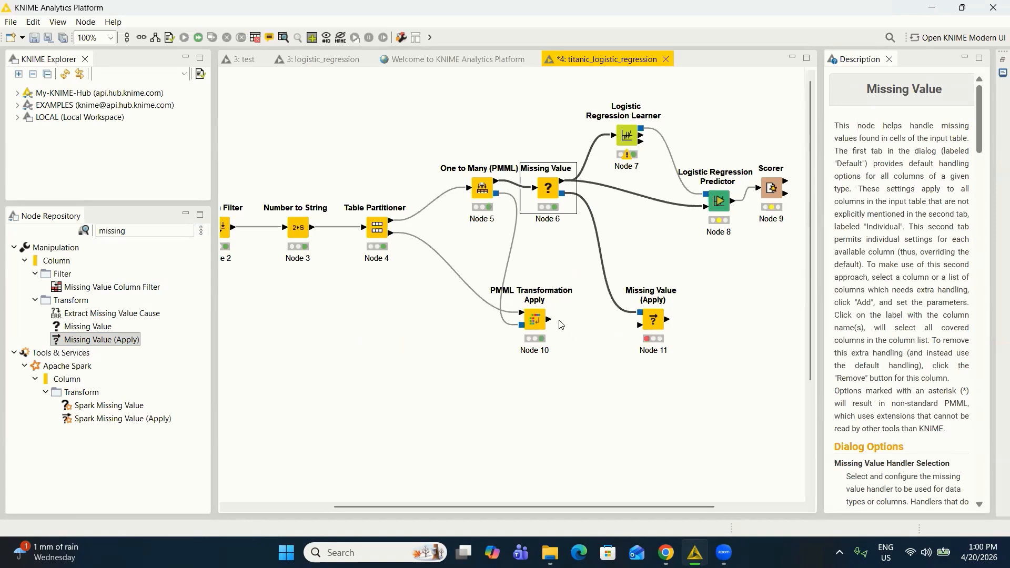
{"action": "left_click_drag", "start_coordinate": [549, 322], "coordinate": [639, 326]}
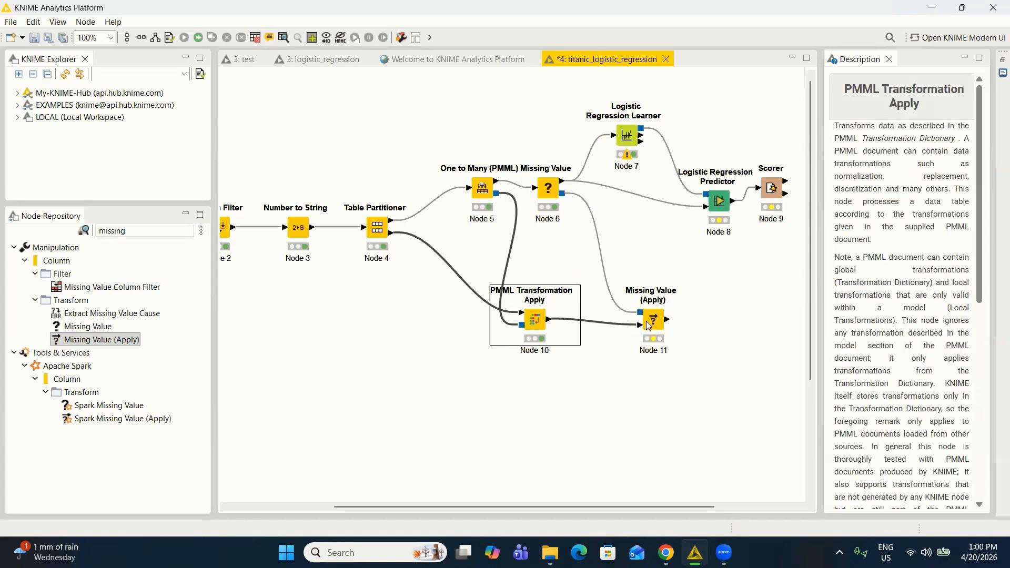
Accept the Missing Value (Apply) configuration with Cache tables in memory as memory policy, and execute the node
{"action": "right_click", "coordinate": [650, 323]}
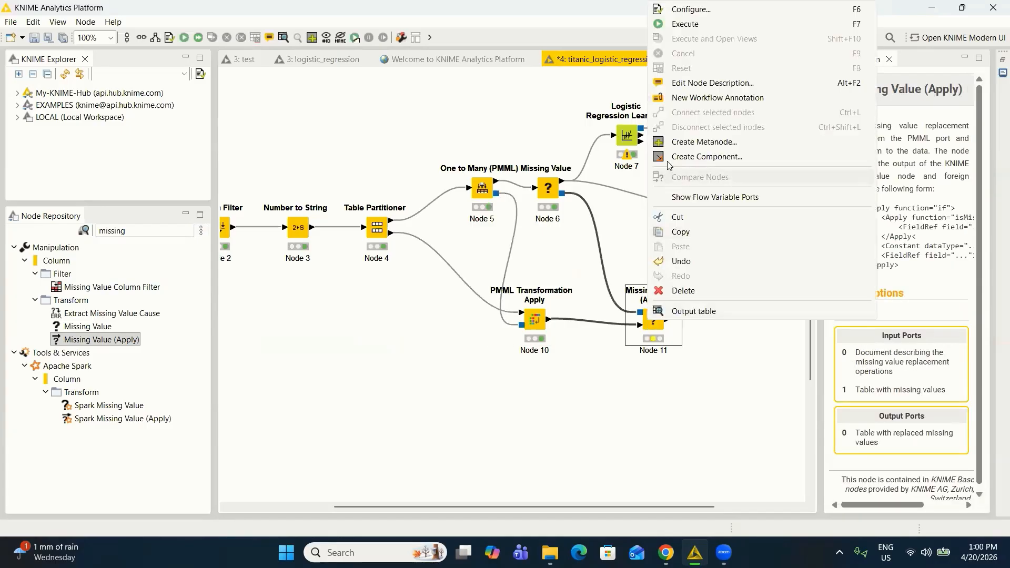
{"action": "left_click", "coordinate": [679, 11]}
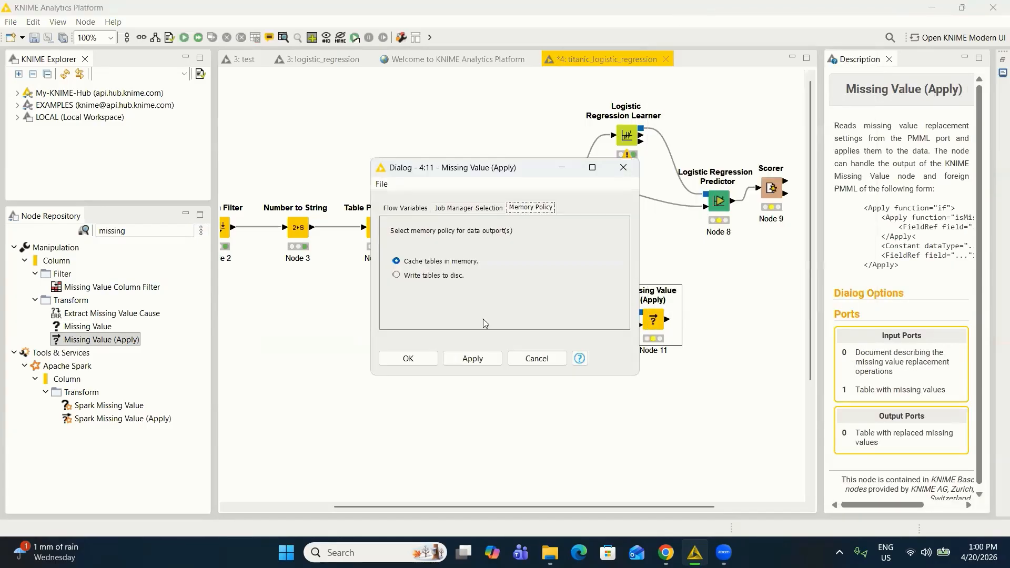
{"action": "left_click", "coordinate": [422, 359]}
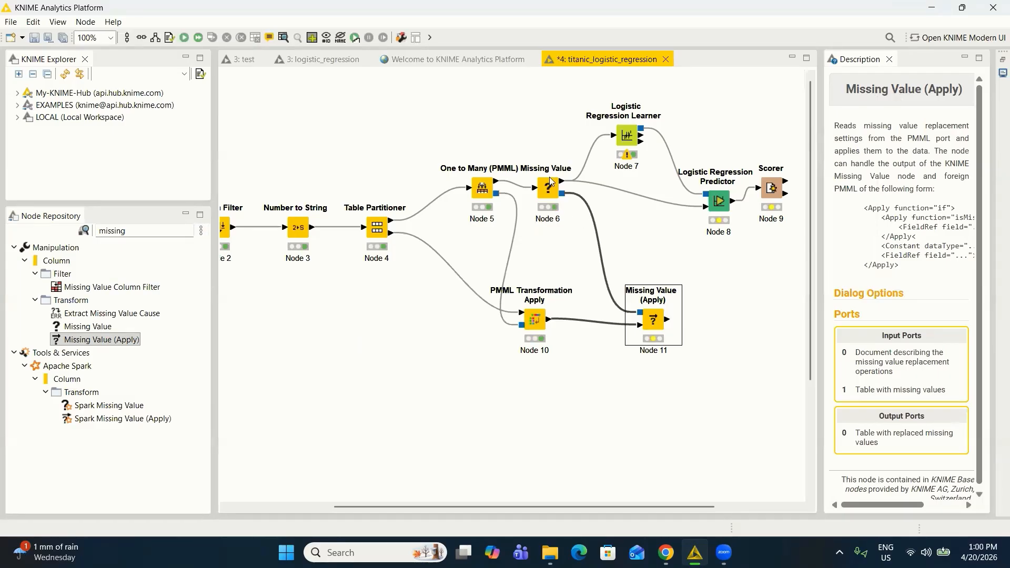
{"action": "right_click", "coordinate": [656, 318]}
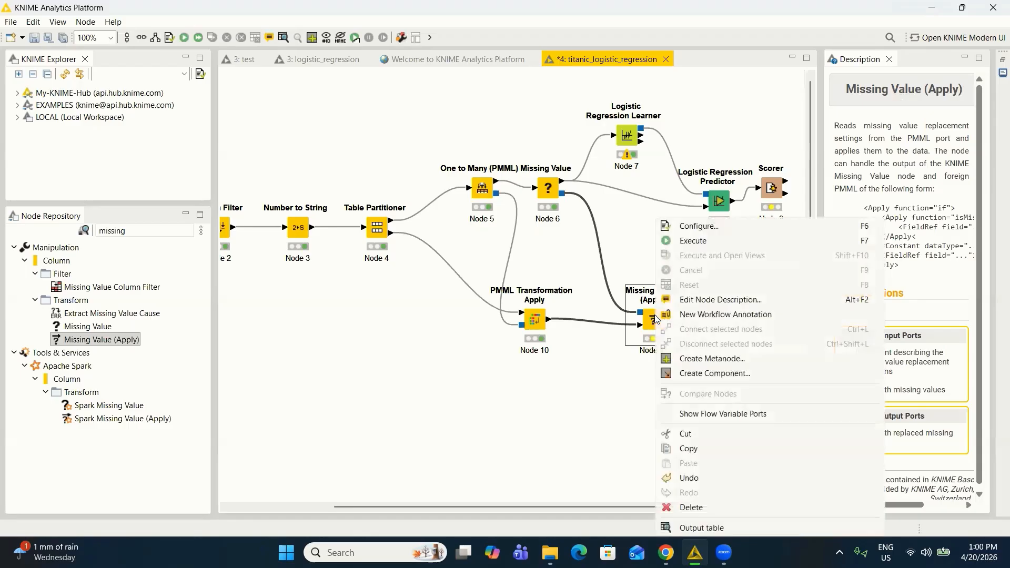
{"action": "left_click", "coordinate": [692, 245]}
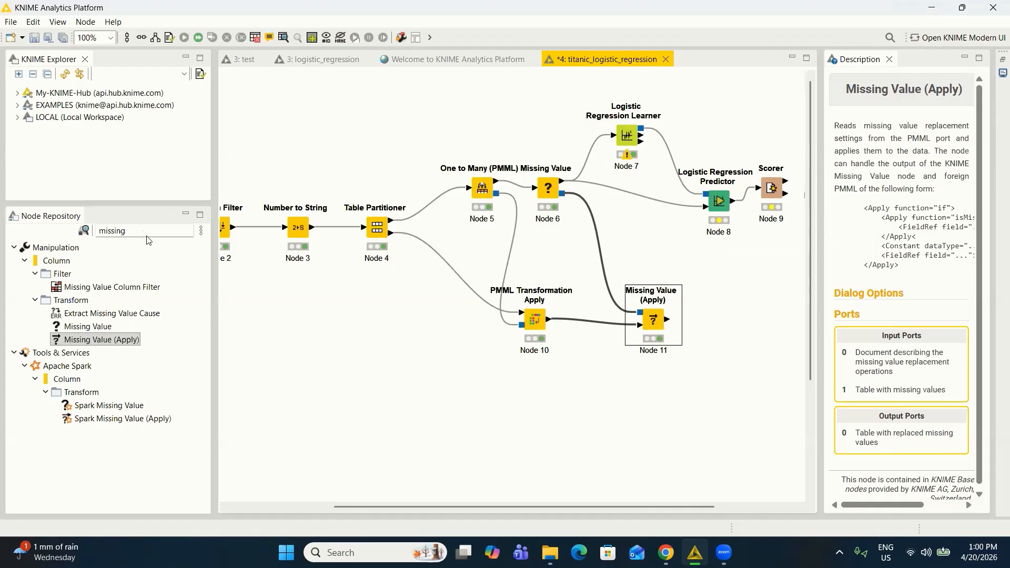
Find and add a second Logistic Regression Predictor after Missing Value (Apply), and shift the neighbouring nodes to make room for its connections
{"action": "left_click", "coordinate": [125, 231]}
{"action": "double_click", "coordinate": [125, 231]}
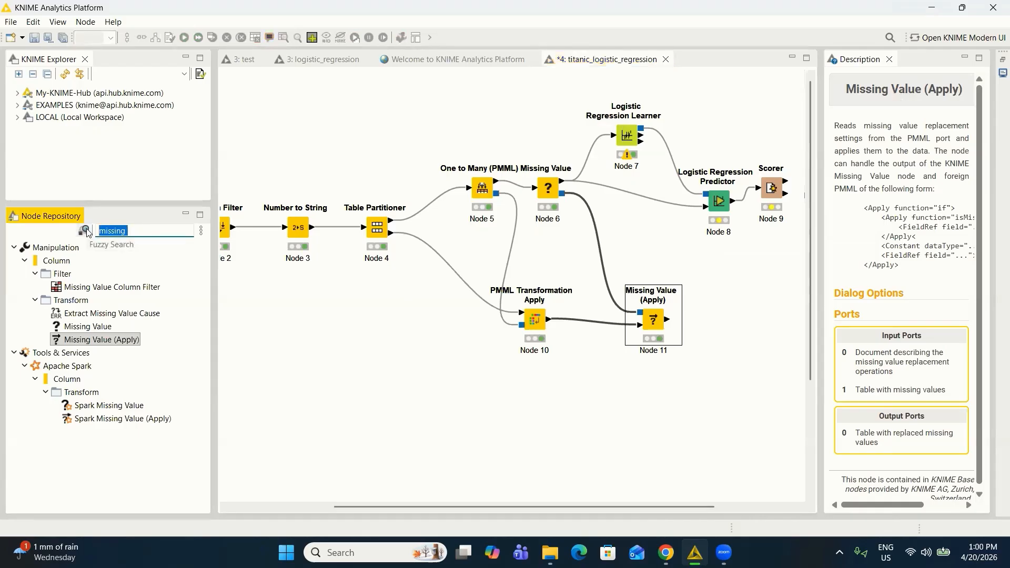
{"action": "key", "text": "BackSpace"}
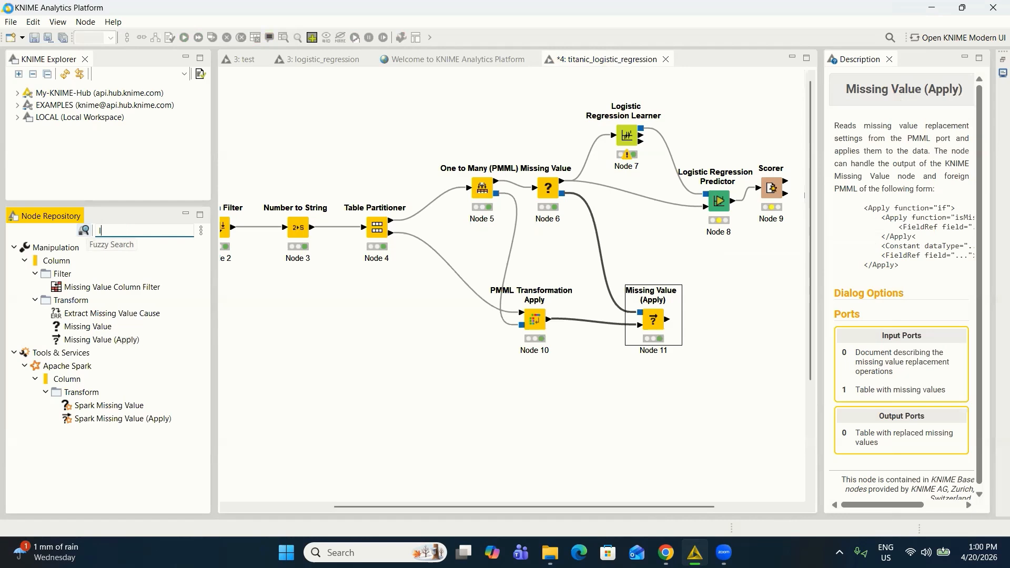
{"action": "type", "text": "logistic"}
{"action": "left_click_drag", "start_coordinate": [111, 300], "coordinate": [720, 347]}
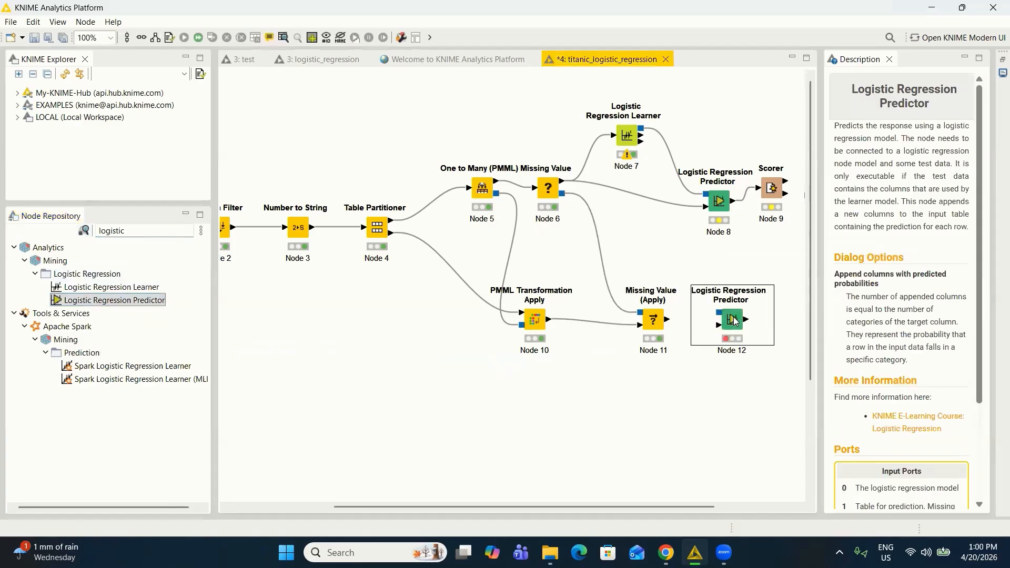
{"action": "left_click_drag", "start_coordinate": [651, 323], "coordinate": [637, 326]}
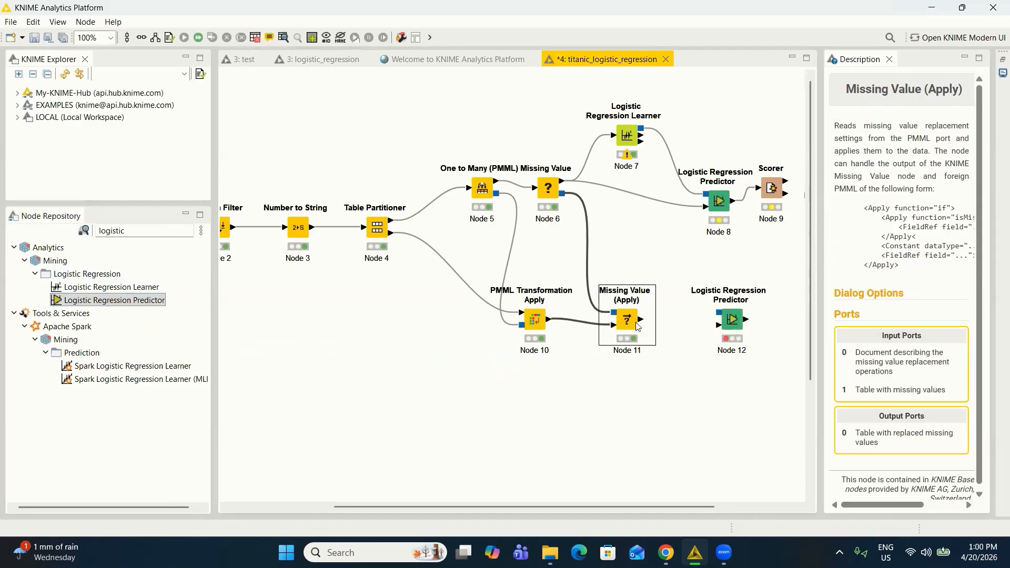
{"action": "left_click_drag", "start_coordinate": [715, 201], "coordinate": [715, 174]}
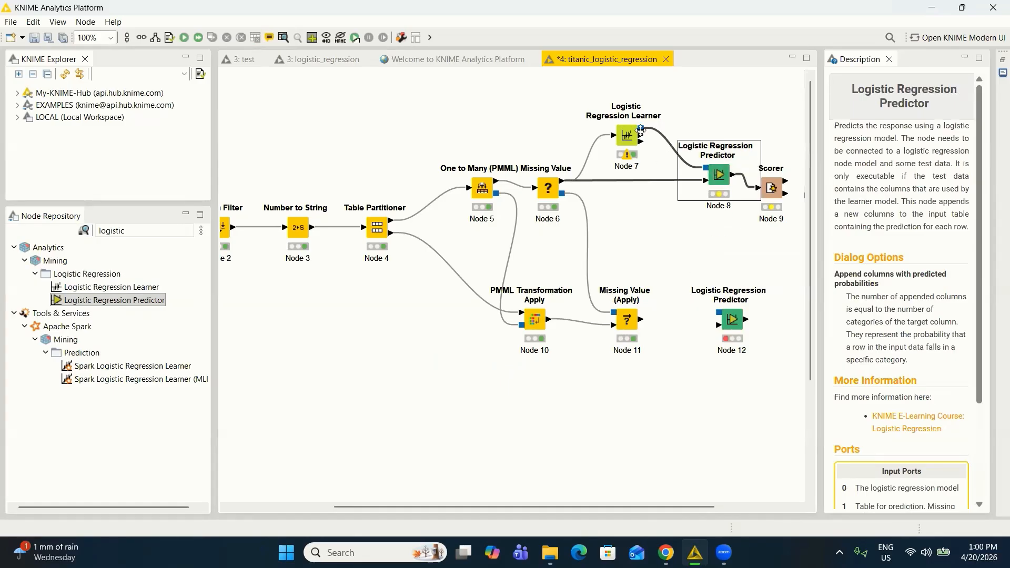
Connect the Logistic Regression Learner's model and the Missing Value (Apply) output to the new predictor, and execute it
{"action": "left_click_drag", "start_coordinate": [641, 127], "coordinate": [716, 315]}
{"action": "left_click_drag", "start_coordinate": [641, 319], "coordinate": [719, 325]}
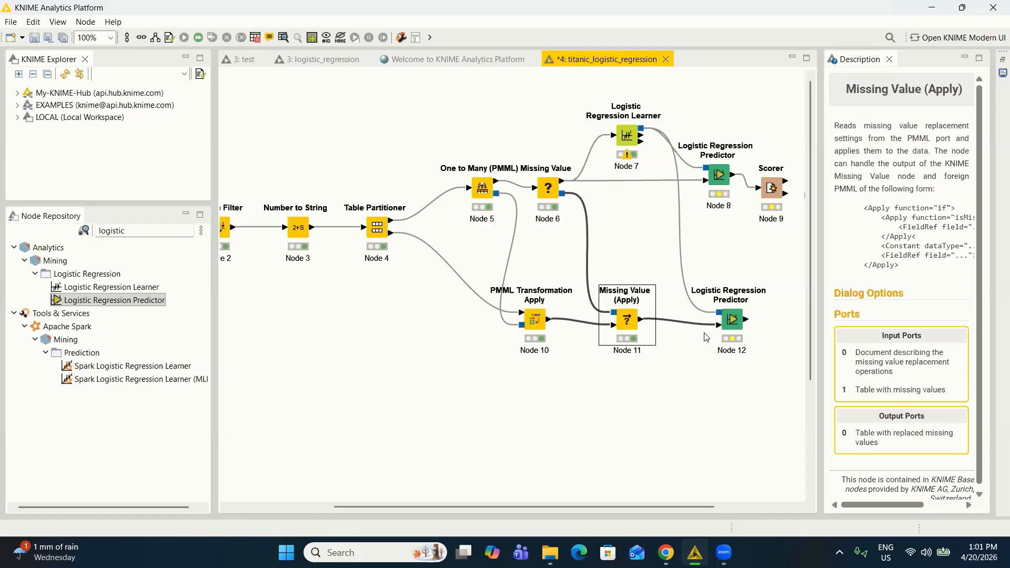
{"action": "right_click", "coordinate": [729, 325]}
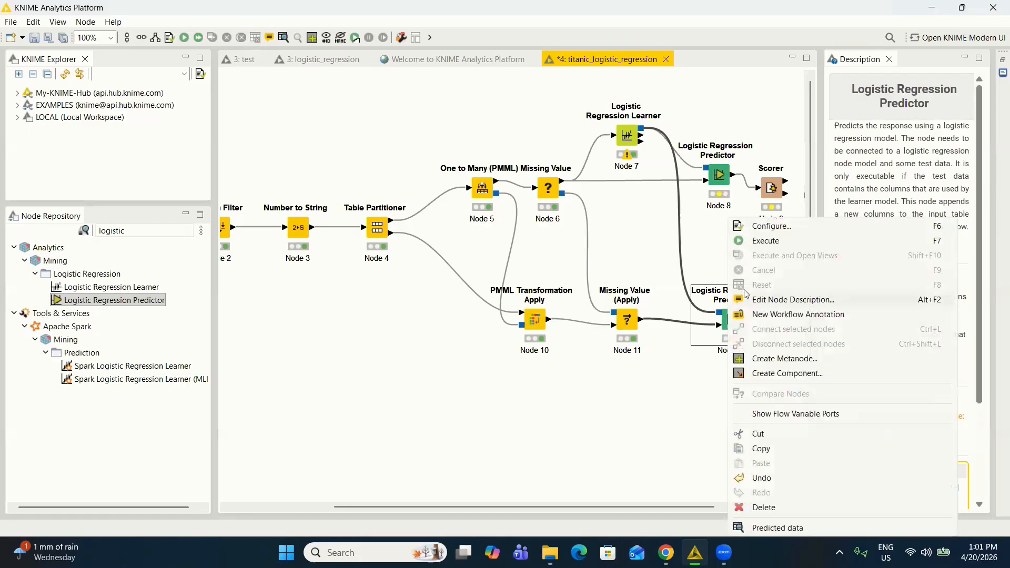
{"action": "left_click", "coordinate": [761, 242]}
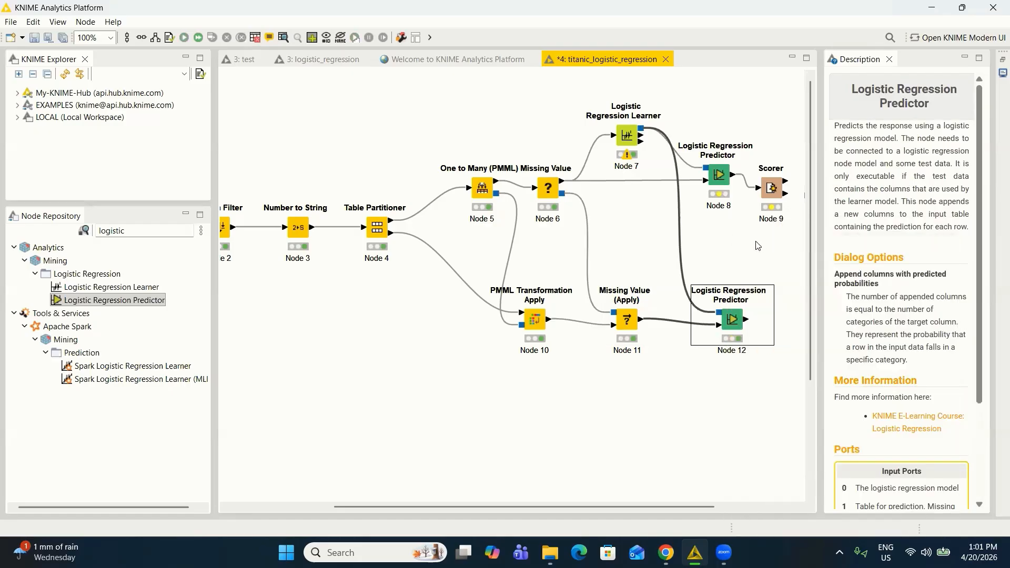
Find and add a second Scorer node after the lower Logistic Regression Predictor, and connect the predictor's output to it
{"action": "left_click_drag", "start_coordinate": [169, 235], "coordinate": [92, 231]}
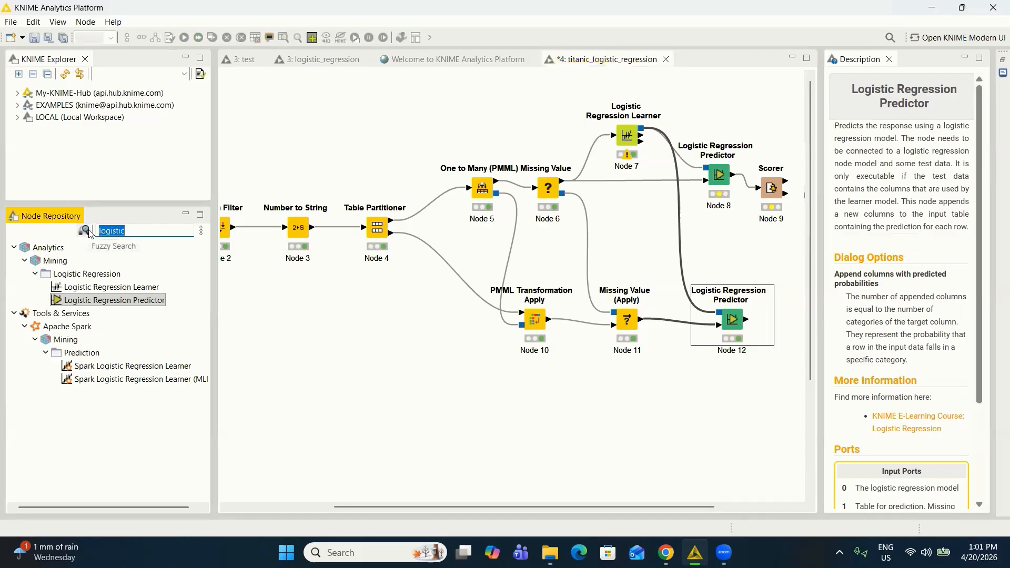
{"action": "type", "text": "scorer"}
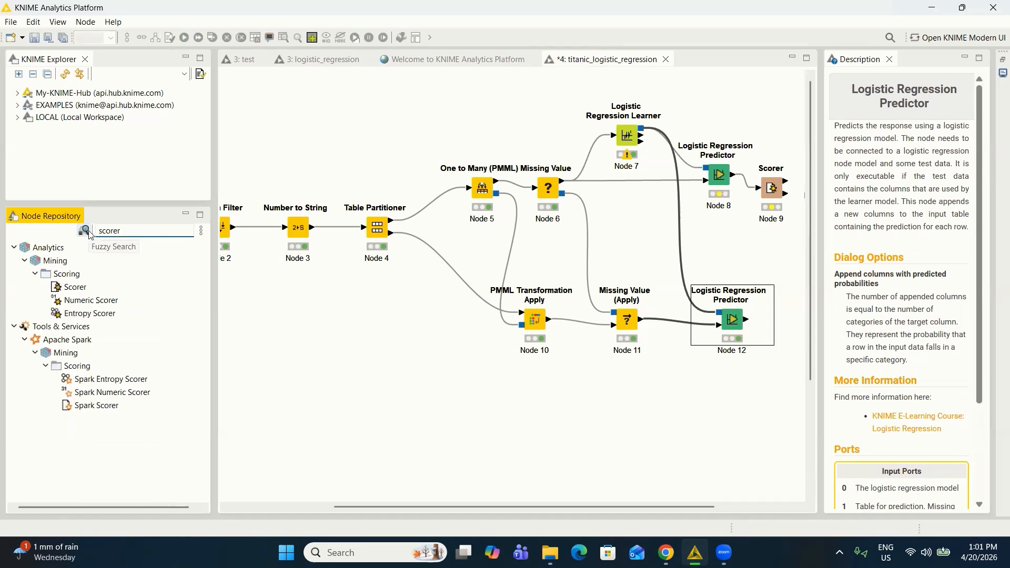
{"action": "left_click_drag", "start_coordinate": [75, 287], "coordinate": [730, 396]}
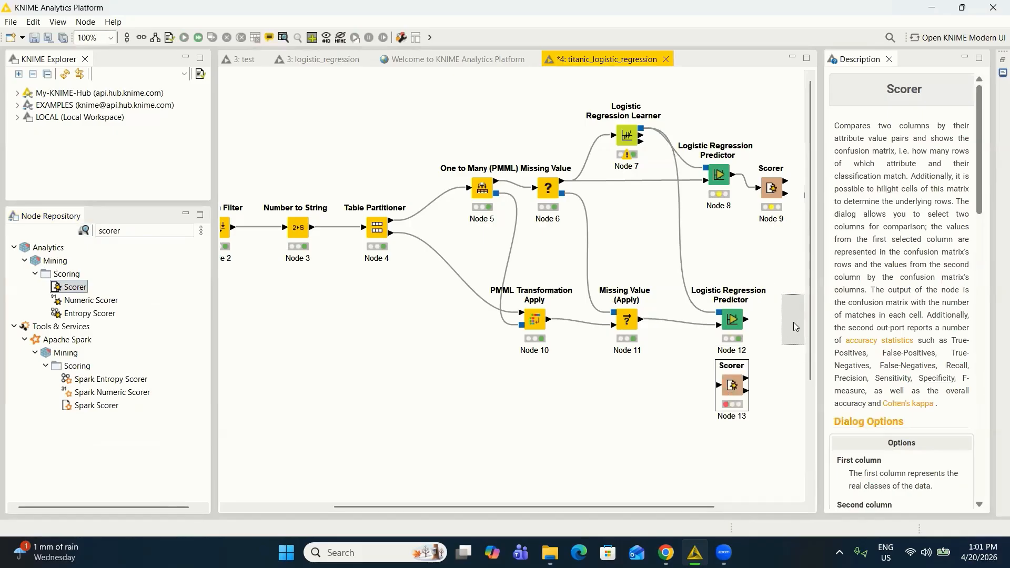
{"action": "left_click_drag", "start_coordinate": [794, 322], "coordinate": [794, 322]}
{"action": "left_click_drag", "start_coordinate": [692, 506], "coordinate": [766, 501]}
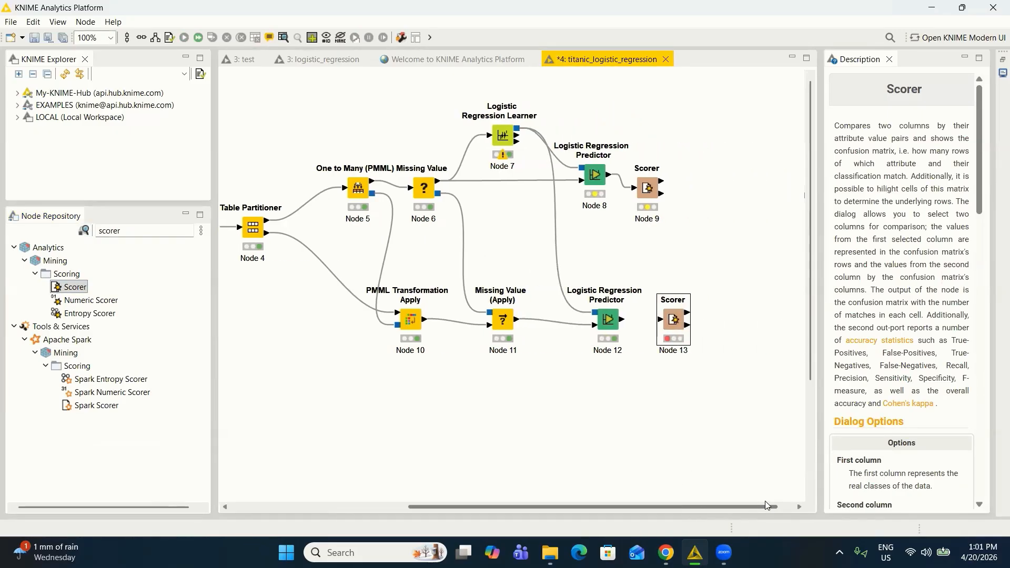
{"action": "left_click_drag", "start_coordinate": [623, 320], "coordinate": [662, 320]}
Configure the new Scorer with Survived as first column, Prediction (Survived) as second column and Lexical sorting strategy
{"action": "right_click", "coordinate": [676, 322]}
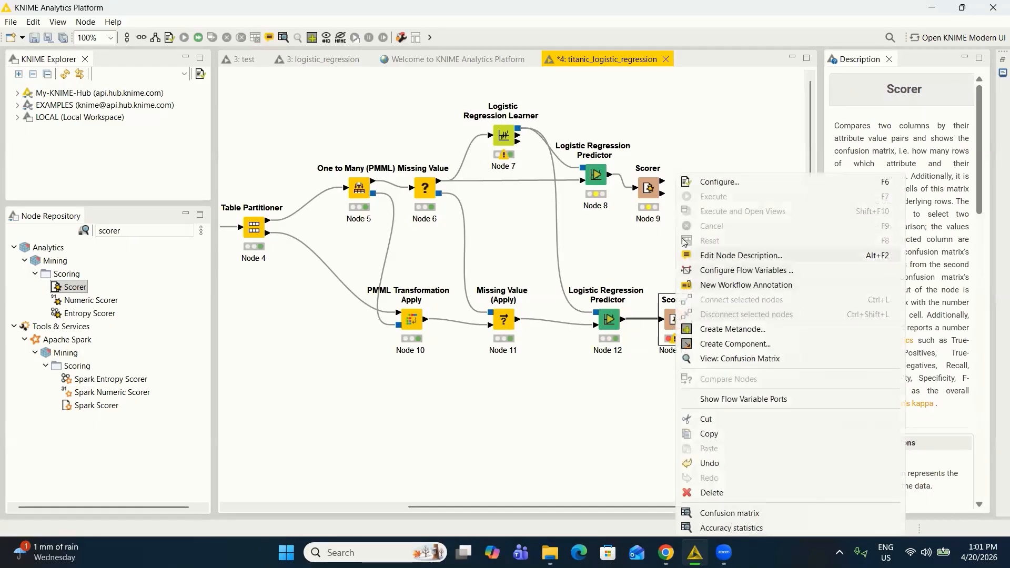
{"action": "left_click", "coordinate": [702, 182]}
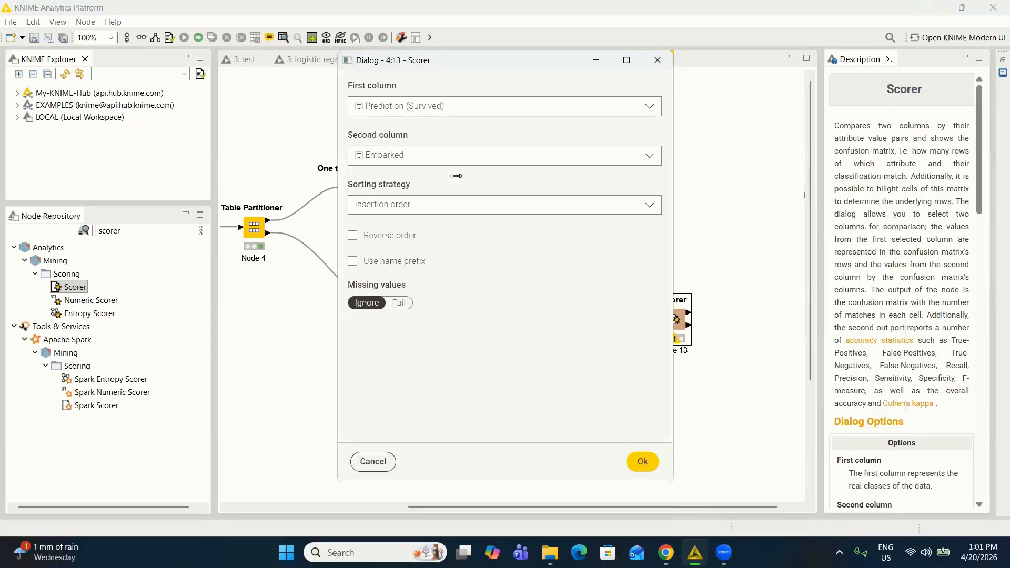
{"action": "left_click", "coordinate": [431, 106]}
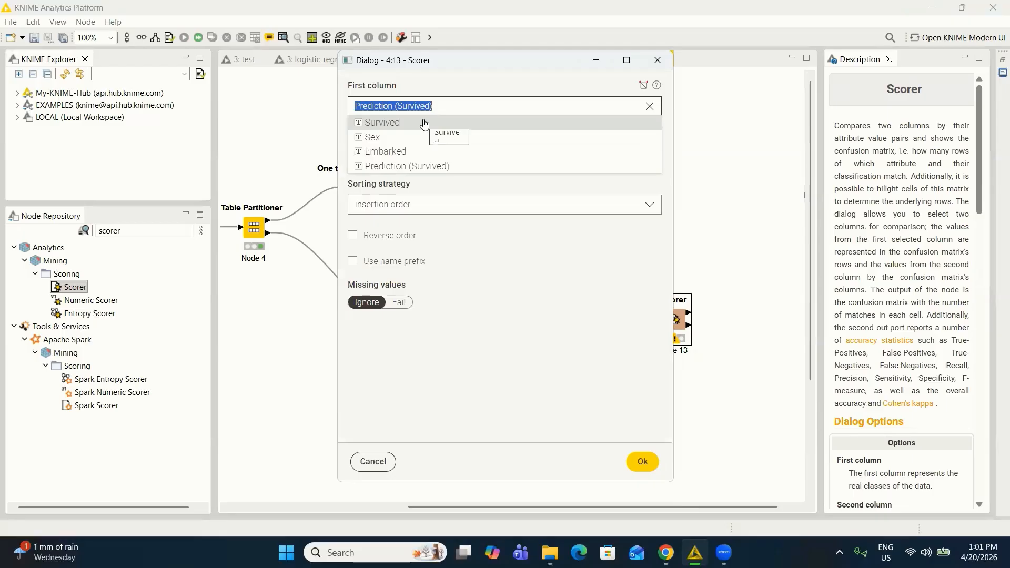
{"action": "left_click", "coordinate": [426, 122]}
{"action": "left_click", "coordinate": [419, 157]}
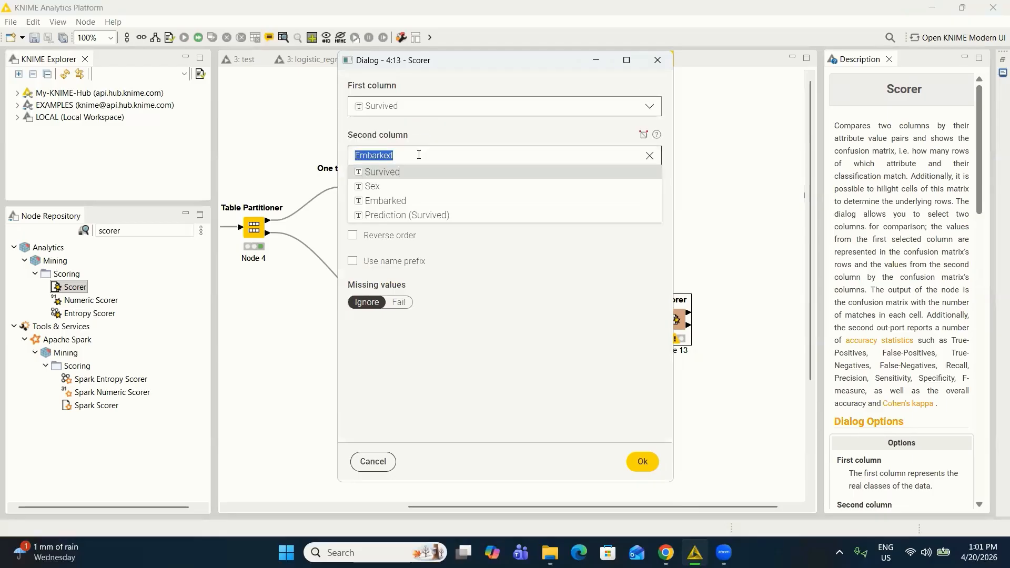
{"action": "left_click", "coordinate": [424, 217]}
{"action": "left_click", "coordinate": [406, 205]}
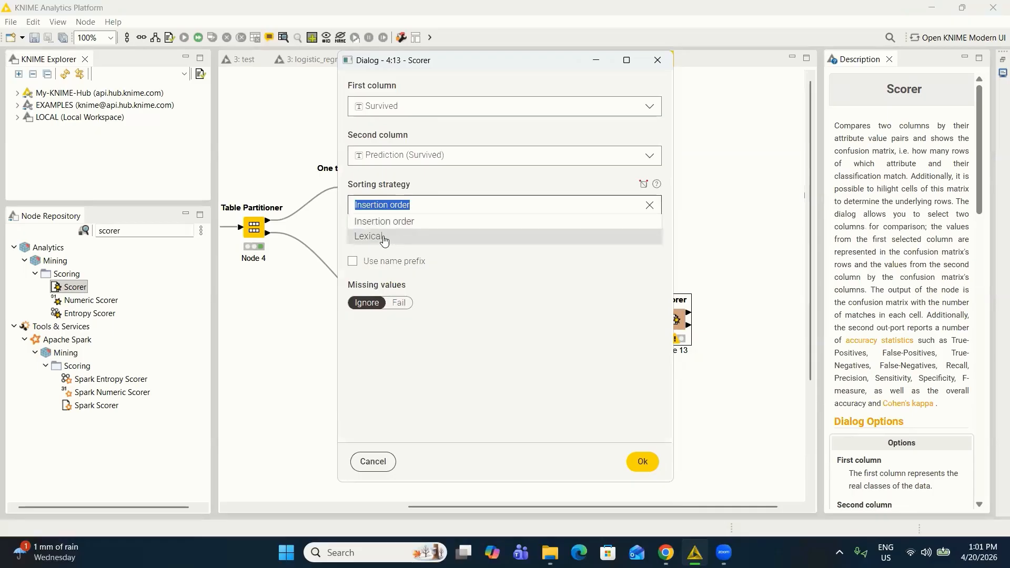
{"action": "left_click", "coordinate": [389, 237]}
{"action": "left_click", "coordinate": [640, 465]}
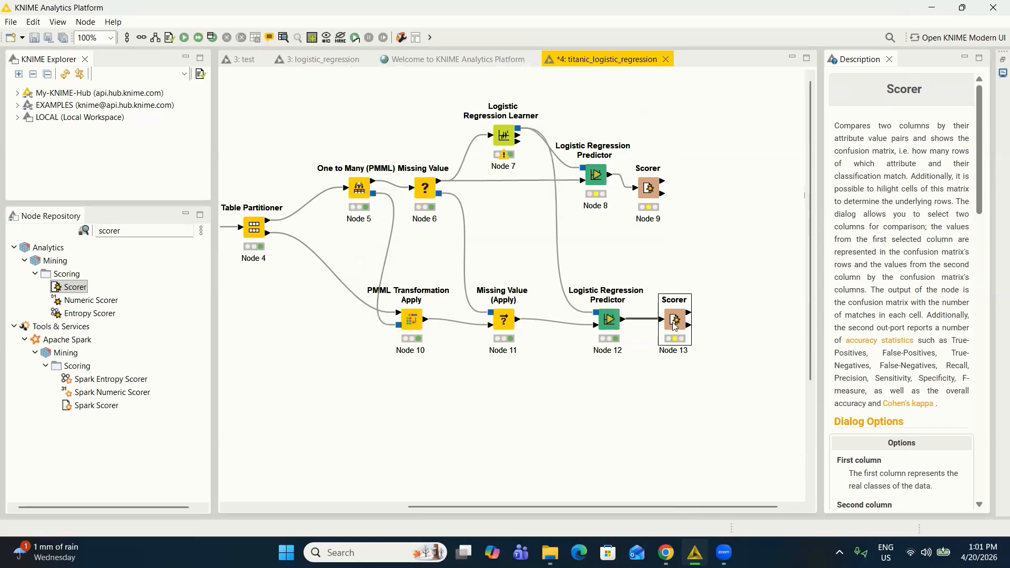
Execute the new Scorer and open its confusion matrix view to check the test partition's accuracy
{"action": "right_click", "coordinate": [674, 325]}
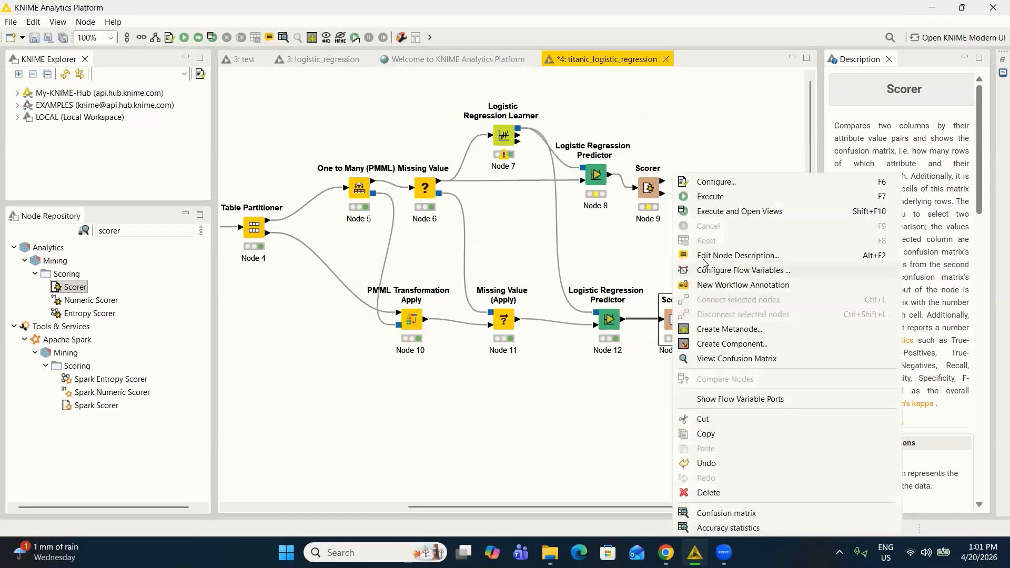
{"action": "left_click", "coordinate": [717, 213]}
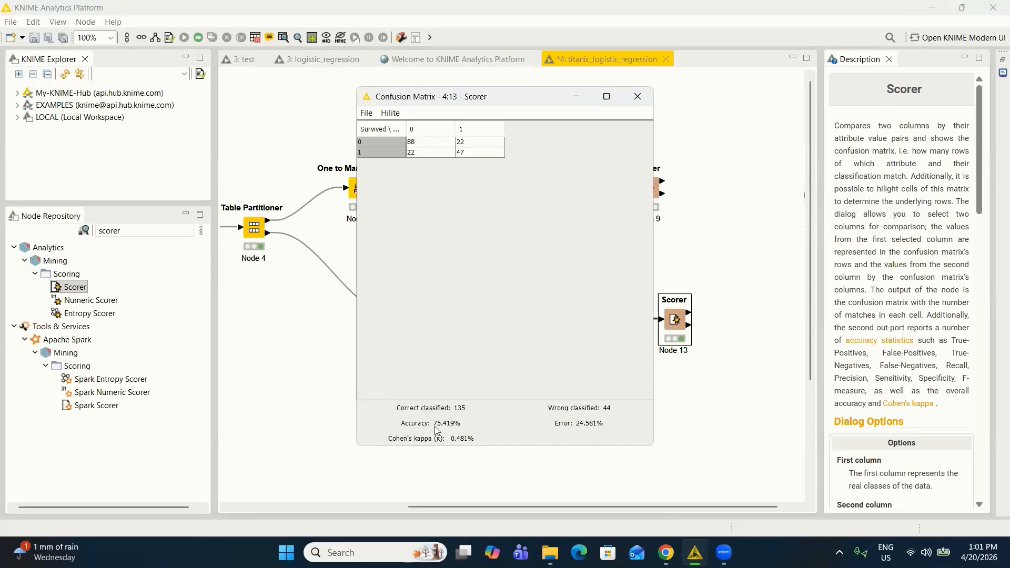
{"action": "mouse_move", "coordinate": [440, 429]}
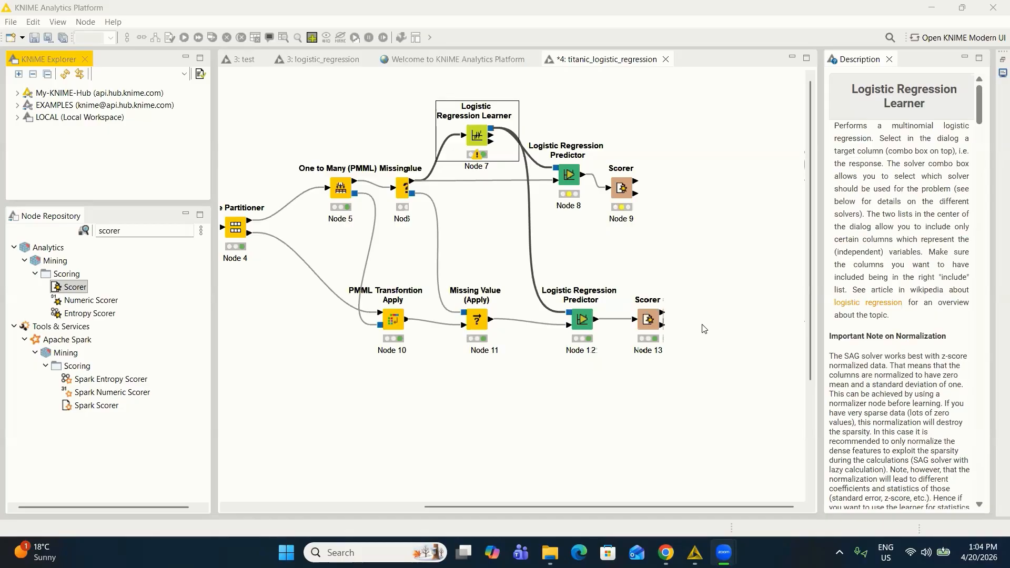
Review the training branch of the workflow, going through the Table Partitioner, One to Many (PMML) and Missing Value nodes
{"action": "left_click", "coordinate": [648, 506]}
{"action": "left_click_drag", "start_coordinate": [647, 506], "coordinate": [514, 495]}
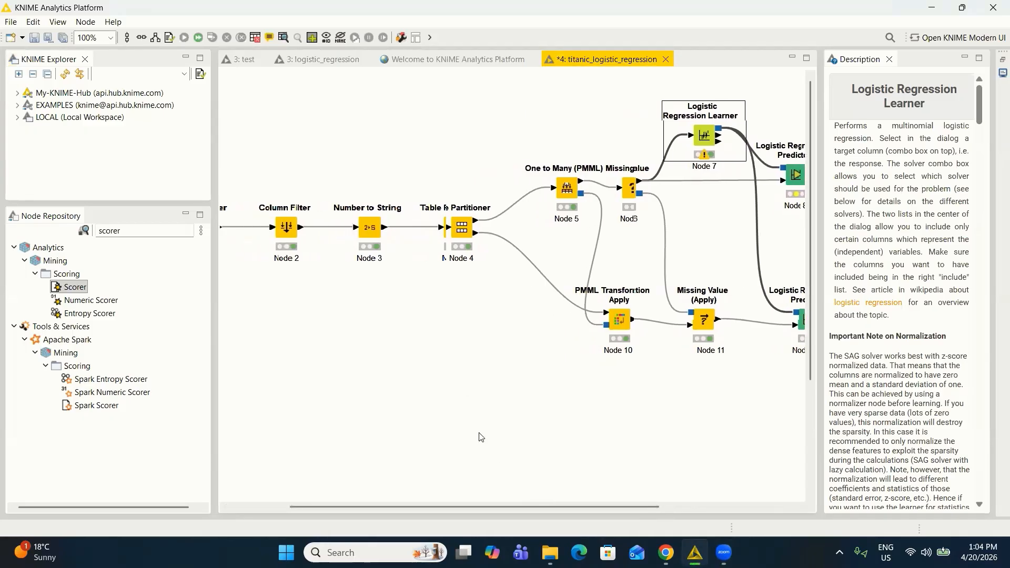
{"action": "left_click_drag", "start_coordinate": [495, 505], "coordinate": [532, 506]}
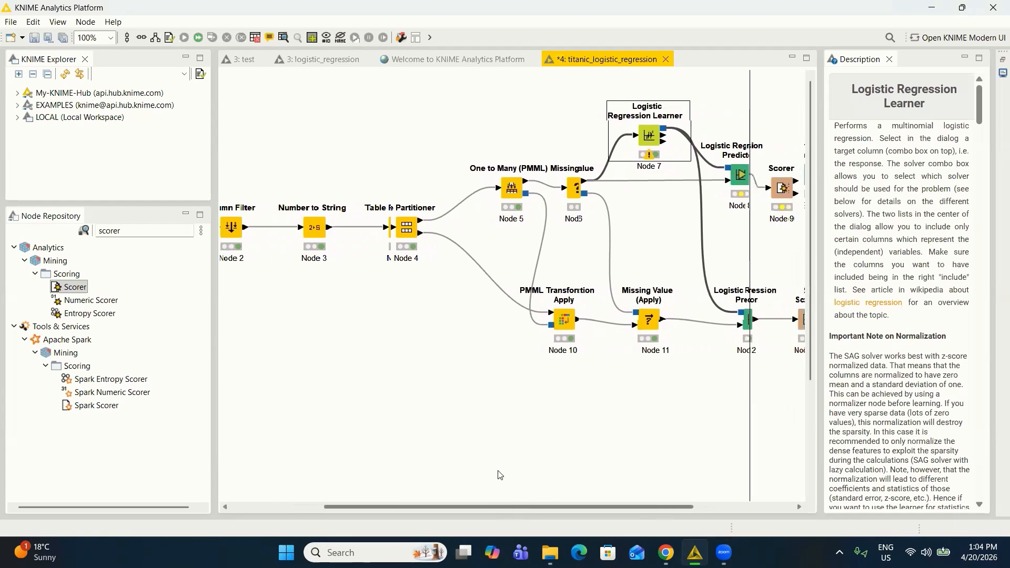
{"action": "left_click", "coordinate": [389, 227]}
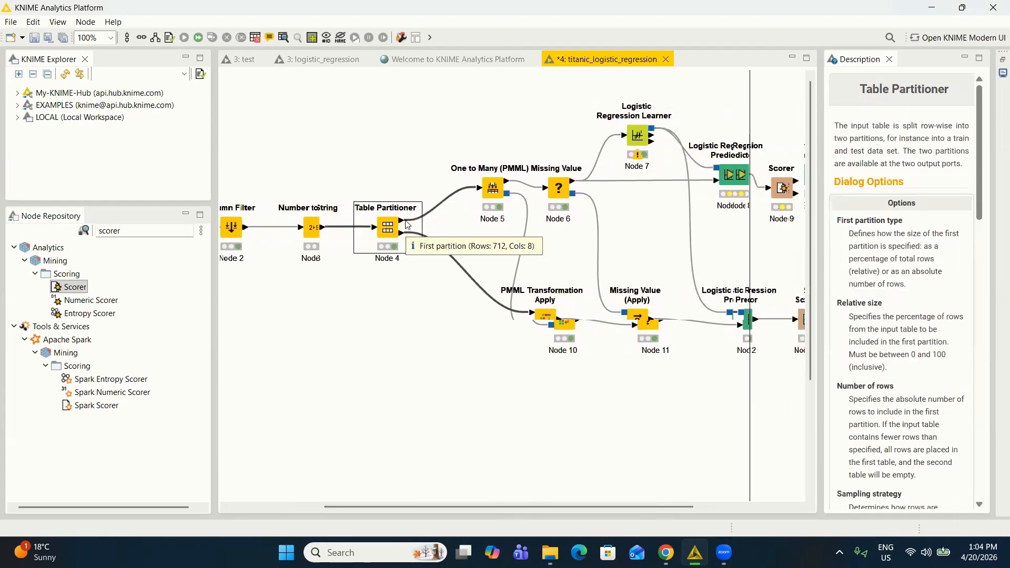
{"action": "left_click", "coordinate": [493, 185]}
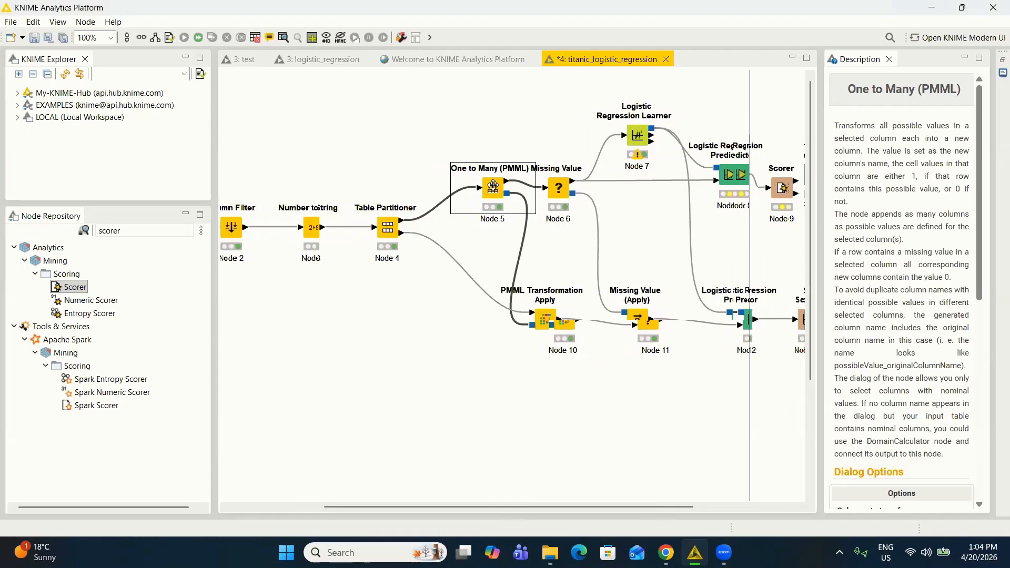
{"action": "left_click", "coordinate": [560, 186]}
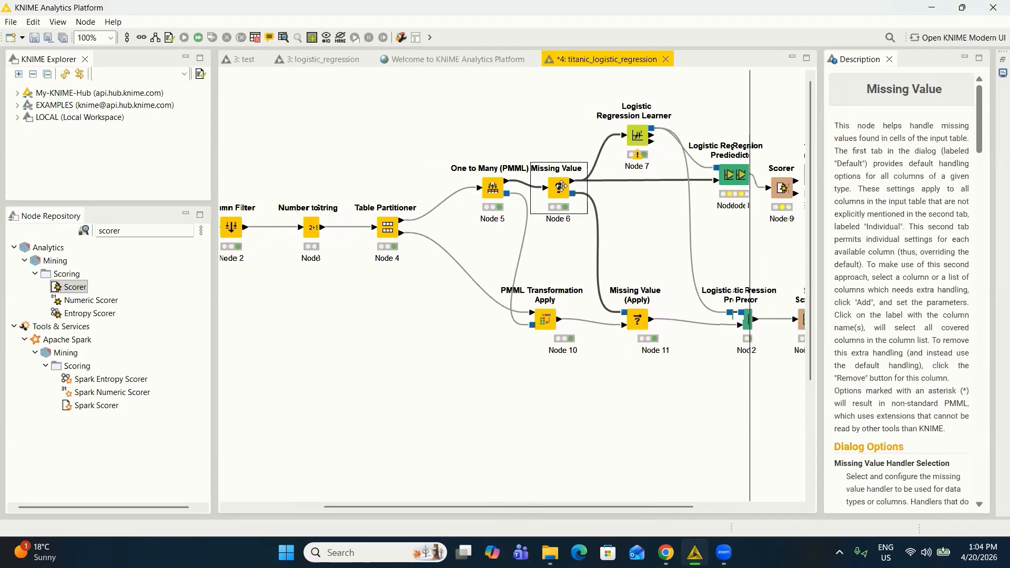
Open the Logistic Regression Learner's configuration and examine its feature selection and advanced settings, from solver options through data handling
{"action": "right_click", "coordinate": [637, 129]}
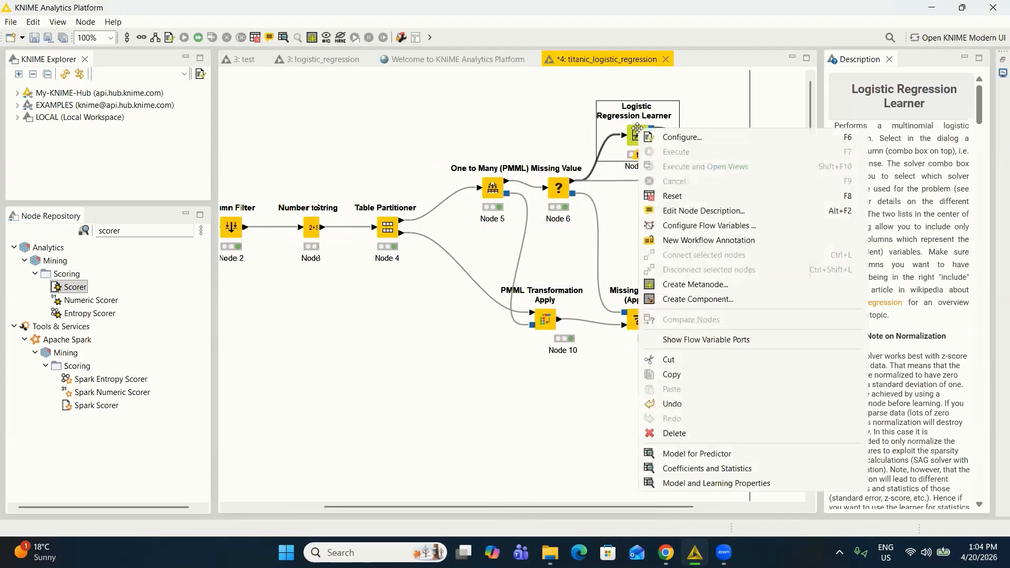
{"action": "left_click", "coordinate": [680, 137]}
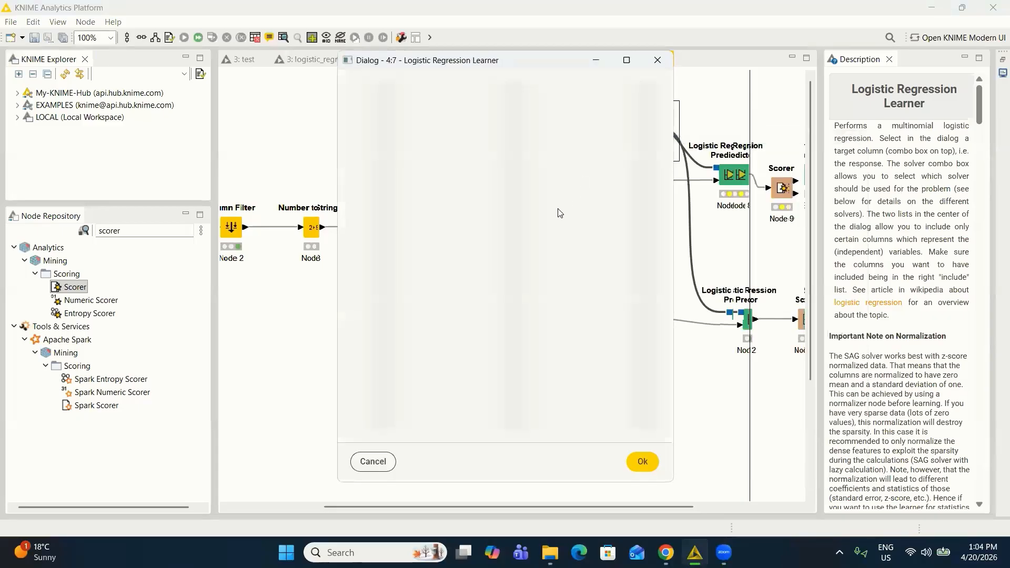
{"action": "scroll", "coordinate": [504, 257], "scroll_direction": "down", "scroll_amount": 3}
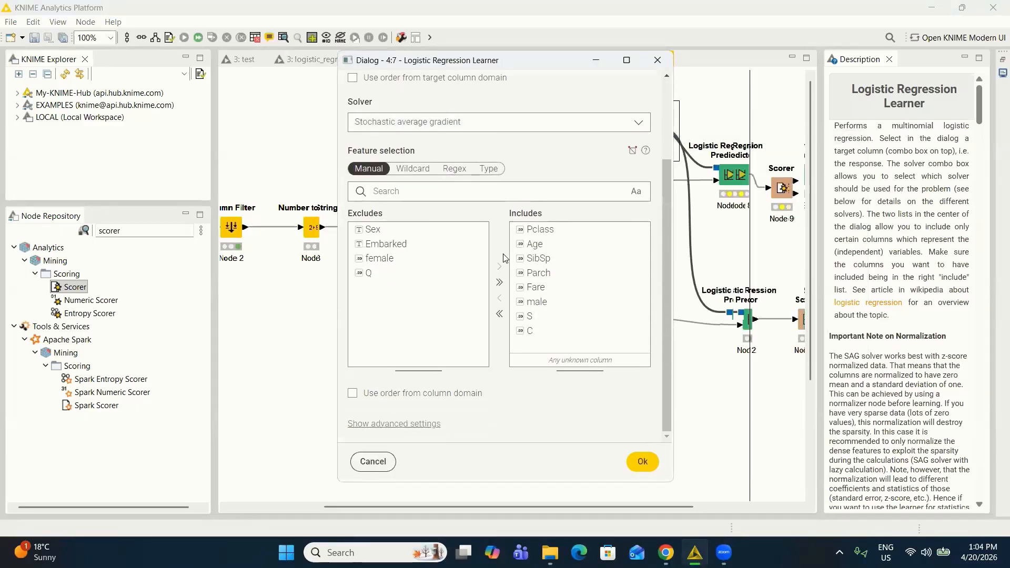
{"action": "left_click", "coordinate": [391, 427]}
{"action": "scroll", "coordinate": [430, 283], "scroll_direction": "down", "scroll_amount": 6}
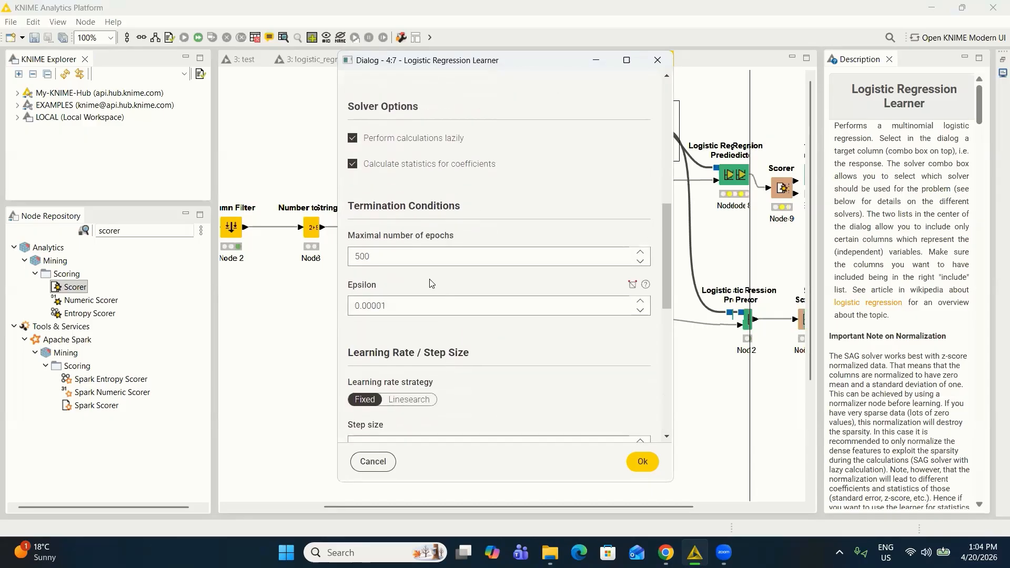
{"action": "scroll", "coordinate": [430, 283], "scroll_direction": "down", "scroll_amount": 8}
{"action": "scroll", "coordinate": [432, 286], "scroll_direction": "down", "scroll_amount": 2}
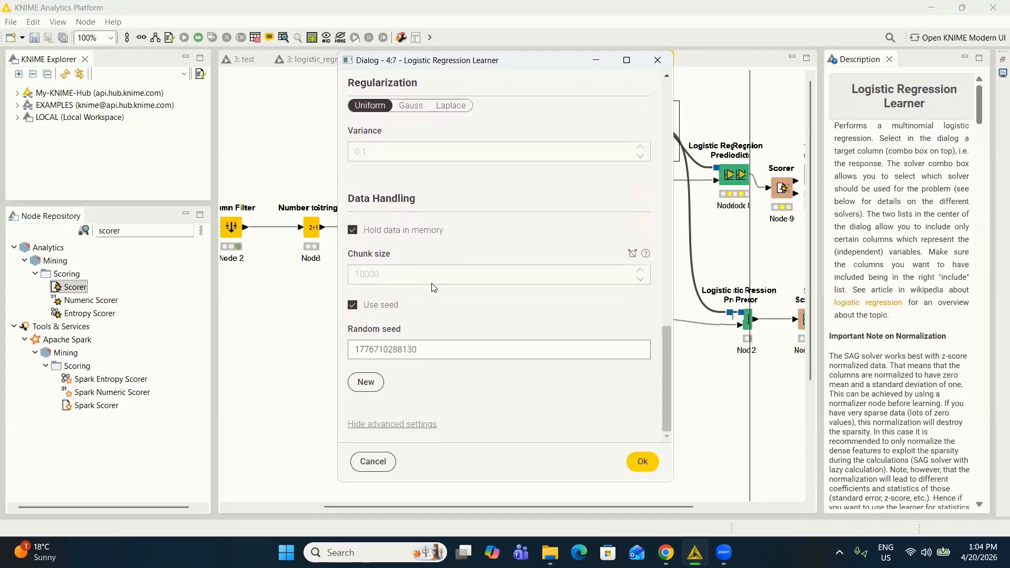